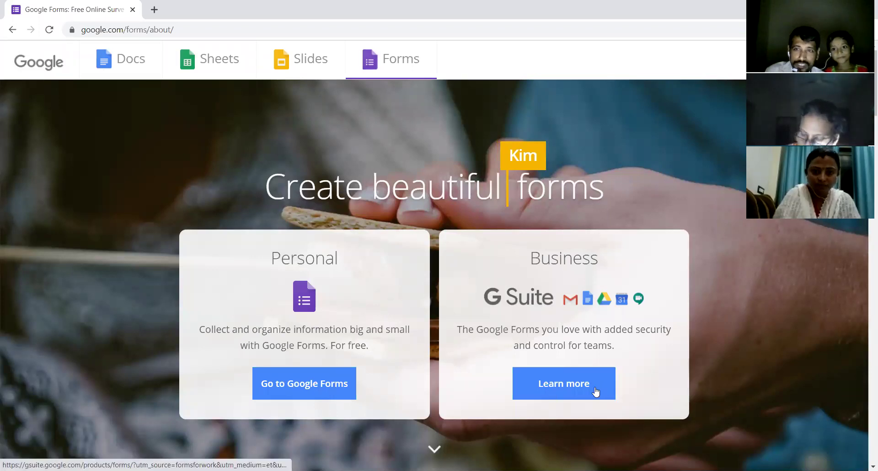
# Go to the personal Google Forms home page and create a new form from the Assessment template
pyautogui.click(315, 386)
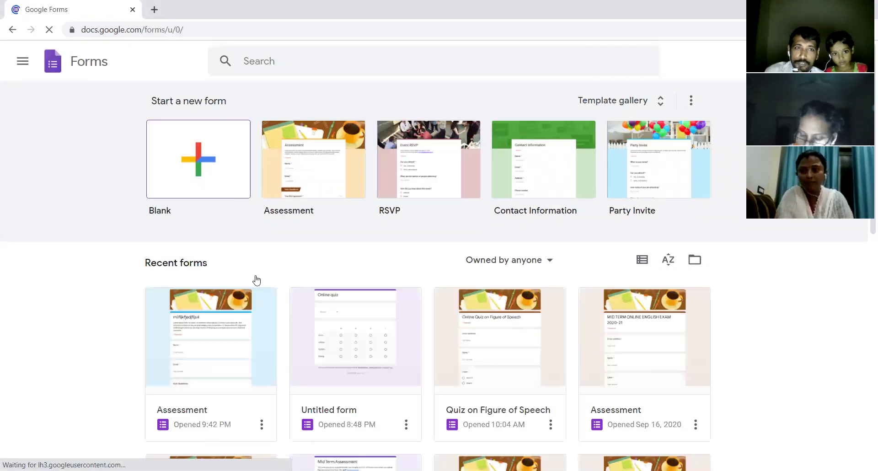
pyautogui.scroll(-10, 256, 280)
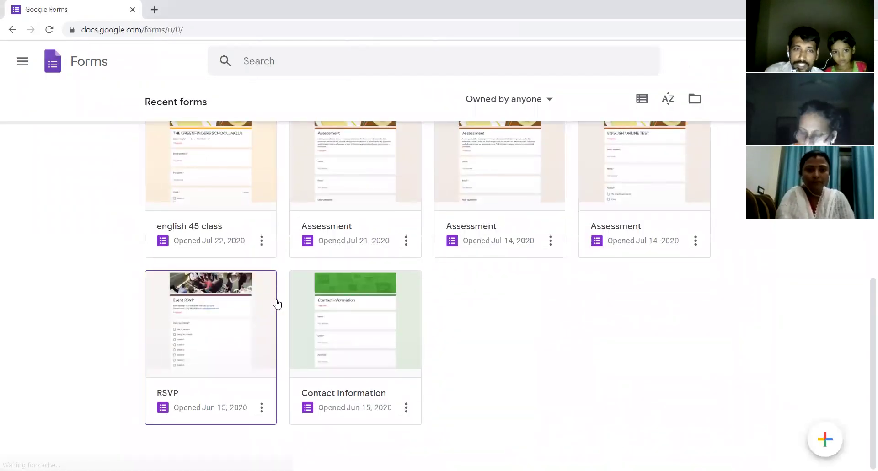
pyautogui.scroll(10, 277, 303)
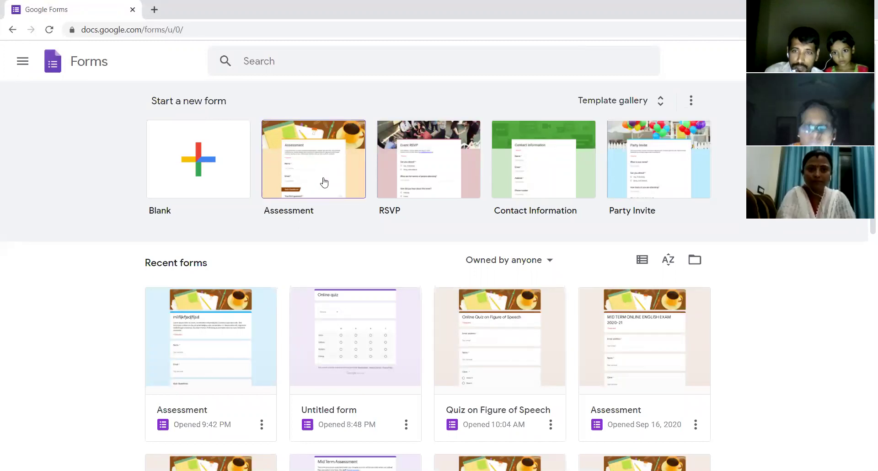
pyautogui.scroll(-10, 377, 320)
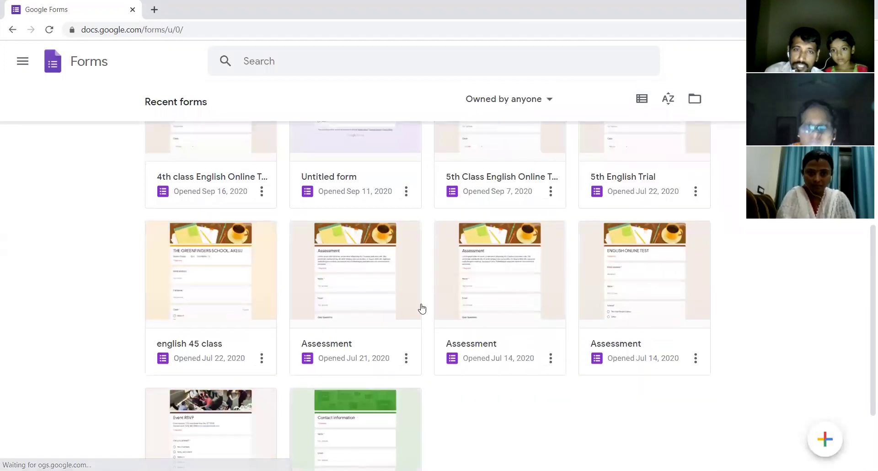
pyautogui.scroll(7, 411, 297)
pyautogui.scroll(3, 404, 281)
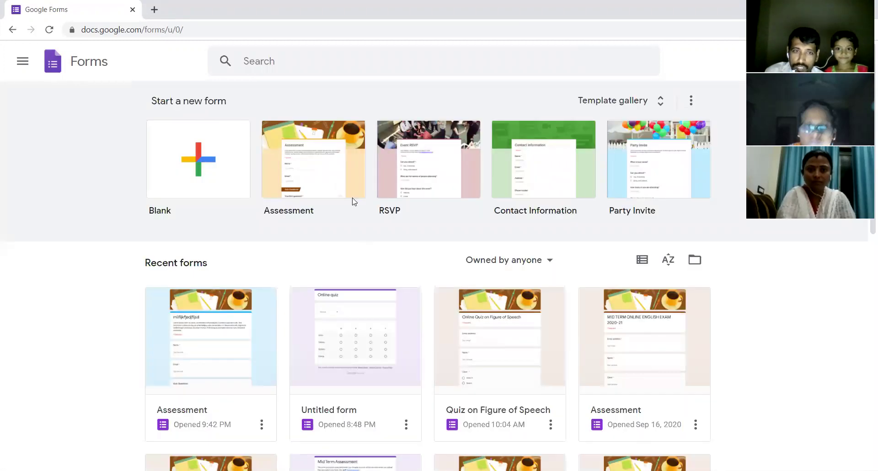
pyautogui.click(319, 182)
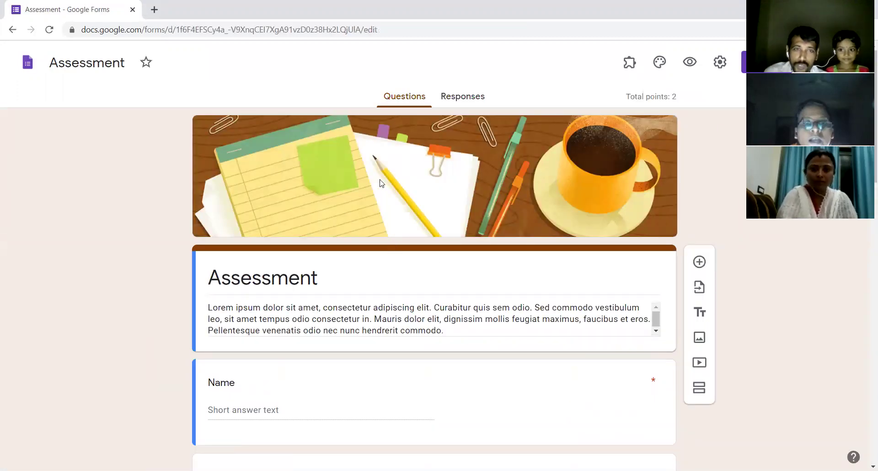
# Look through the Assessment template's questions and its responses view, ending back at the questions
pyautogui.scroll(-18, 396, 256)
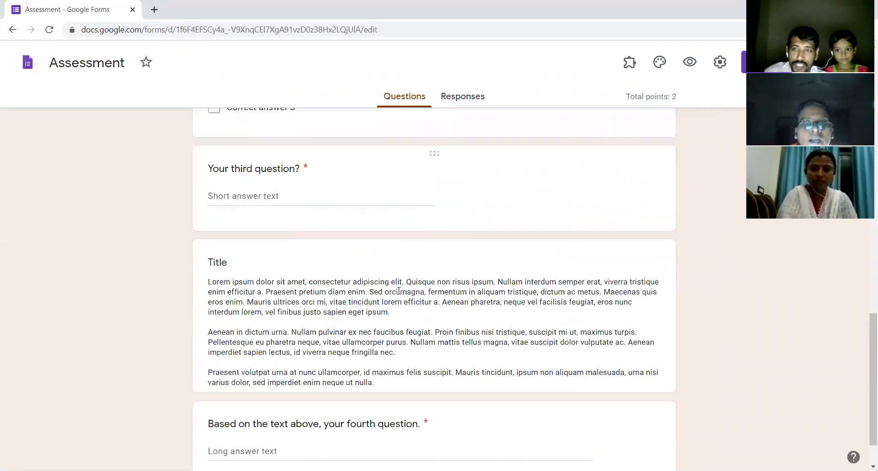
pyautogui.scroll(18, 397, 295)
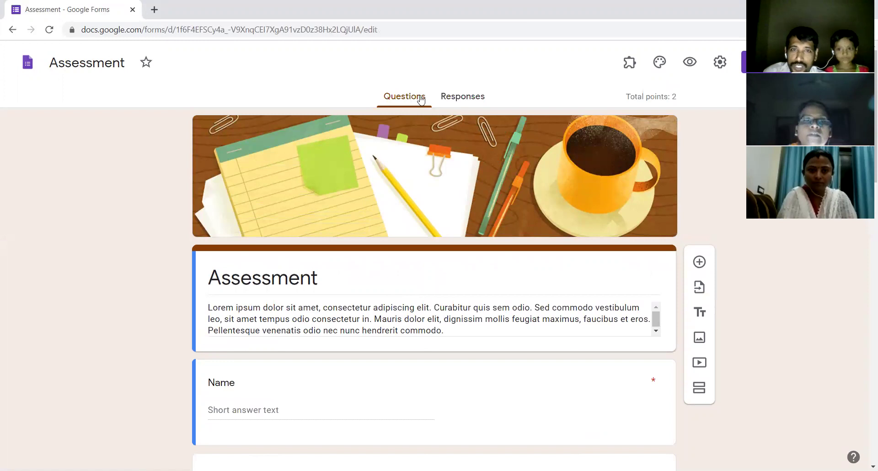
pyautogui.click(469, 101)
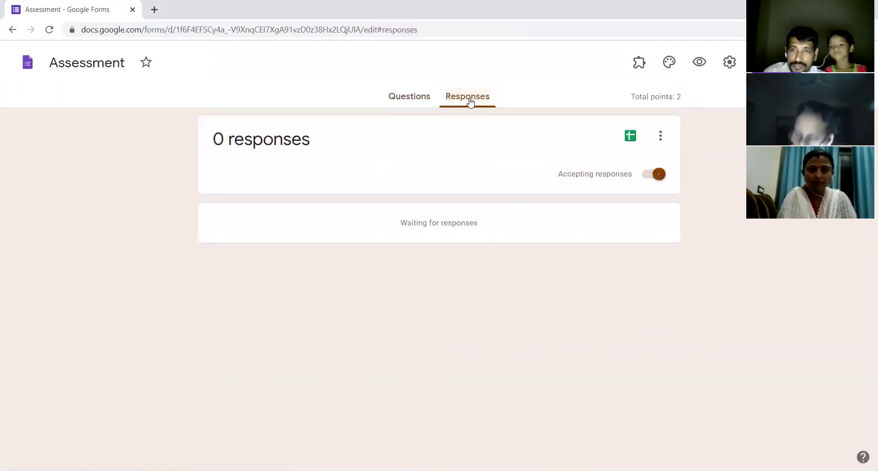
pyautogui.click(420, 100)
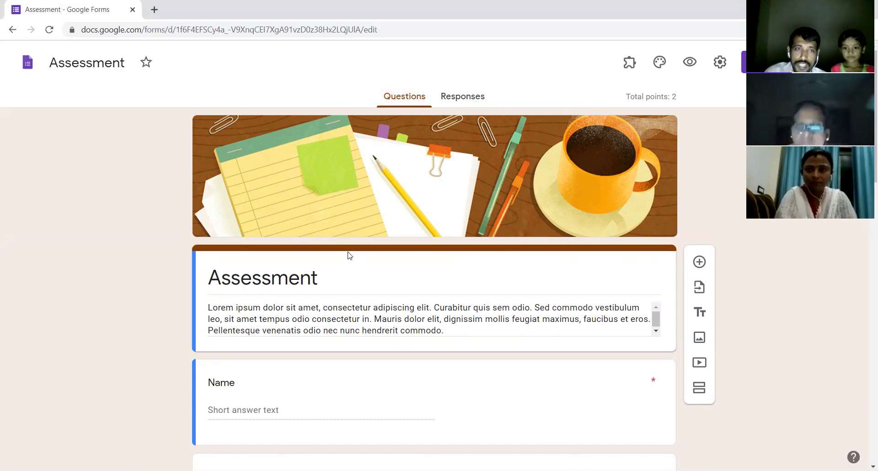
pyautogui.scroll(-1, 348, 254)
pyautogui.scroll(1, 392, 182)
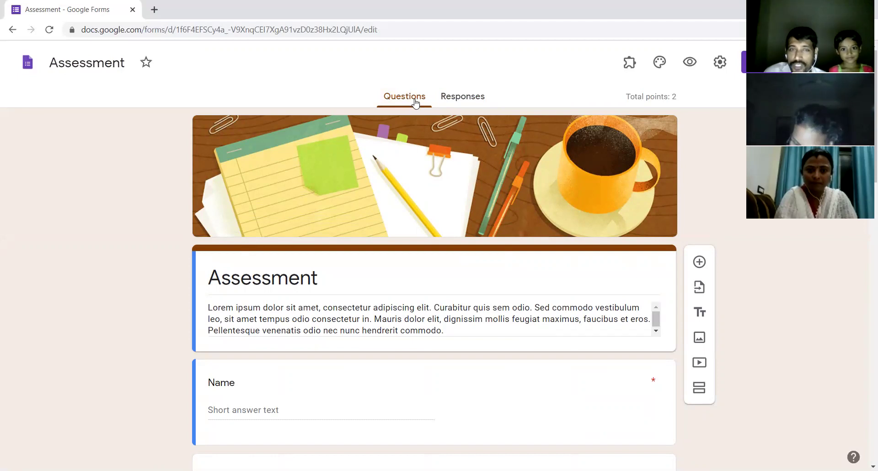
# Change the form's title to "mid Term Online exam" and delete the placeholder description beneath it
pyautogui.scroll(-1, 325, 284)
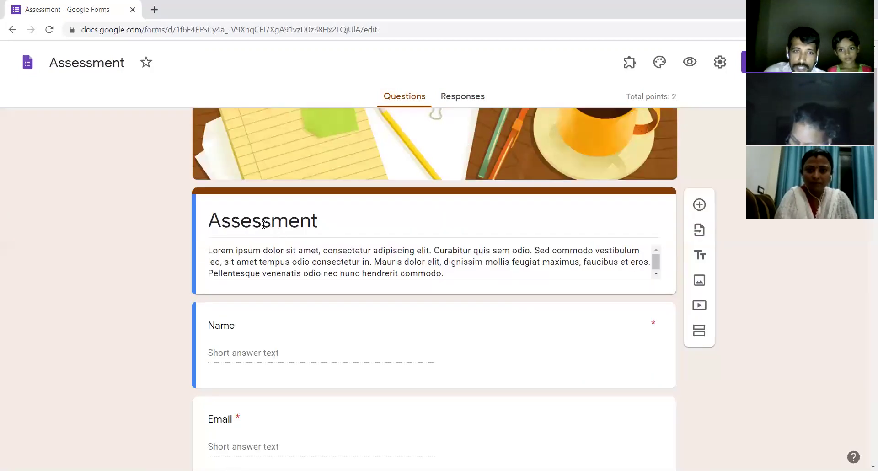
pyautogui.doubleClick(211, 220)
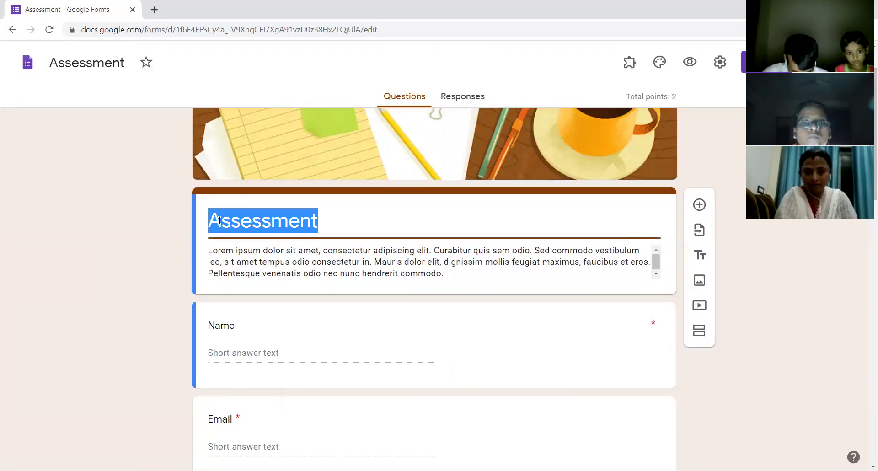
pyautogui.write('mid T')
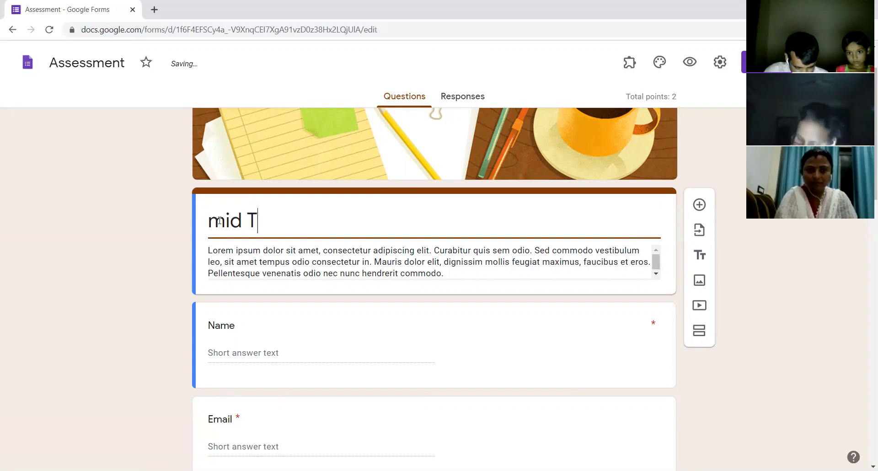
pyautogui.write('erm ')
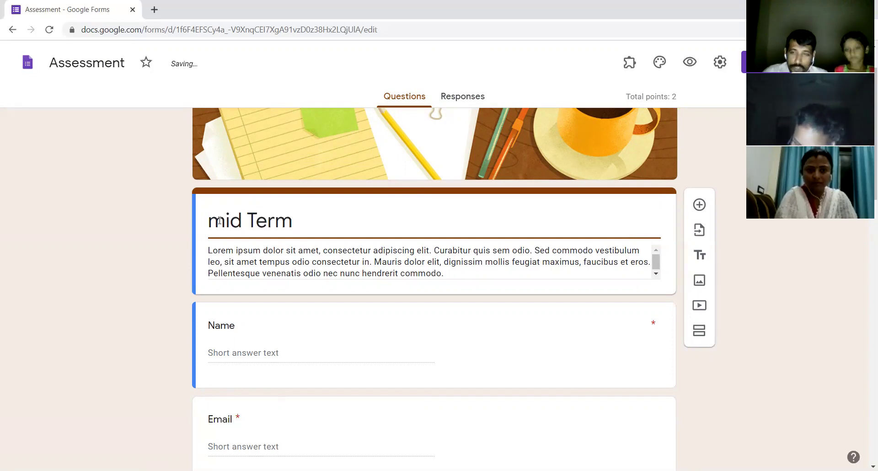
pyautogui.write(' O')
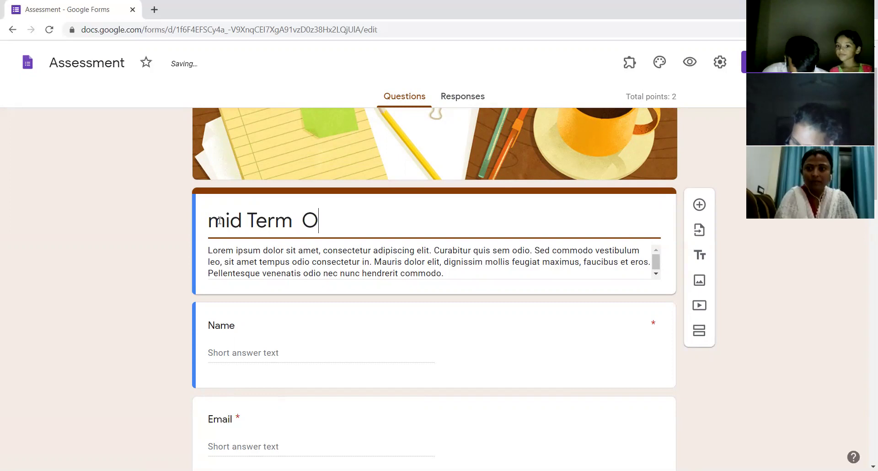
pyautogui.write('nline ')
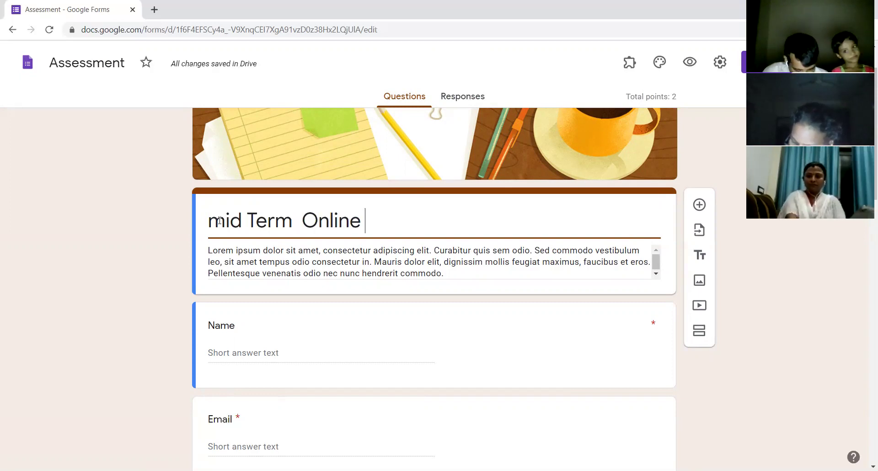
pyautogui.write('exam')
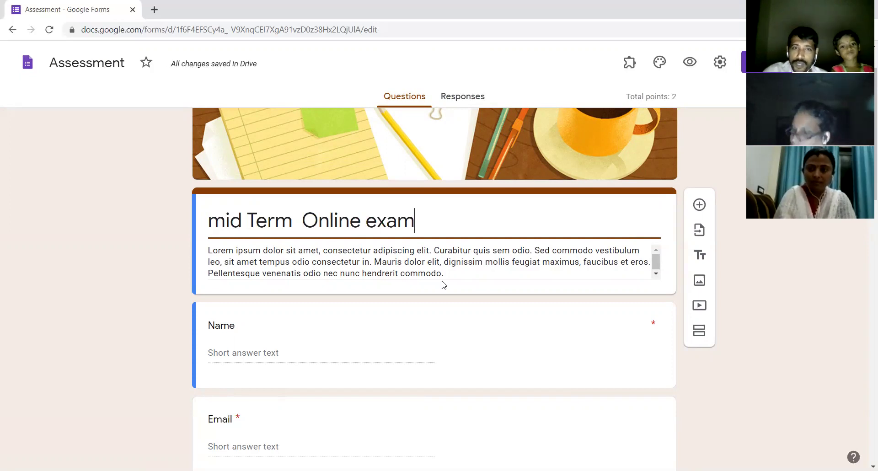
pyautogui.tripleClick(456, 270)
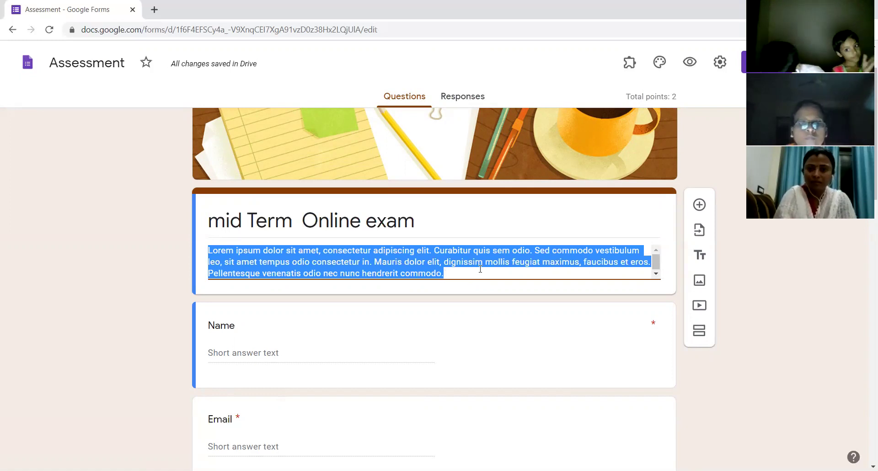
pyautogui.press('BackSpace')
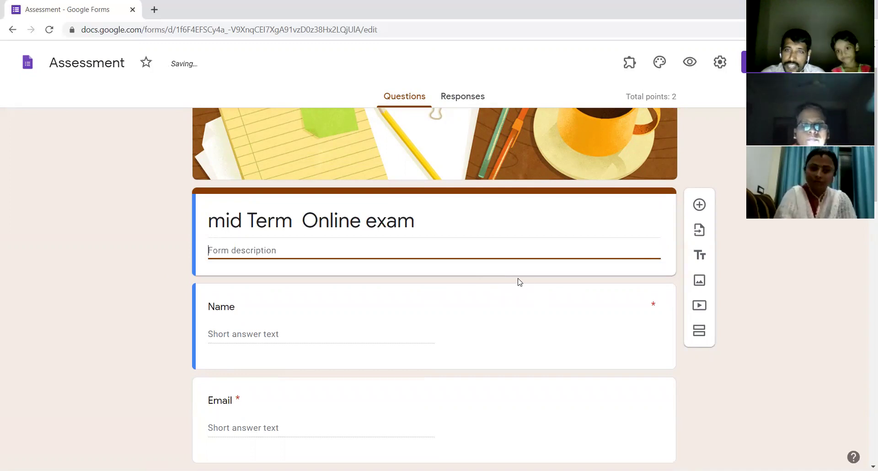
# Duplicate the required Name question twice so that extra short-answer fields follow it
pyautogui.scroll(-1, 306, 312)
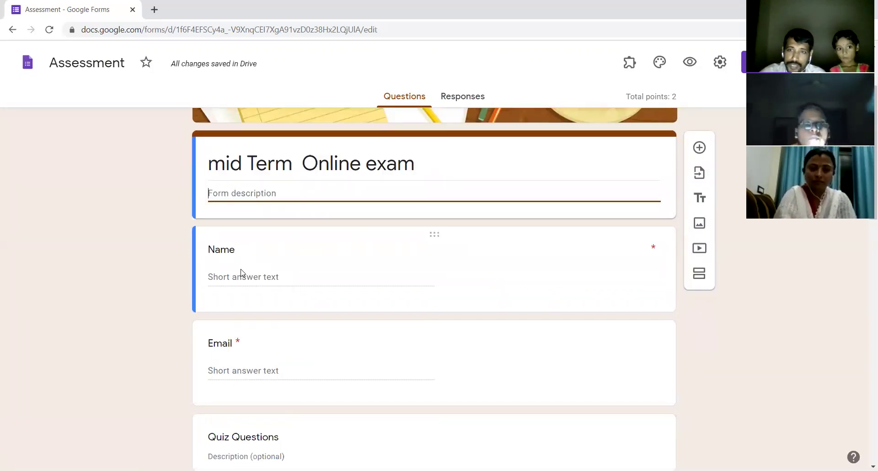
pyautogui.scroll(-1, 242, 273)
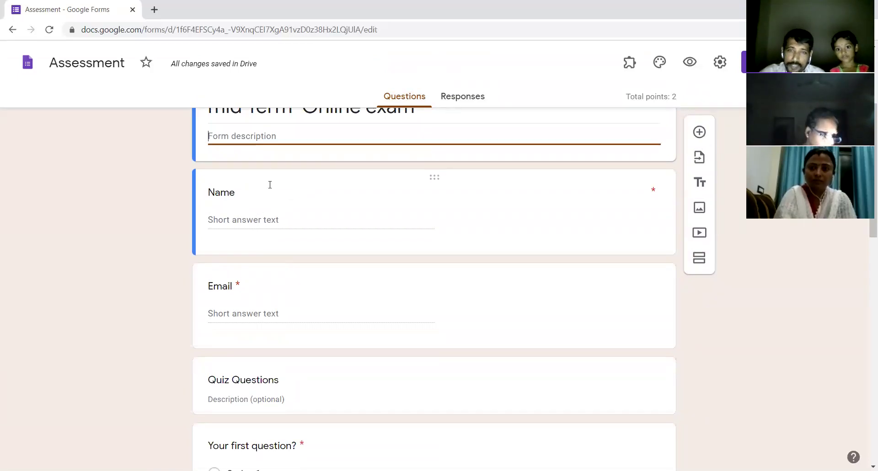
pyautogui.click(266, 216)
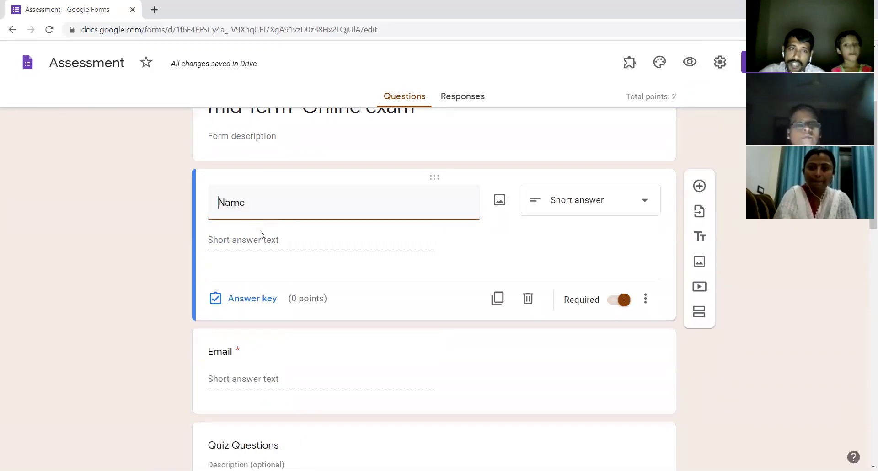
pyautogui.scroll(-3, 414, 247)
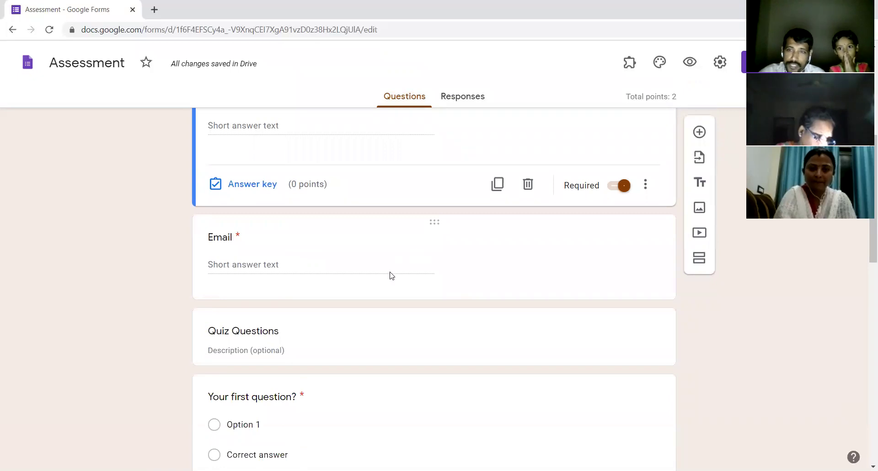
pyautogui.scroll(2, 352, 227)
pyautogui.scroll(1, 352, 227)
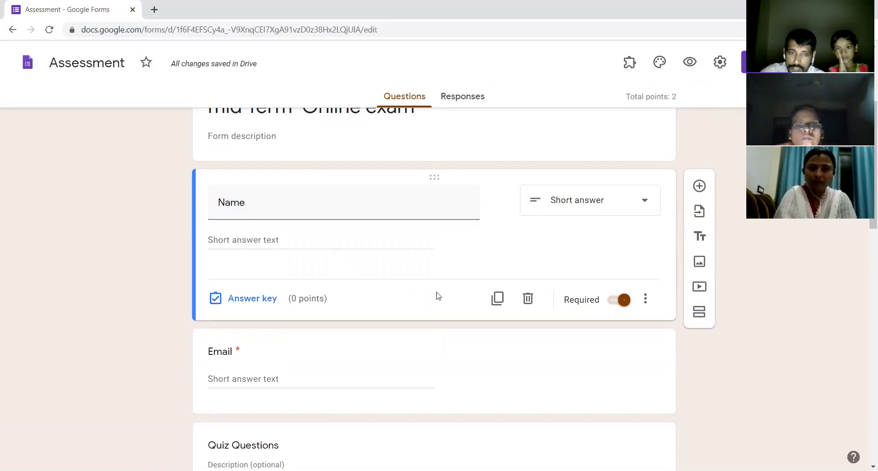
pyautogui.click(498, 300)
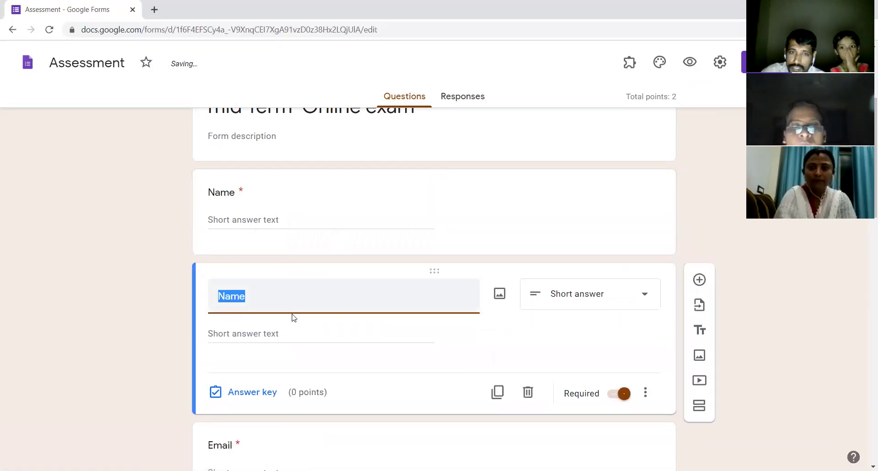
pyautogui.click(461, 231)
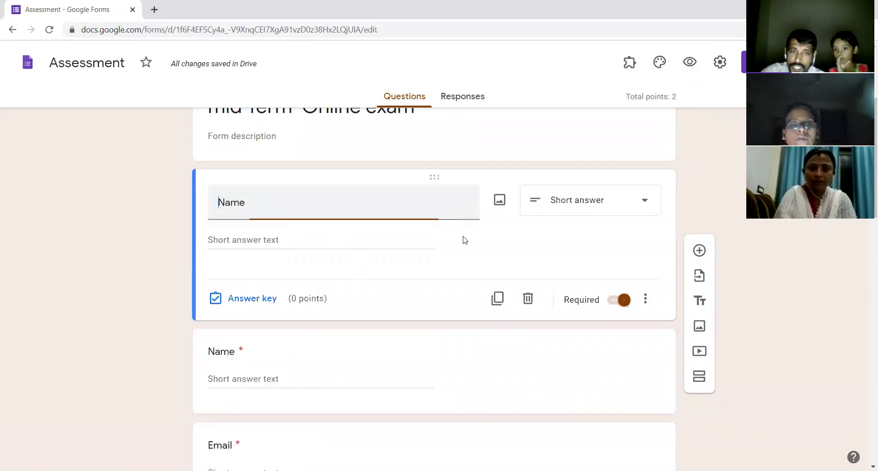
pyautogui.click(496, 299)
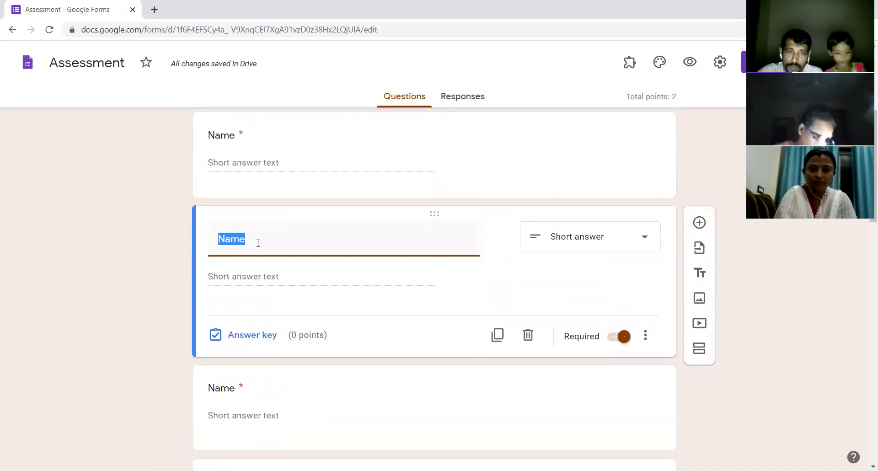
# Rename the first copy below the original Name question as "Cass :"
pyautogui.click(254, 244)
pyautogui.moveTo(251, 242); pyautogui.dragTo(208, 243)
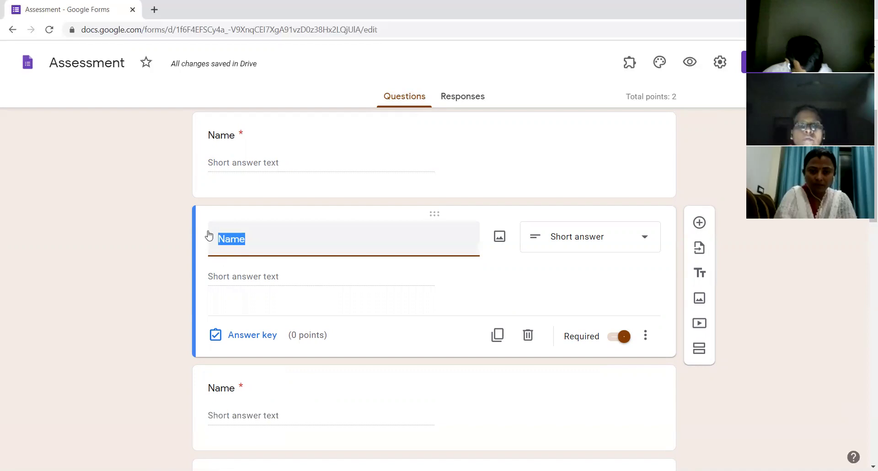
pyautogui.write('C')
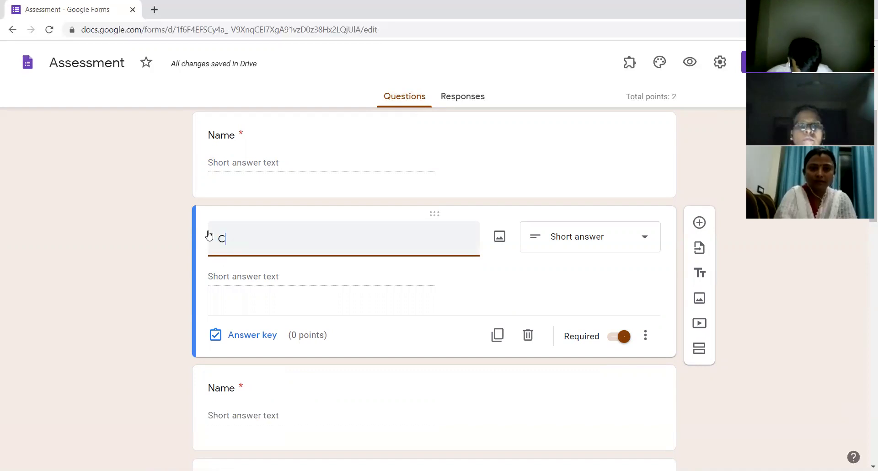
pyautogui.write('ass')
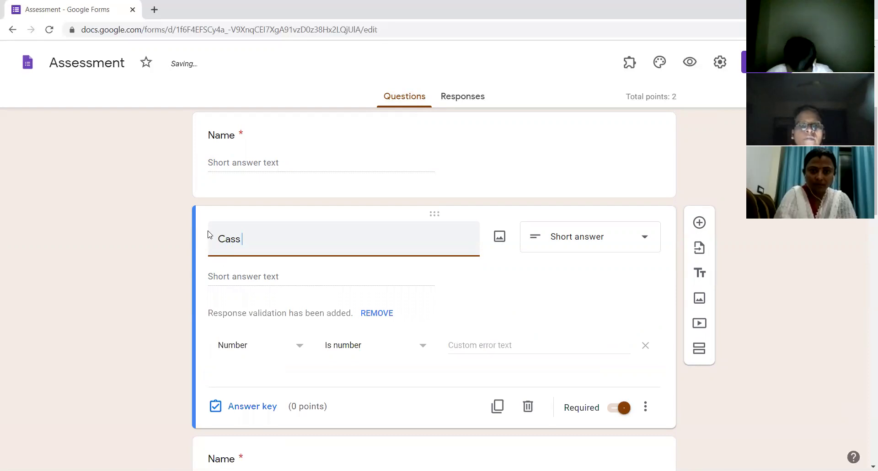
pyautogui.write(' :')
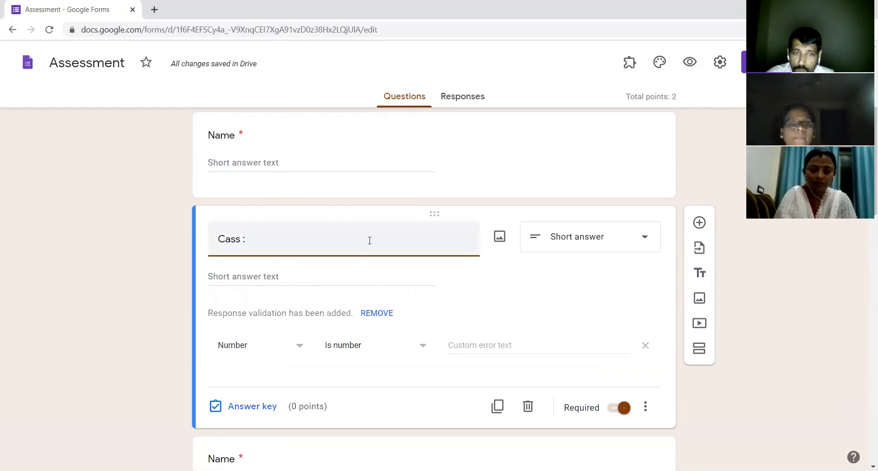
# Change the "Cass :" question to multiple choice and name its first option "Class I"
pyautogui.click(645, 238)
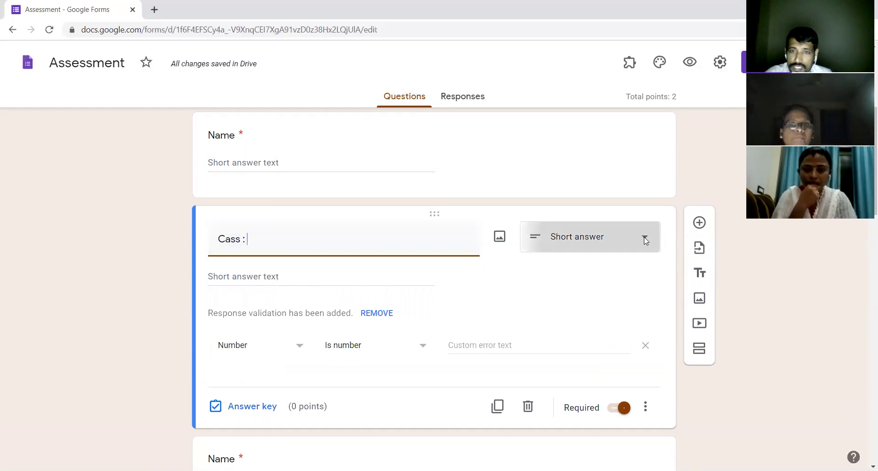
pyautogui.click(516, 249)
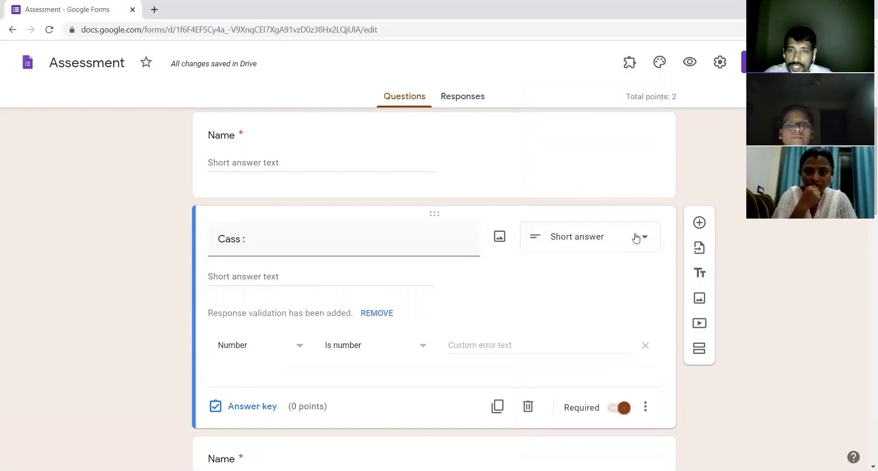
pyautogui.click(648, 240)
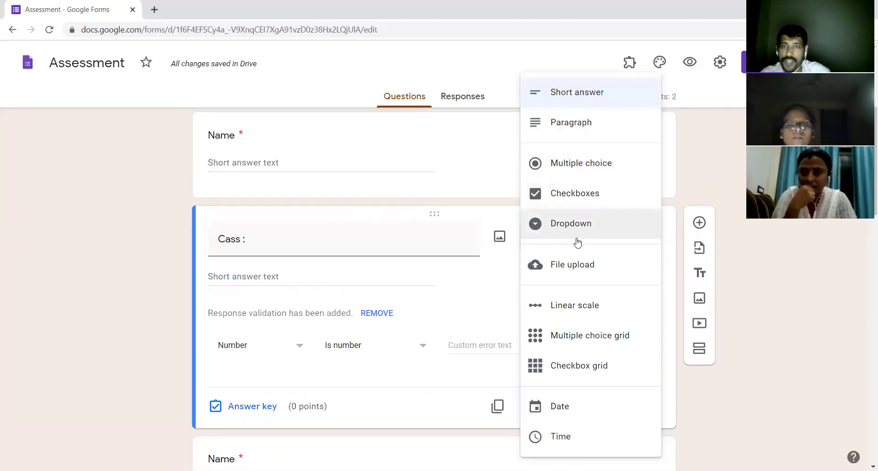
pyautogui.click(603, 168)
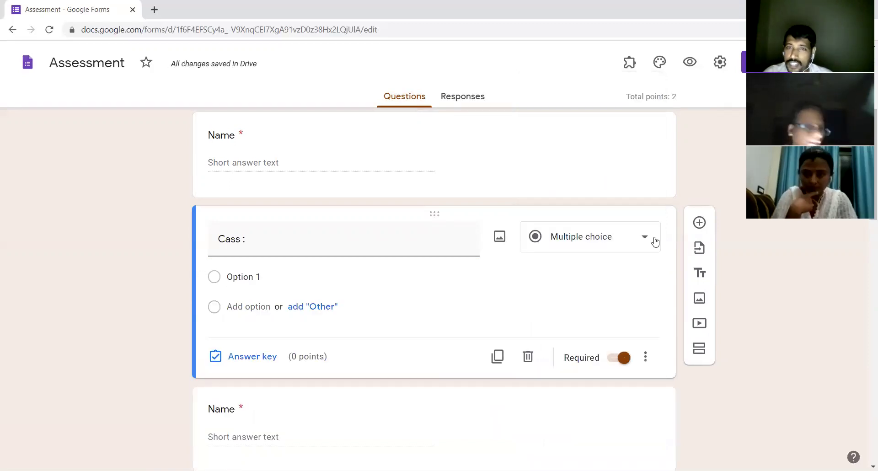
pyautogui.click(263, 278)
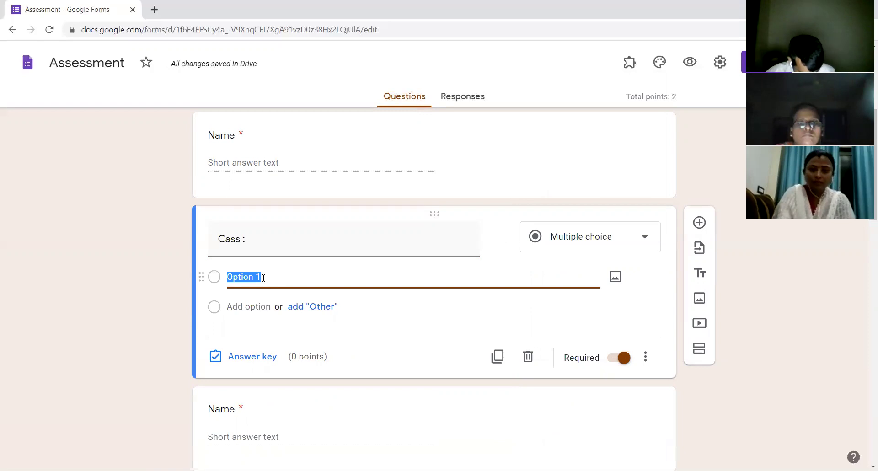
pyautogui.write('Clas')
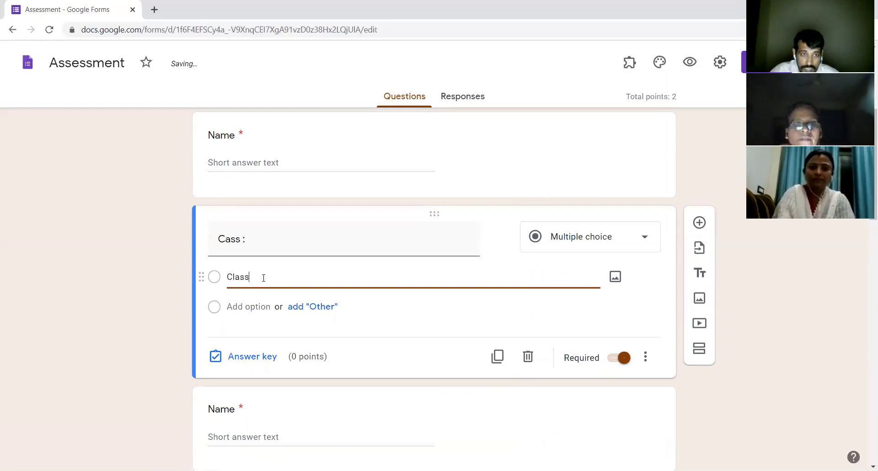
pyautogui.write('s I')
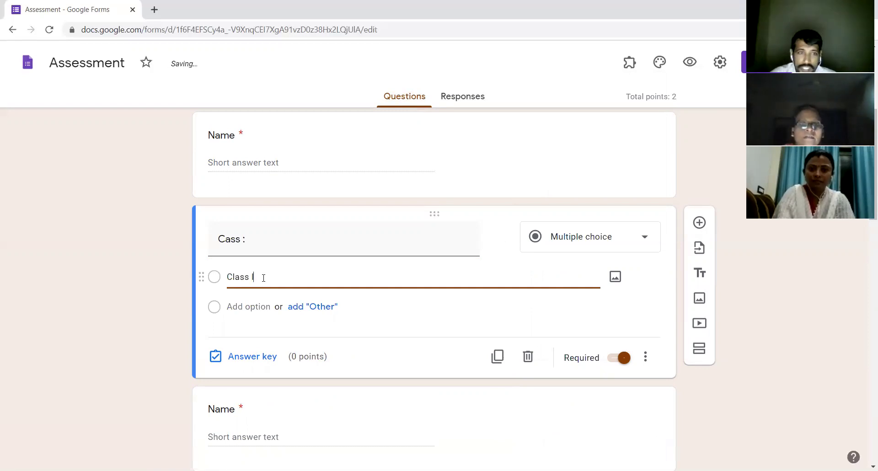
# Add an "Other" choice and a second option named "Class II" to the "Cass :" question
pyautogui.click(313, 307)
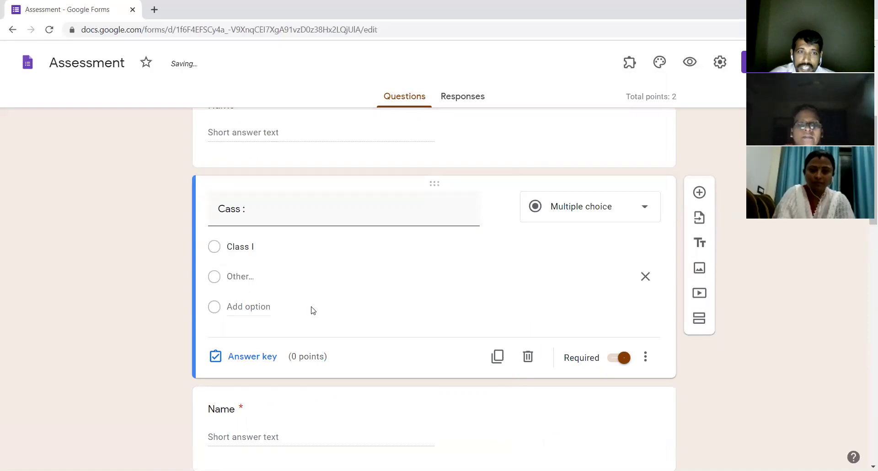
pyautogui.click(246, 298)
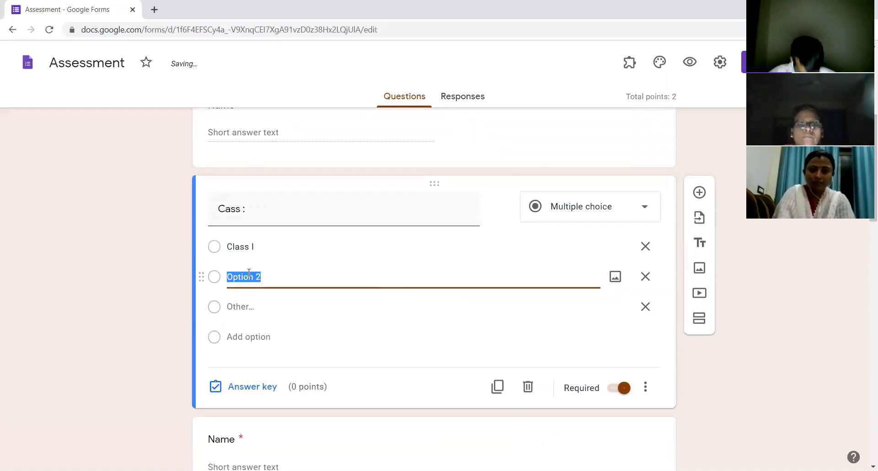
pyautogui.write('Class')
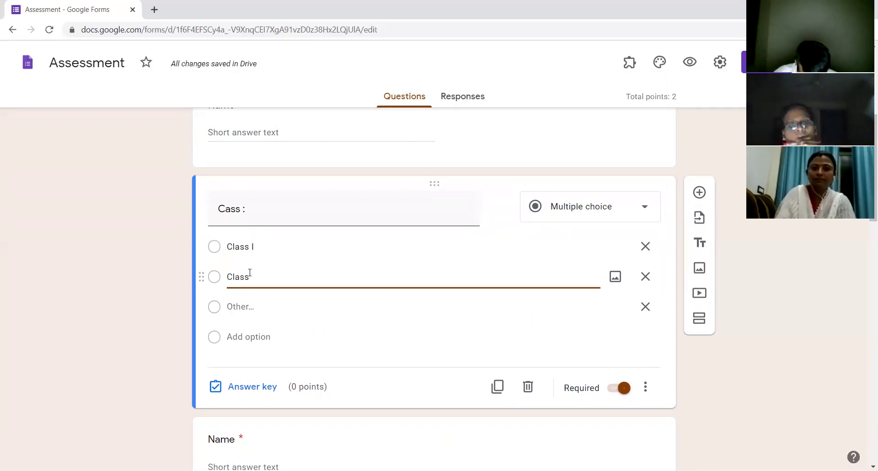
pyautogui.write(' II')
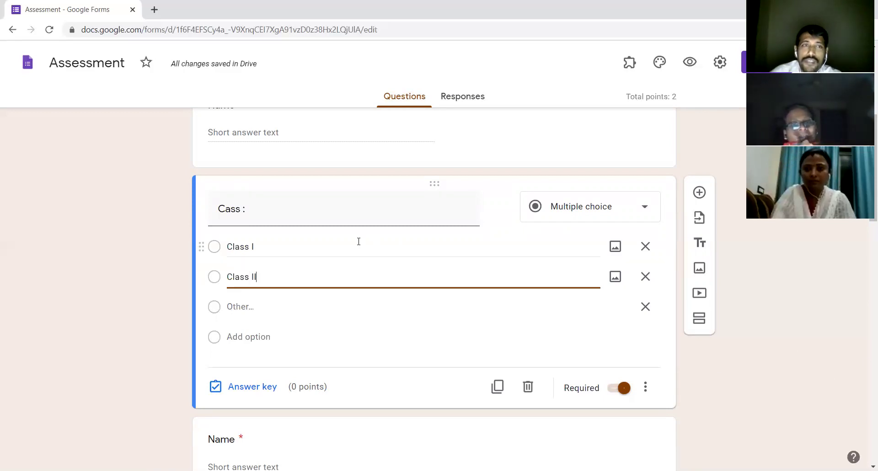
# Remove the "Other" choice from the "Cass :" question
pyautogui.click(263, 248)
pyautogui.click(269, 276)
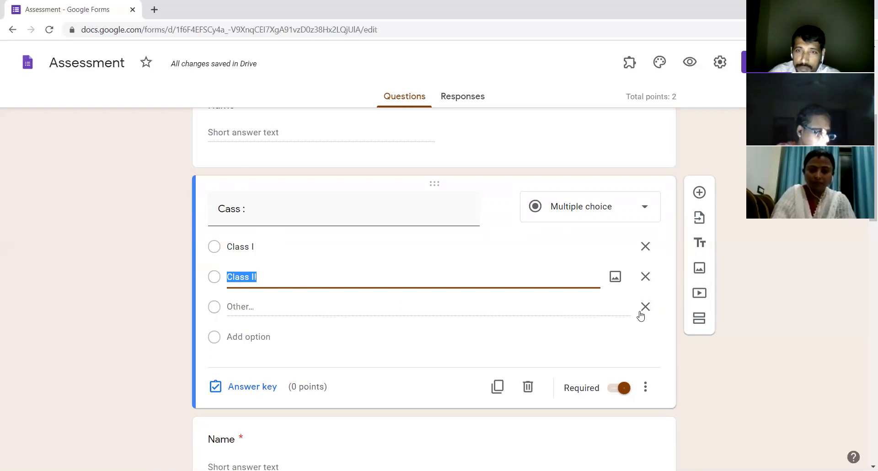
pyautogui.click(645, 308)
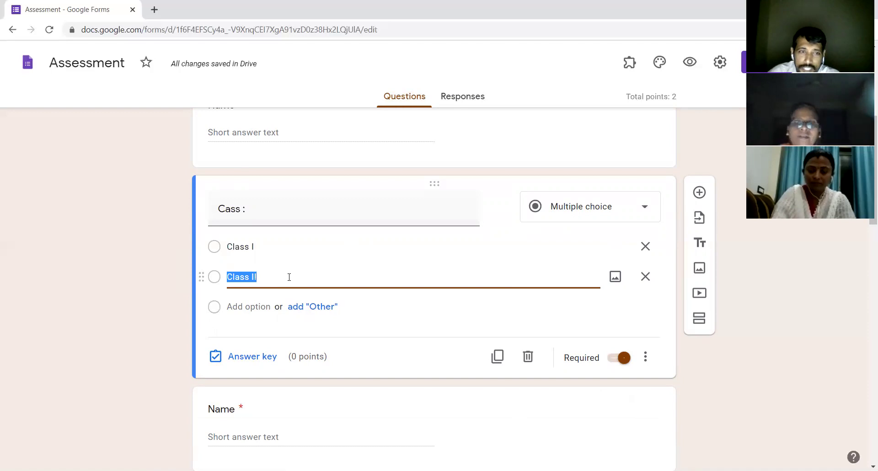
# Rename the remaining Name copy below the class question as "Schl Name :"
pyautogui.scroll(-3, 286, 274)
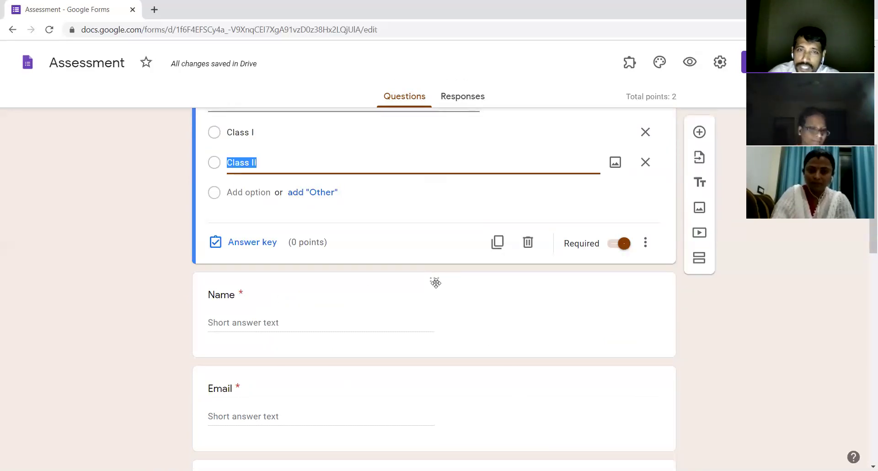
pyautogui.click(235, 295)
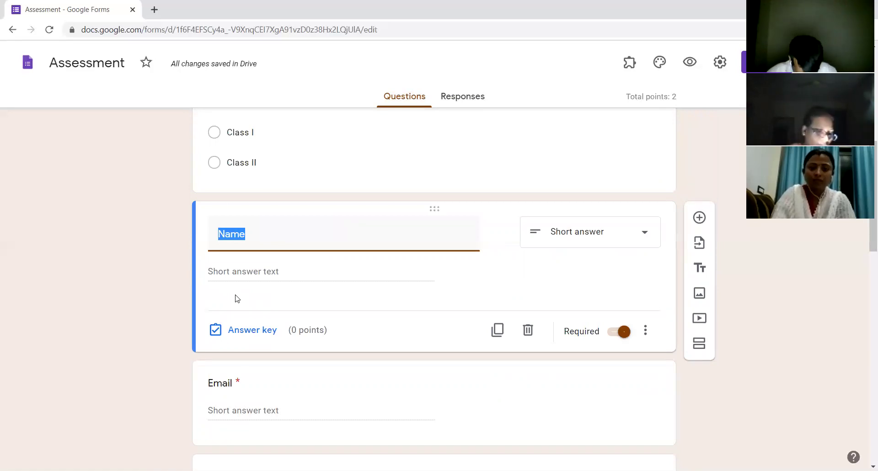
pyautogui.write('Schl')
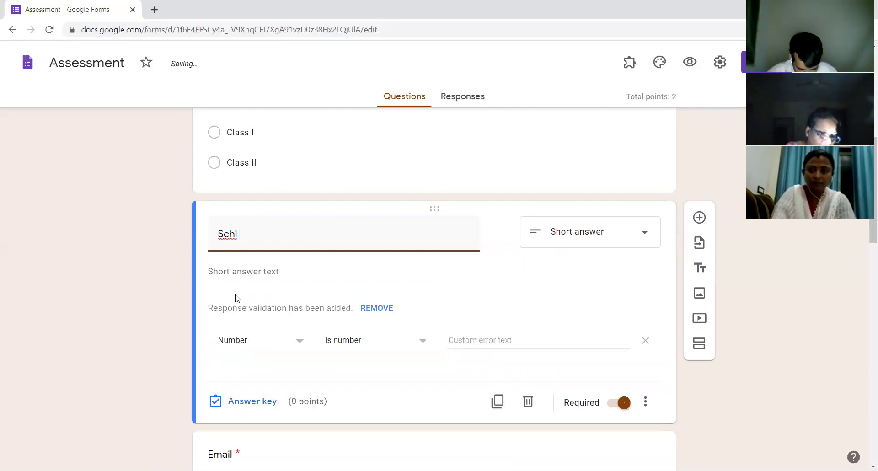
pyautogui.write(' Name')
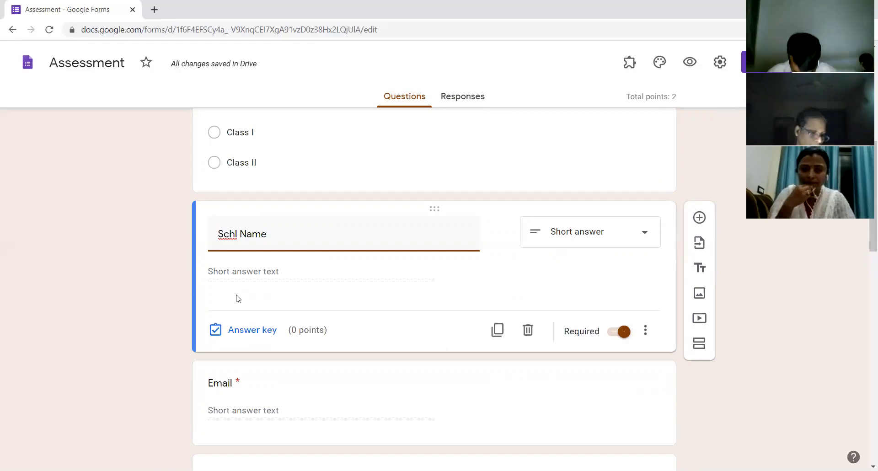
pyautogui.write('          :')
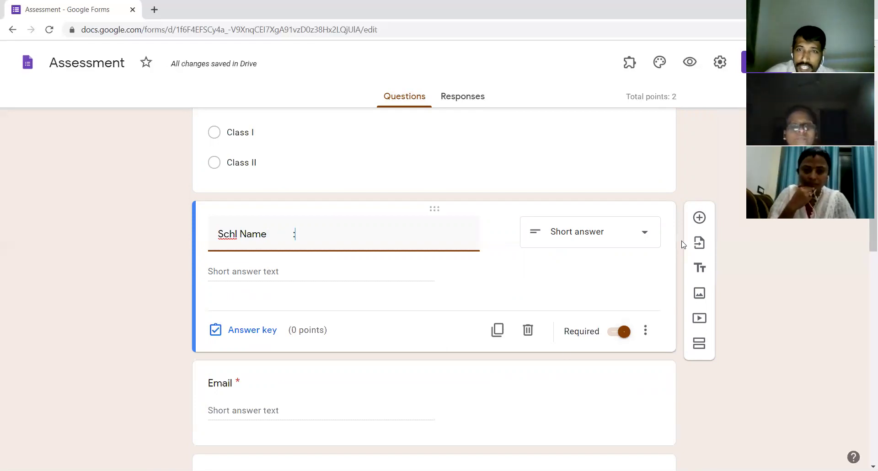
# Make the "Schl Name :" question multiple choice with the option "The greeen fingers lklklkl" and an "Other" choice
pyautogui.click(644, 236)
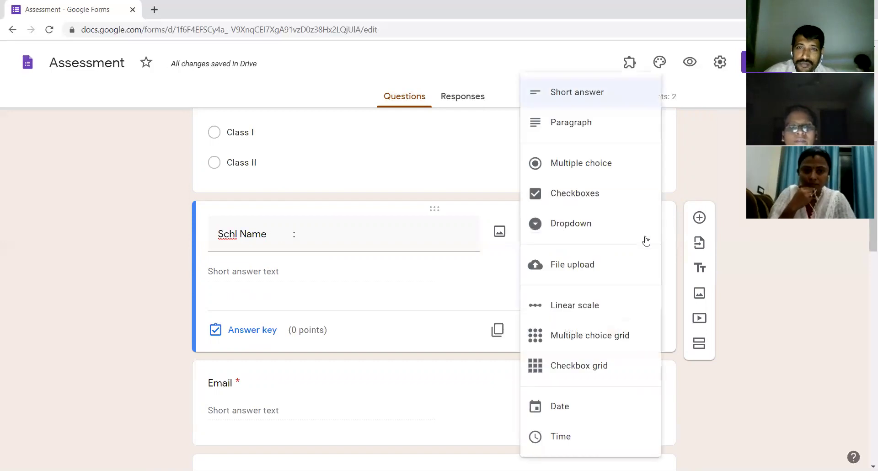
pyautogui.click(585, 164)
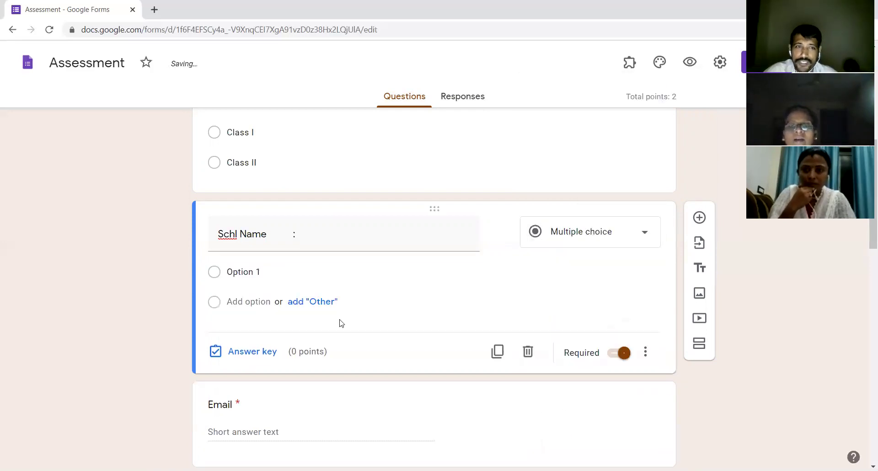
pyautogui.click(262, 272)
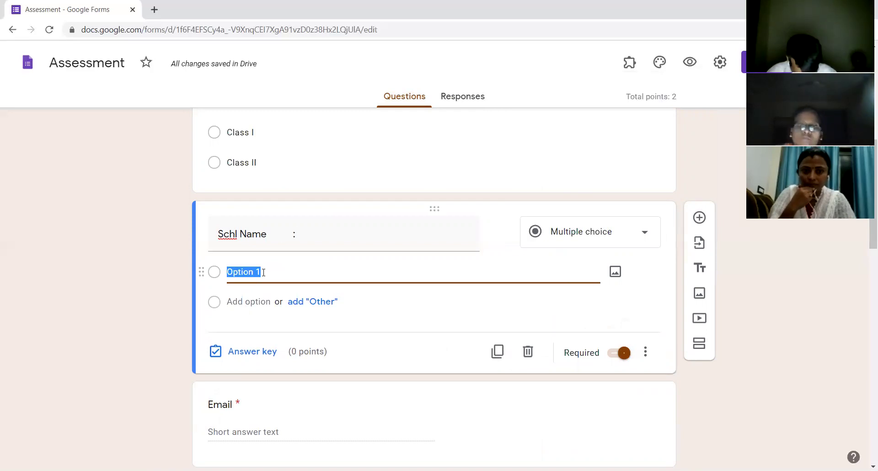
pyautogui.write('Th')
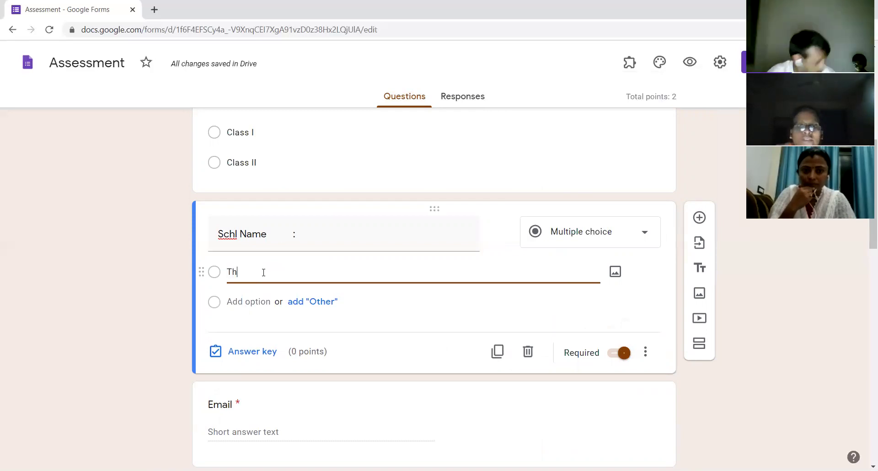
pyautogui.write('e ')
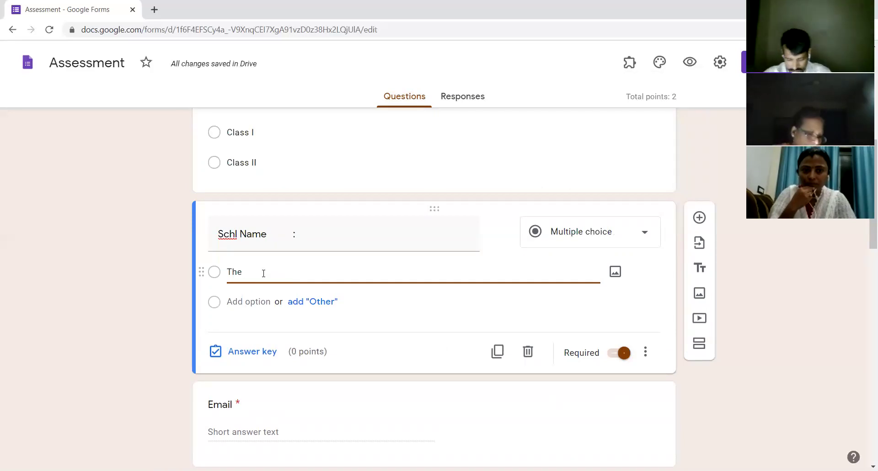
pyautogui.write('gr')
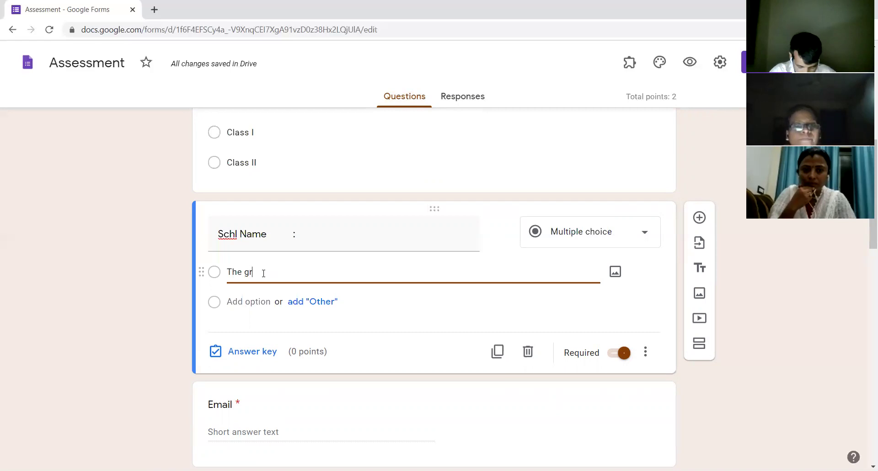
pyautogui.write('een fingers lklklkl')
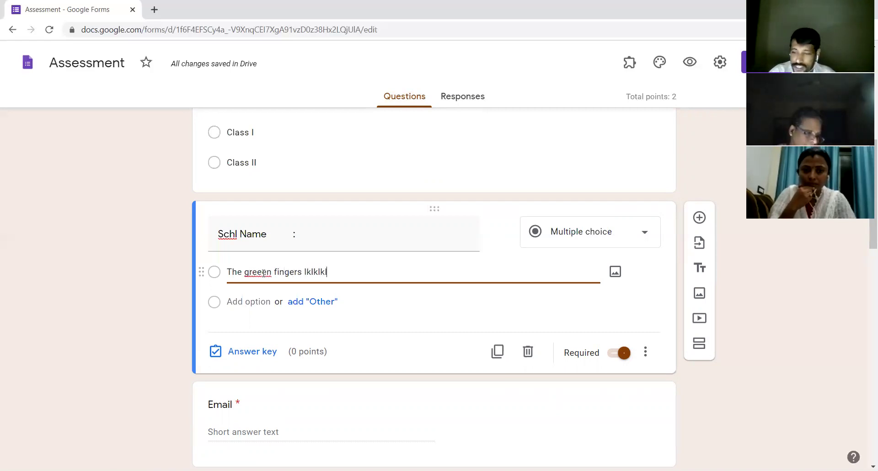
pyautogui.click(311, 302)
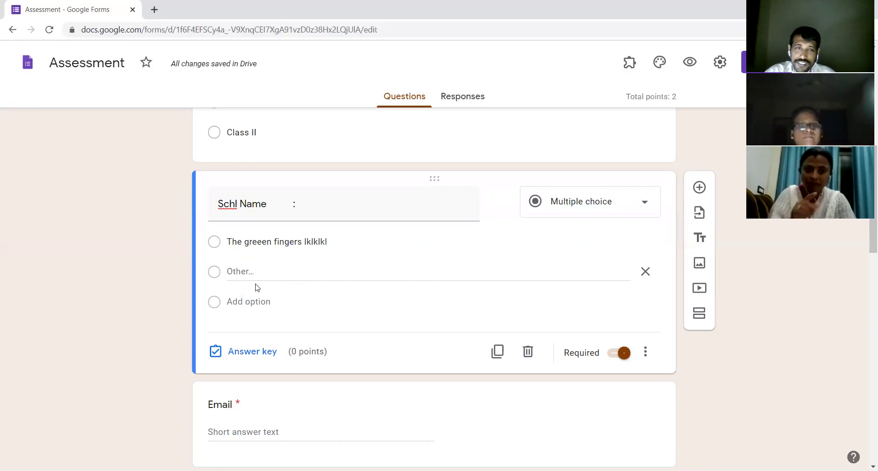
# Delete the required Email question below the "Schl Name :" question
pyautogui.scroll(-1, 343, 290)
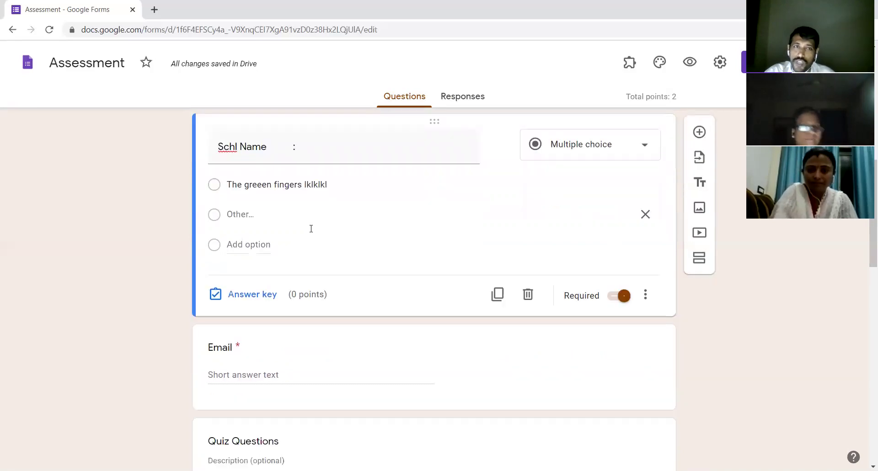
pyautogui.scroll(4, 310, 228)
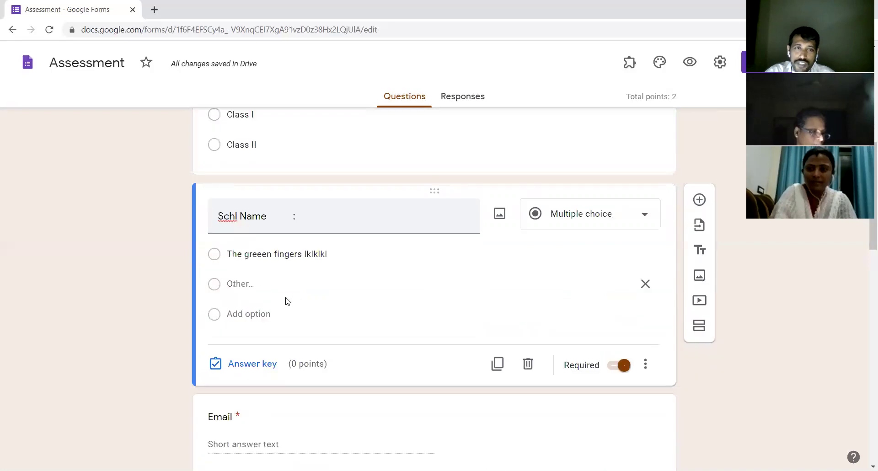
pyautogui.scroll(-2, 295, 300)
pyautogui.scroll(-2, 265, 268)
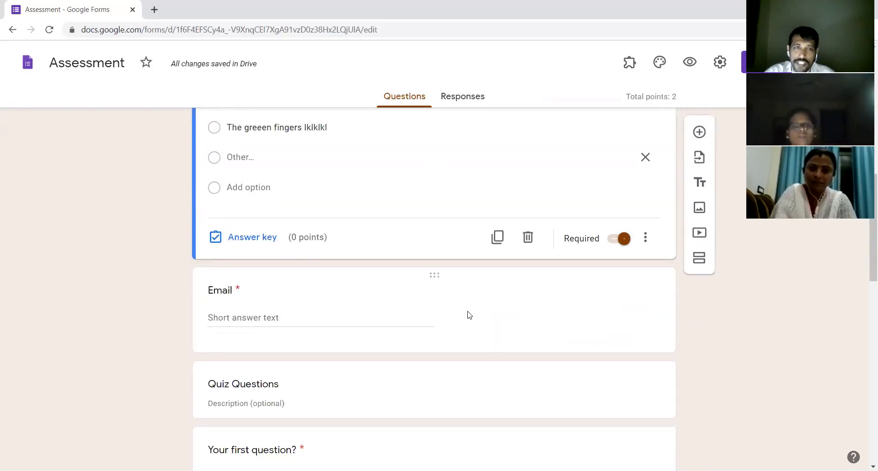
pyautogui.rightClick(437, 280)
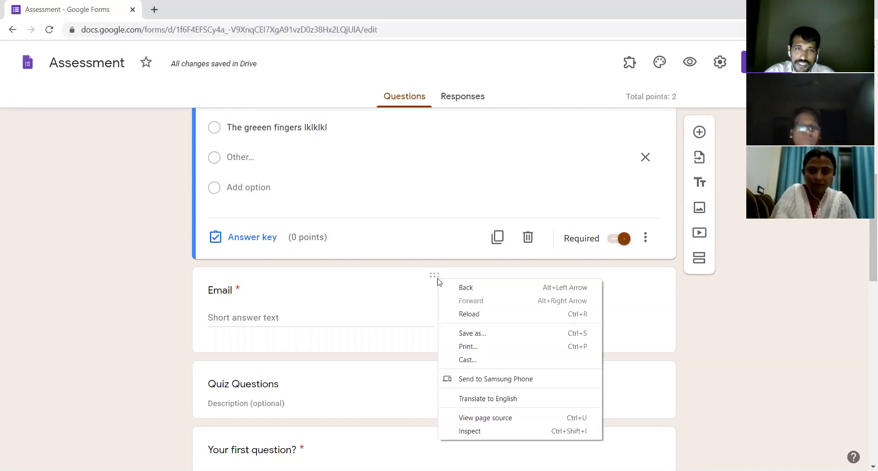
pyautogui.click(402, 291)
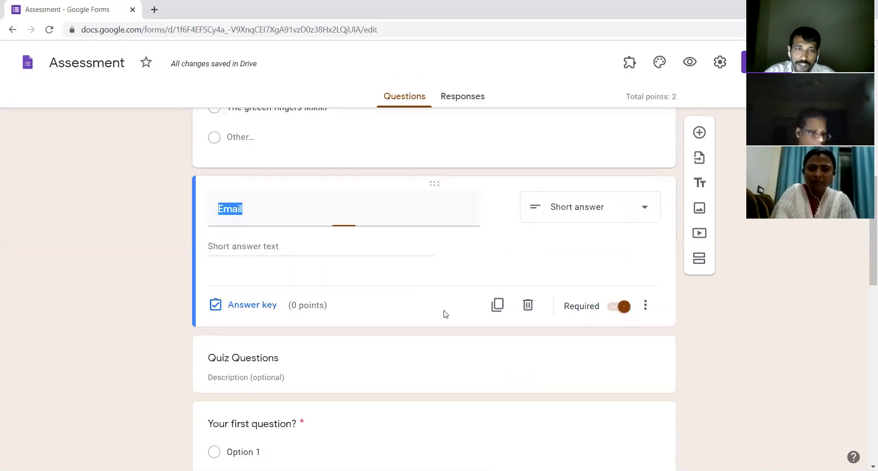
pyautogui.scroll(-2, 424, 298)
pyautogui.scroll(3, 520, 305)
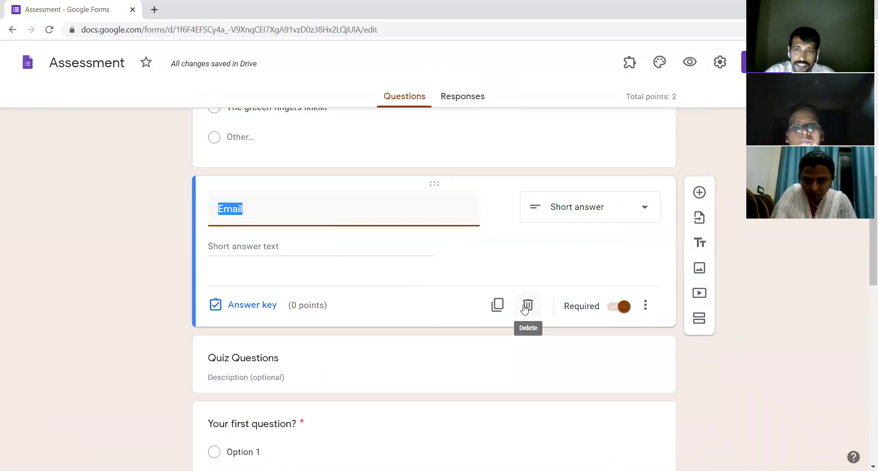
pyautogui.click(528, 310)
pyautogui.click(528, 306)
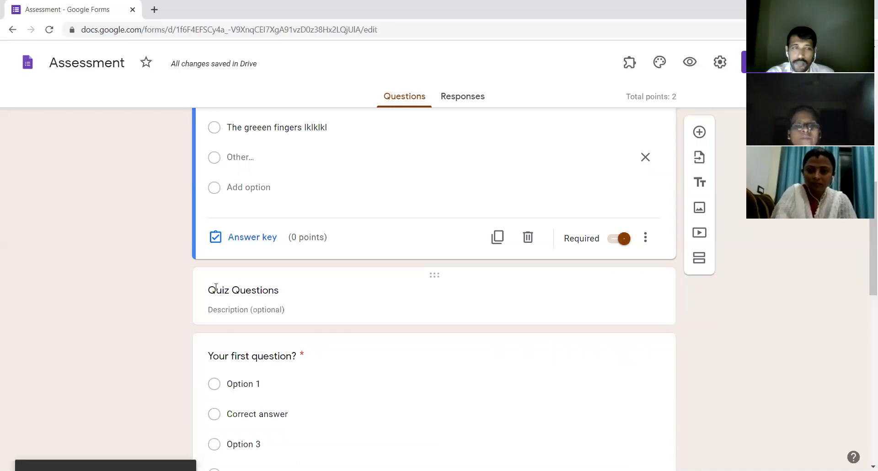
# Retitle the "Quiz Questions" section heading as "choose the coorrect answer"
pyautogui.click(235, 304)
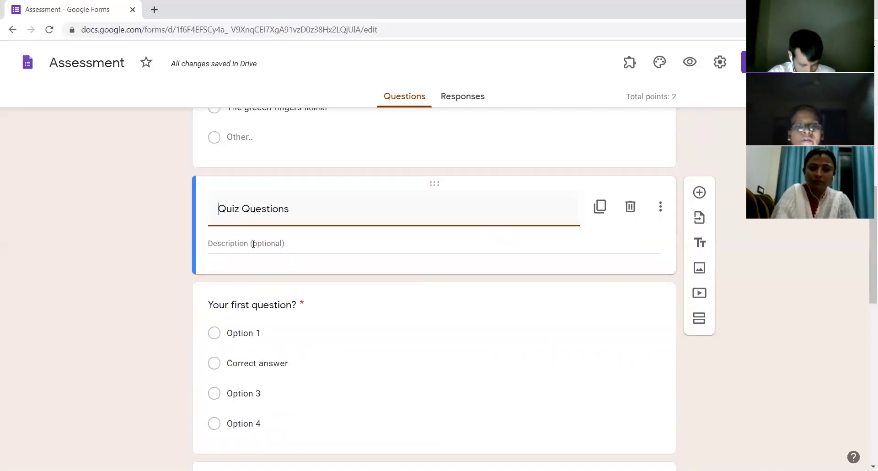
pyautogui.write('choose ')
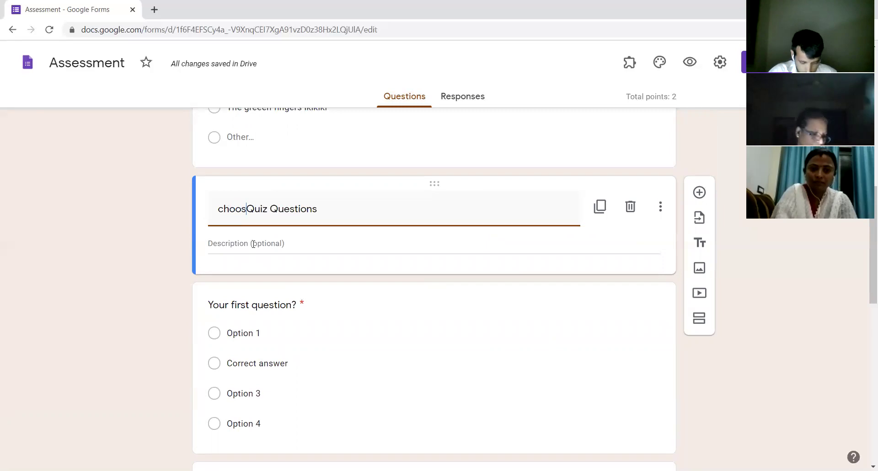
pyautogui.write('the ')
pyautogui.write('coo')
pyautogui.write('rrect a')
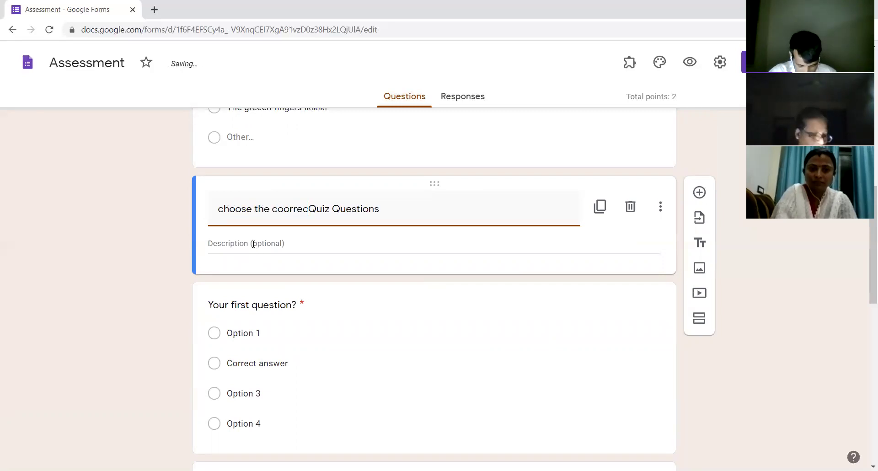
pyautogui.write('nswer')
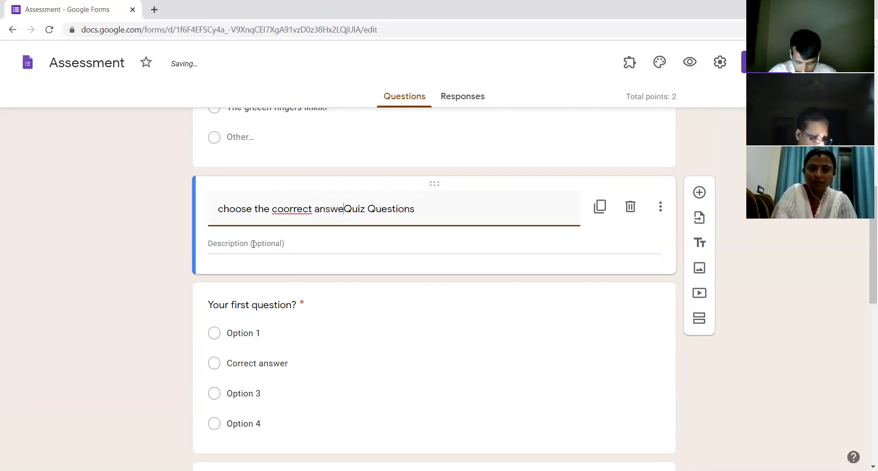
pyautogui.press('Delete')
pyautogui.press('Delete')
pyautogui.press('Delete')
pyautogui.press('Delete')
pyautogui.press('Delete')
pyautogui.press('Delete')
pyautogui.press('Delete')
pyautogui.press('Delete')
pyautogui.press('Delete')
pyautogui.press('Delete')
pyautogui.press('Delete')
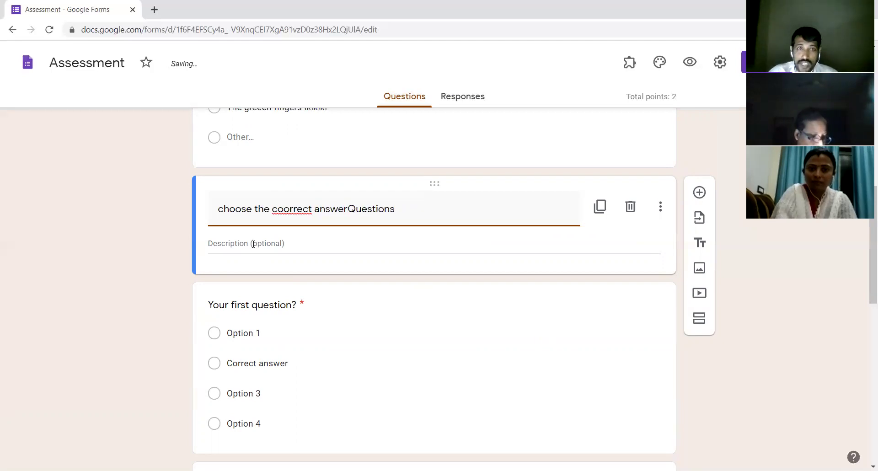
pyautogui.press('Delete')
pyautogui.press('Delete')
pyautogui.press('Delete')
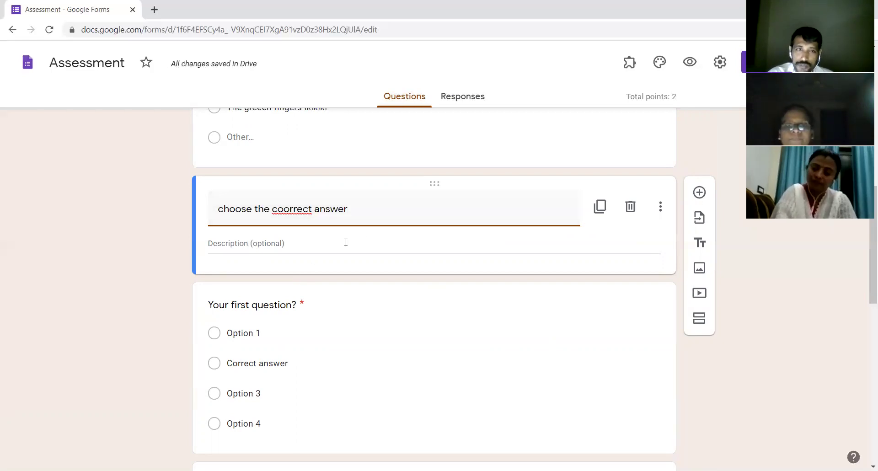
# Replace the text of the first quiz question with "1. What is your name?"
pyautogui.click(249, 306)
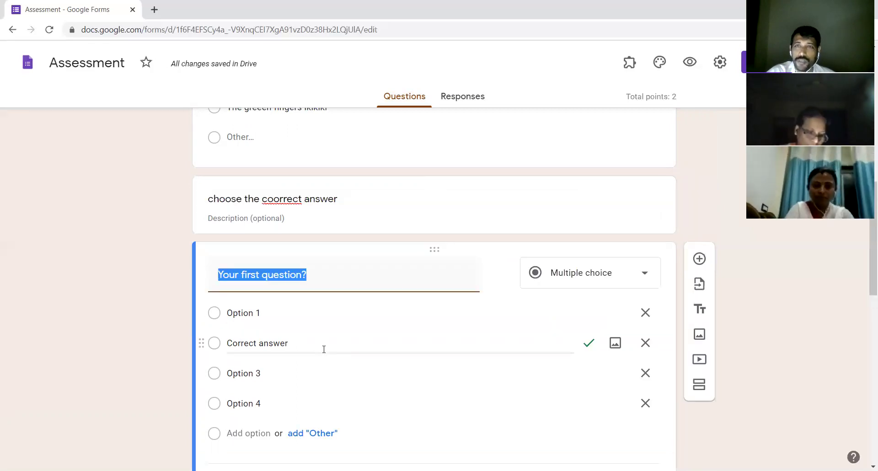
pyautogui.scroll(-5, 324, 352)
pyautogui.scroll(8, 251, 329)
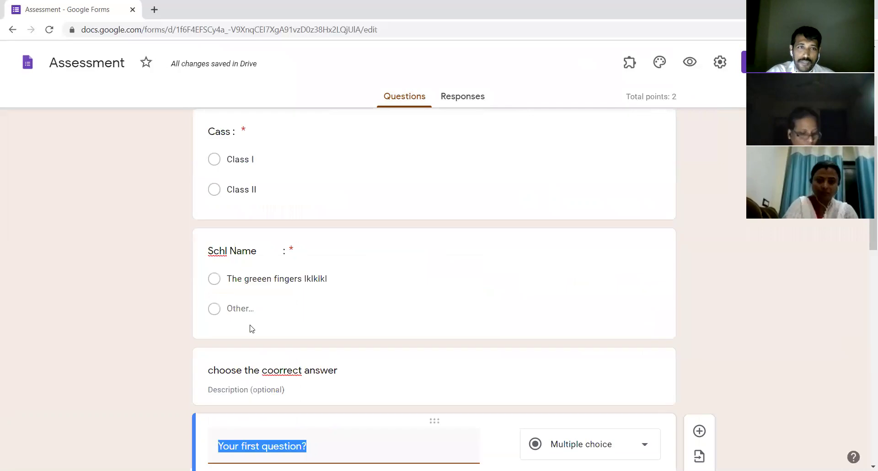
pyautogui.scroll(-2, 251, 328)
pyautogui.click(222, 331)
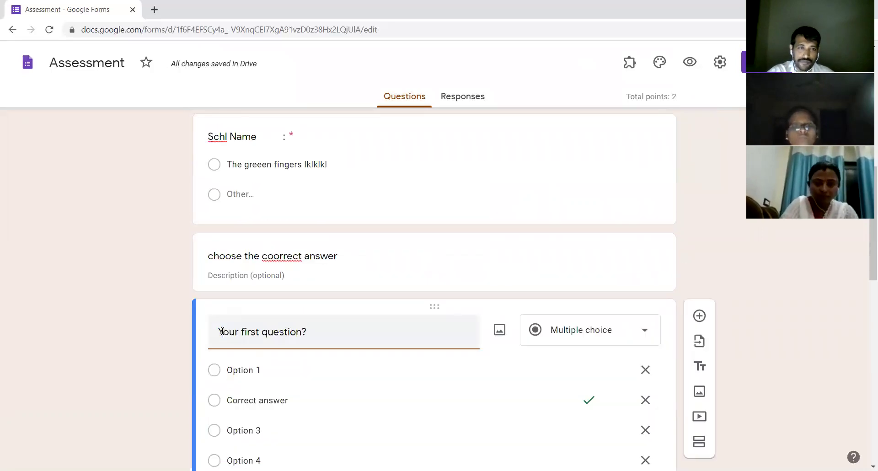
pyautogui.write('1.')
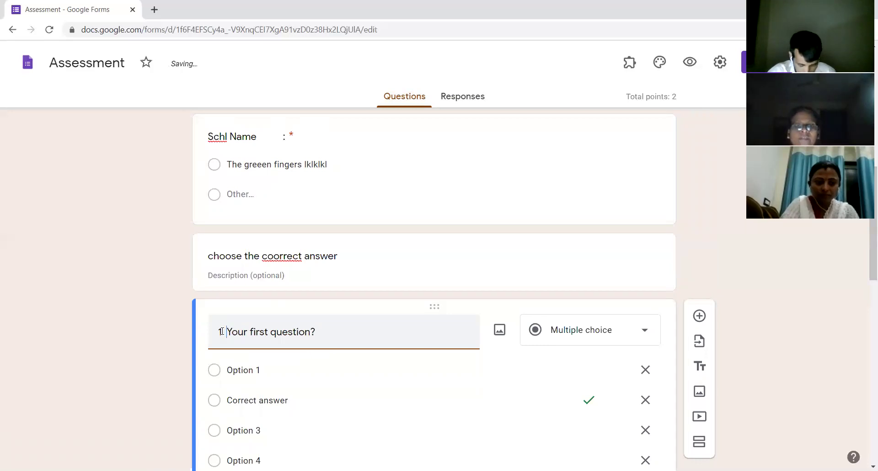
pyautogui.write(' What is your name?')
pyautogui.press('Delete')
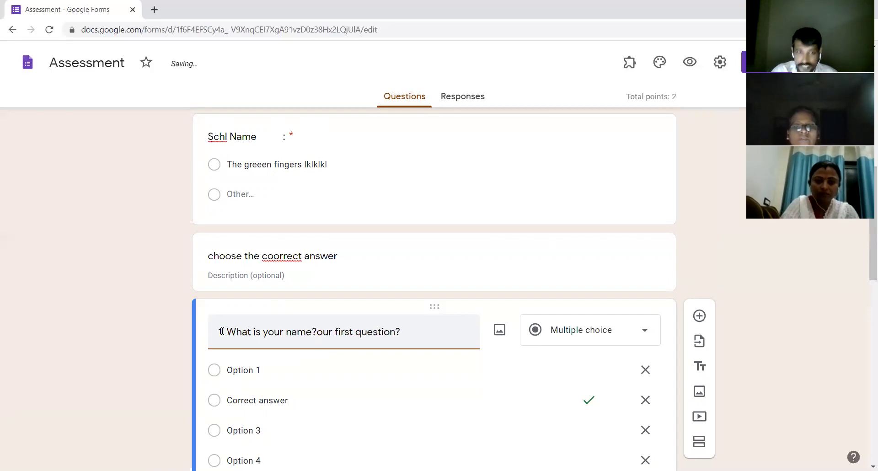
pyautogui.press('Delete')
pyautogui.press('Delete')
pyautogui.press('Delete')
pyautogui.press('Delete')
pyautogui.press('Delete')
pyautogui.press('Delete')
pyautogui.press('Delete')
pyautogui.press('Delete')
pyautogui.press('Delete')
pyautogui.press('Delete')
pyautogui.press('Delete')
pyautogui.press('Delete')
pyautogui.press('Delete')
pyautogui.press('Delete')
pyautogui.press('Delete')
pyautogui.press('Delete')
pyautogui.press('Delete')
pyautogui.press('Delete')
pyautogui.press('Delete')
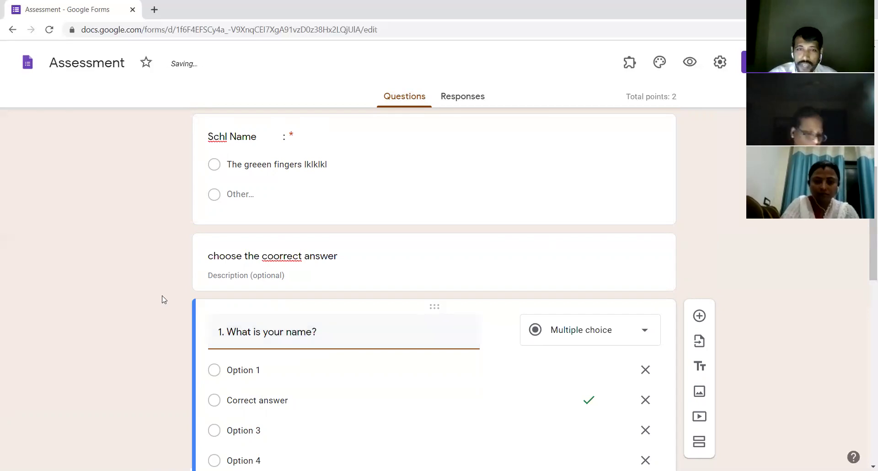
pyautogui.scroll(-3, 314, 343)
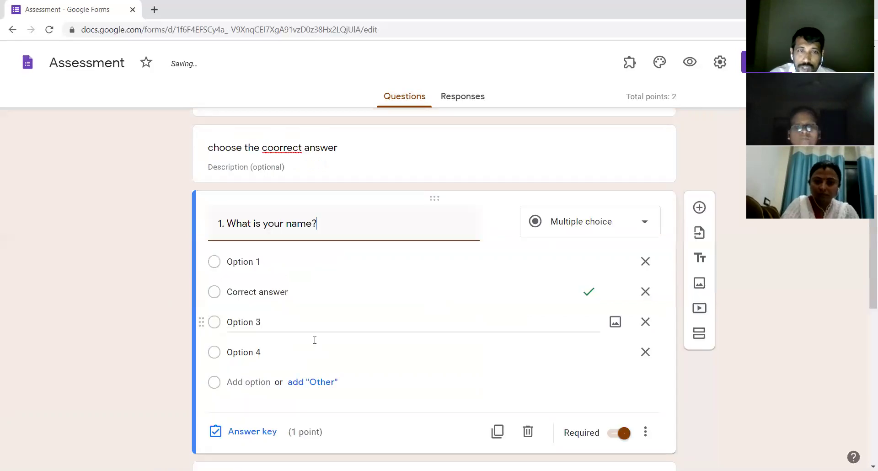
pyautogui.click(646, 218)
pyautogui.click(582, 164)
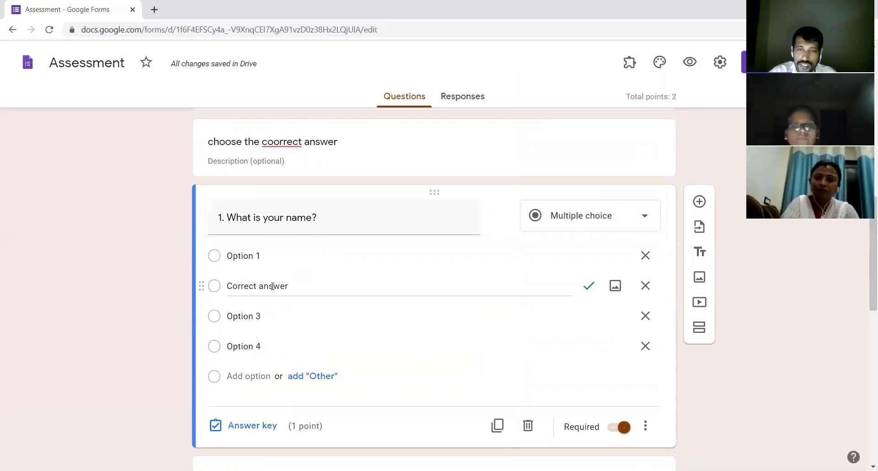
# Replace question 1's first option and its correct answer with two sample first names, and remove Option 3 and Option 4
pyautogui.click(262, 258)
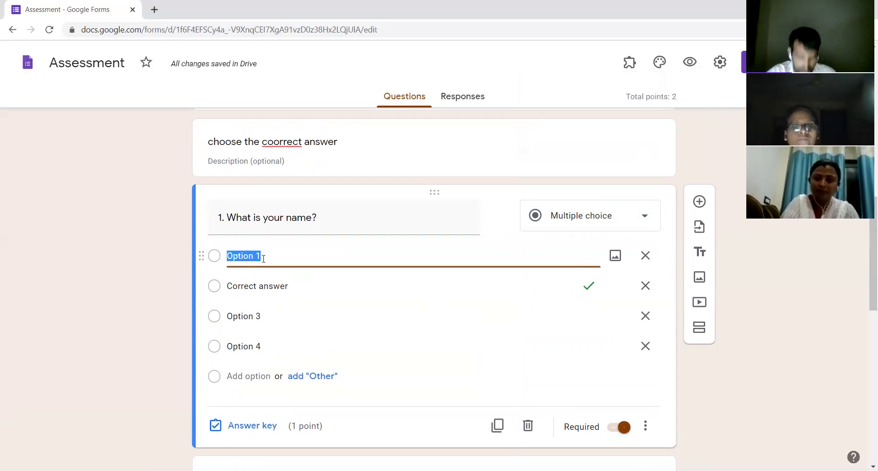
pyautogui.write('Jo')
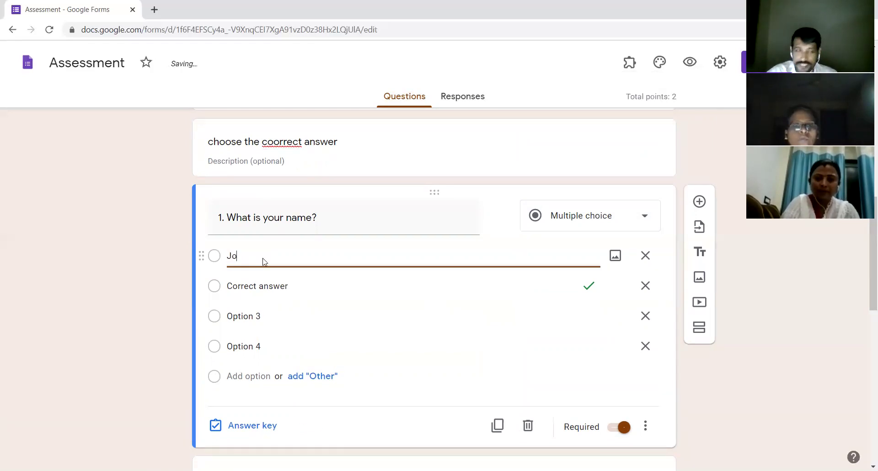
pyautogui.click(264, 290)
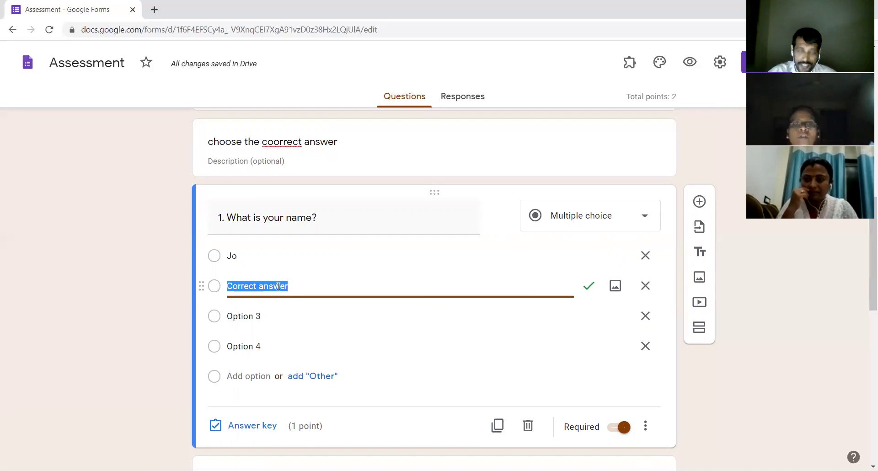
pyautogui.write('Kir')
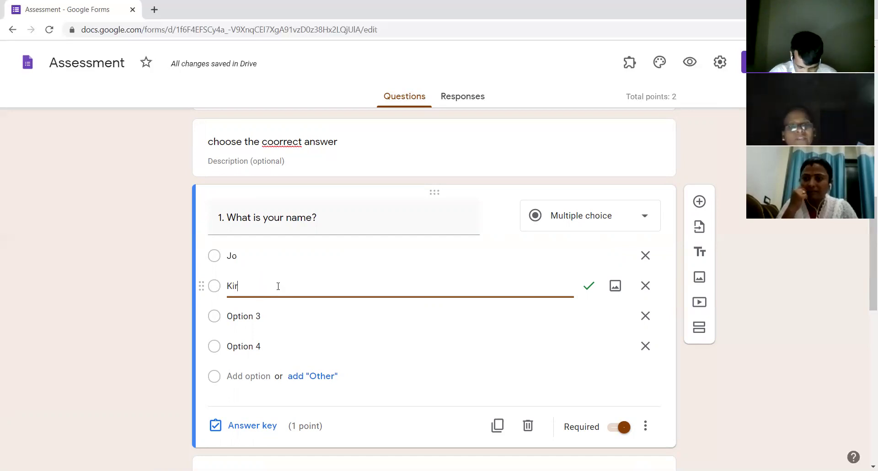
pyautogui.write('an')
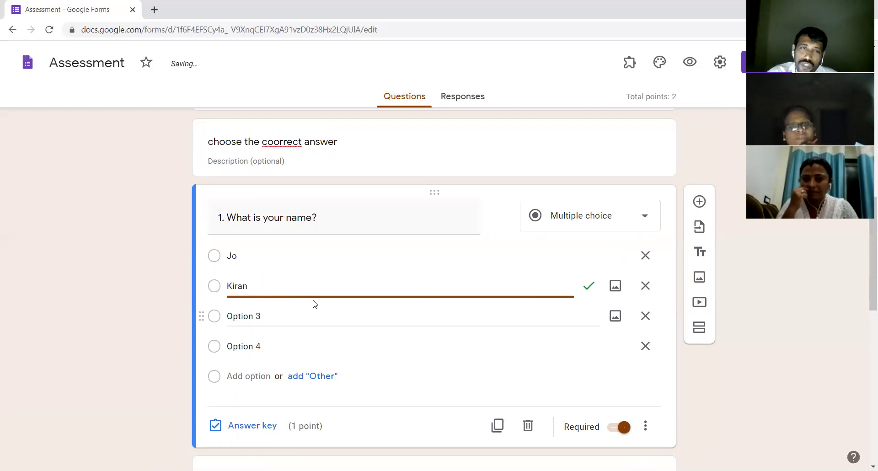
pyautogui.click(645, 316)
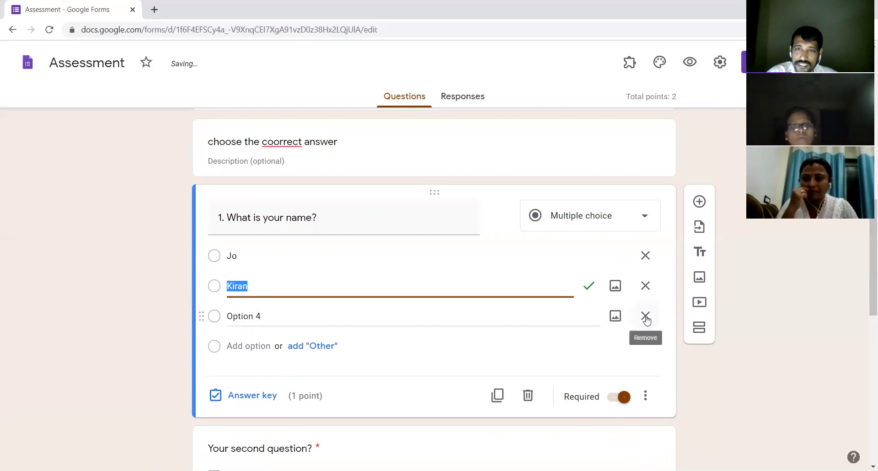
pyautogui.click(645, 316)
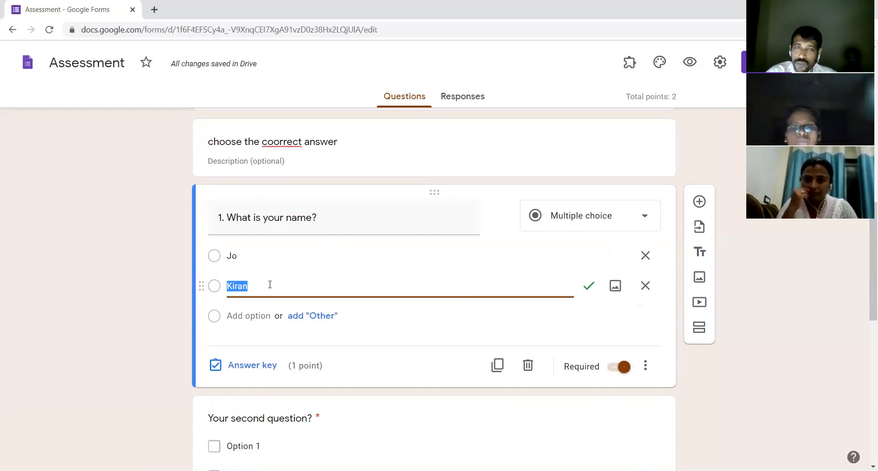
# Duplicate question 1 and change the copy's question text to "2. Whom is teh prime minister"
pyautogui.scroll(-1, 411, 331)
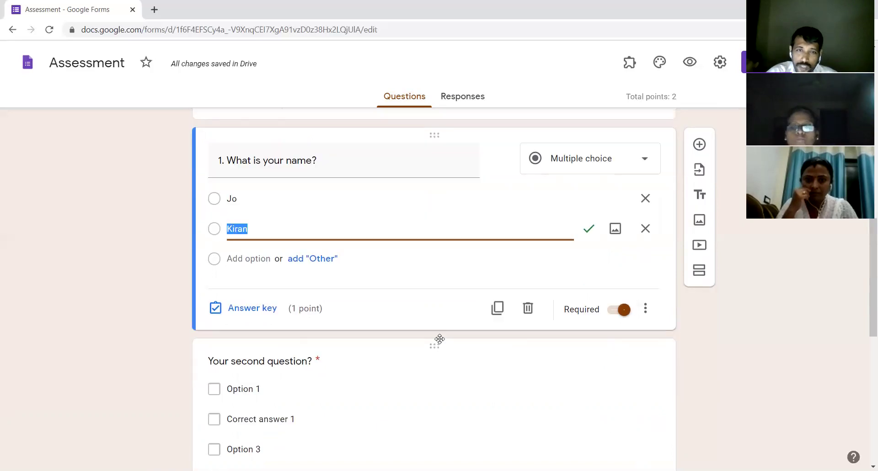
pyautogui.click(498, 309)
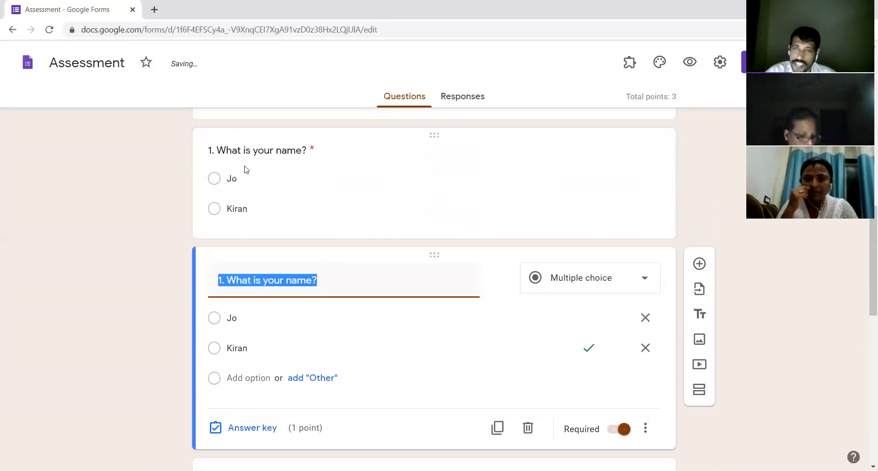
pyautogui.click(221, 275)
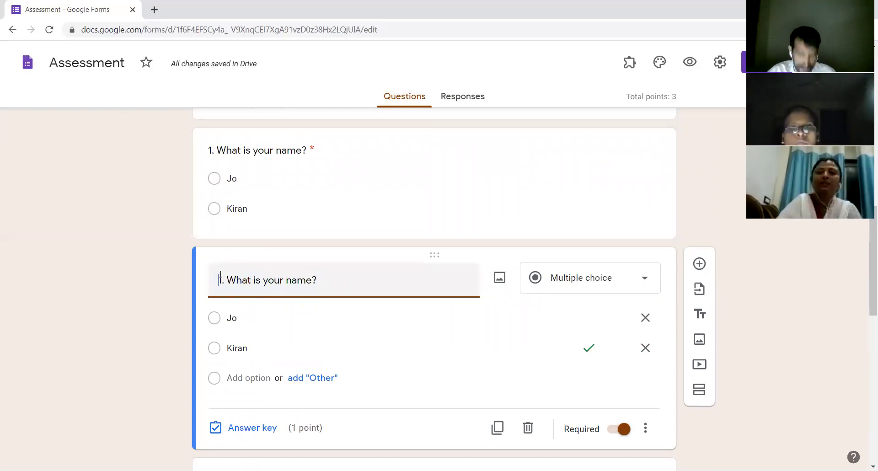
pyautogui.write('2. ')
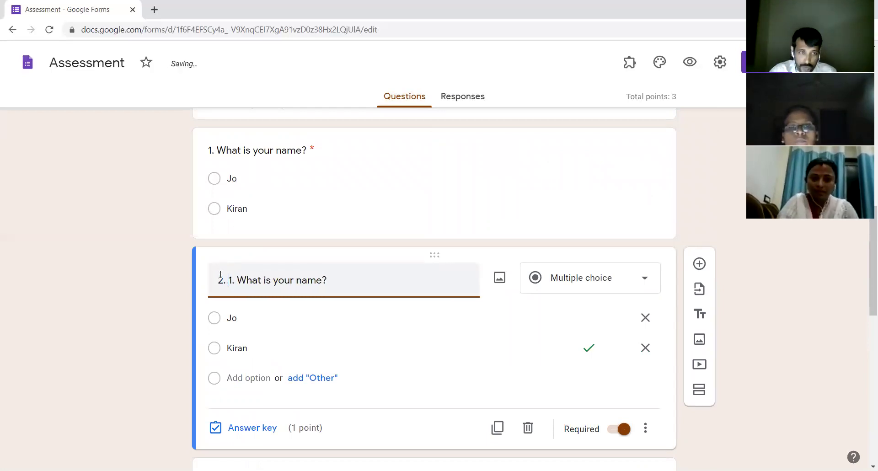
pyautogui.write('Whom is teh prime minis')
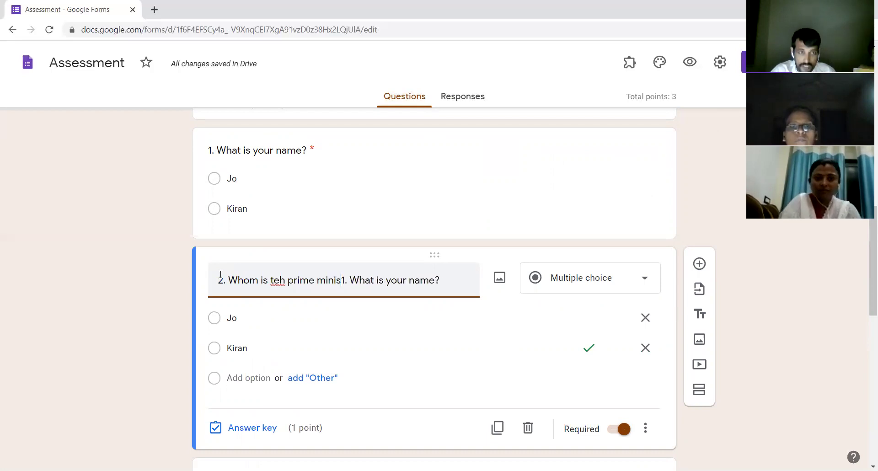
pyautogui.write('ter')
pyautogui.press('Delete')
pyautogui.press('Delete')
pyautogui.press('Delete')
pyautogui.press('Delete')
pyautogui.press('Delete')
pyautogui.press('Delete')
pyautogui.press('Delete')
pyautogui.press('Delete')
pyautogui.press('Delete')
pyautogui.press('Delete')
pyautogui.press('Delete')
pyautogui.press('Delete')
pyautogui.press('Delete')
pyautogui.press('Delete')
pyautogui.press('Delete')
pyautogui.press('Delete')
pyautogui.press('Delete')
pyautogui.press('Delete')
pyautogui.press('Delete')
pyautogui.press('Delete')
pyautogui.press('Delete')
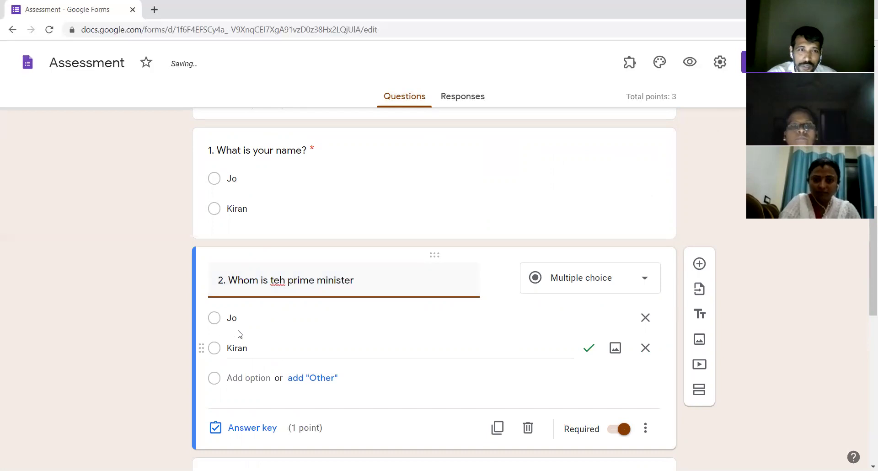
# Replace both answer options of question 2 with two different first names
pyautogui.click(240, 319)
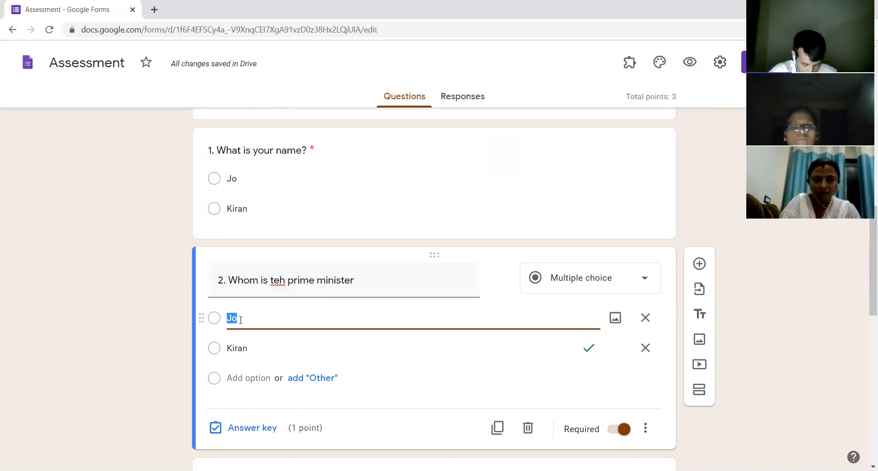
pyautogui.write('narendra')
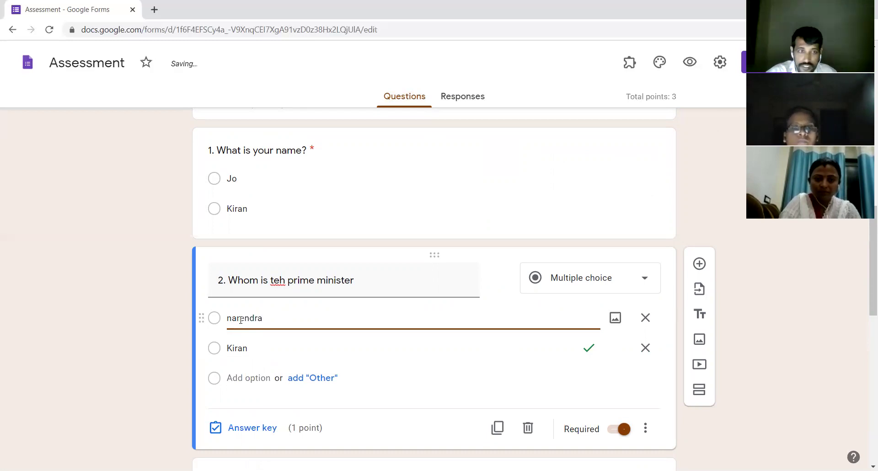
pyautogui.click(268, 352)
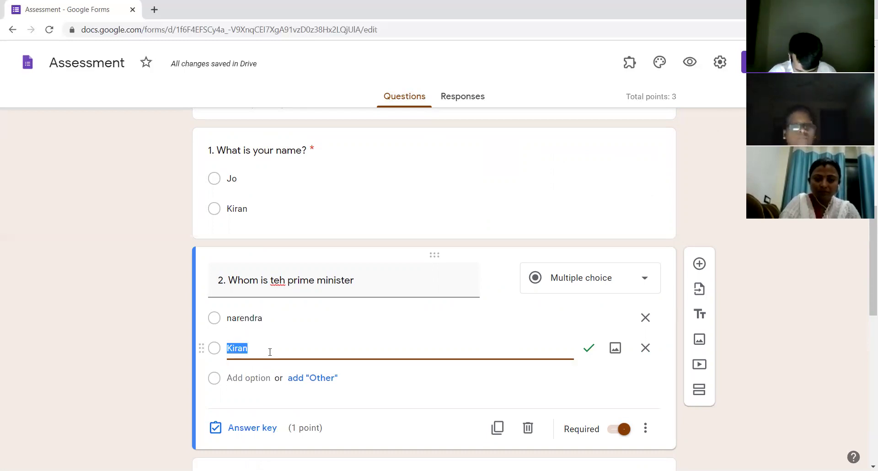
pyautogui.write('roha')
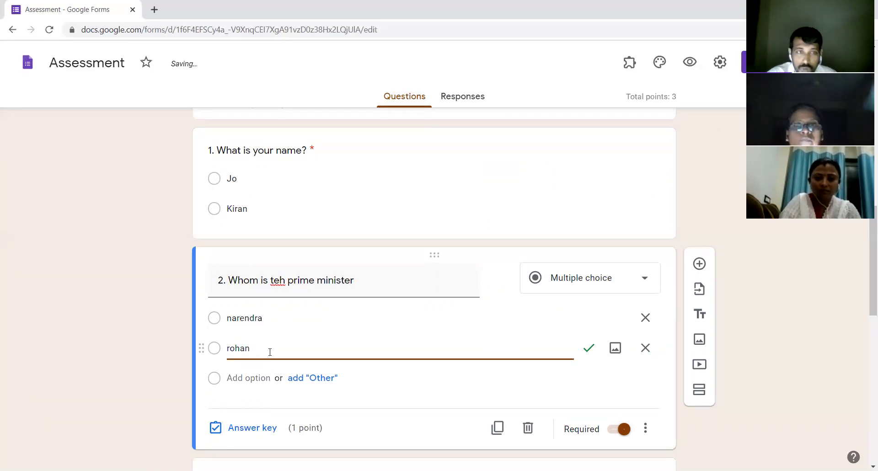
# Review the remaining template questions from the second question down to the end of the form
pyautogui.scroll(-1, 411, 297)
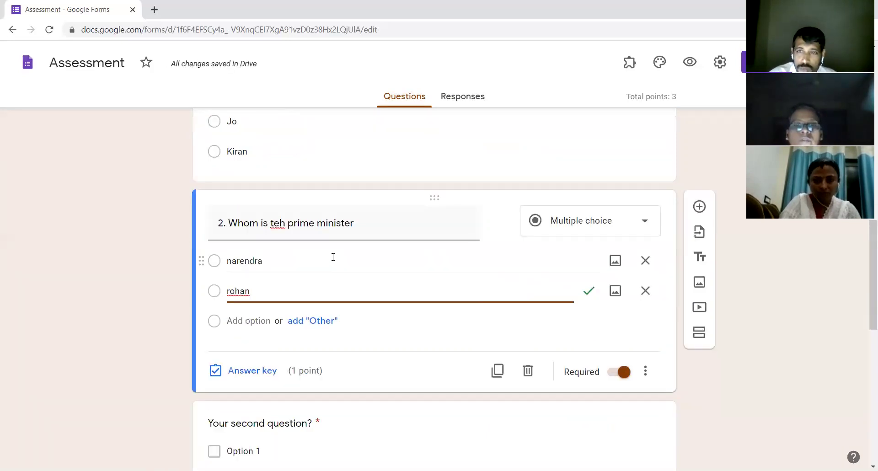
pyautogui.scroll(-2, 365, 332)
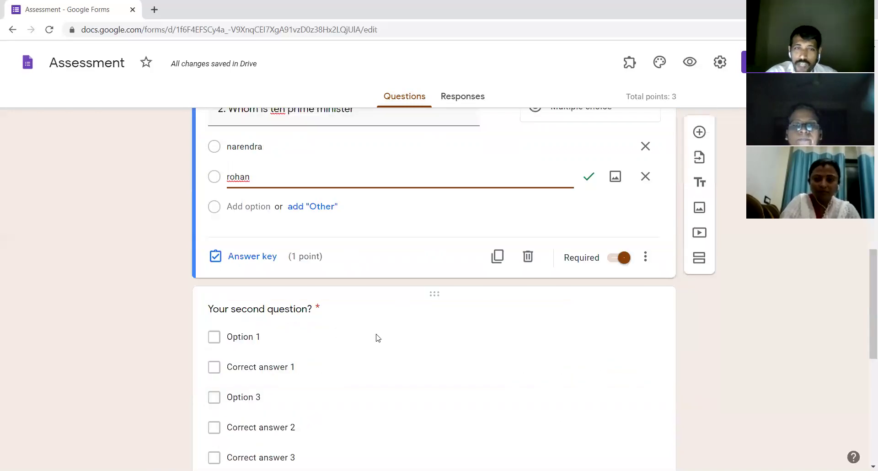
pyautogui.scroll(-4, 389, 352)
pyautogui.scroll(-4, 382, 325)
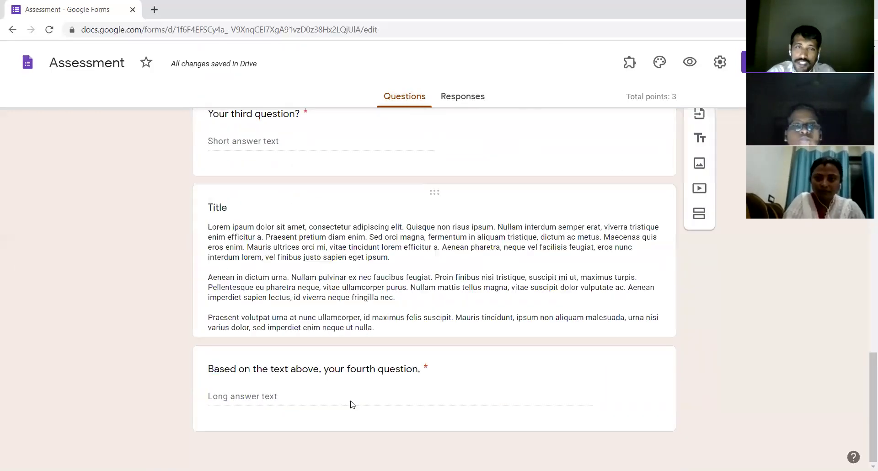
pyautogui.scroll(3, 439, 302)
pyautogui.scroll(-3, 439, 320)
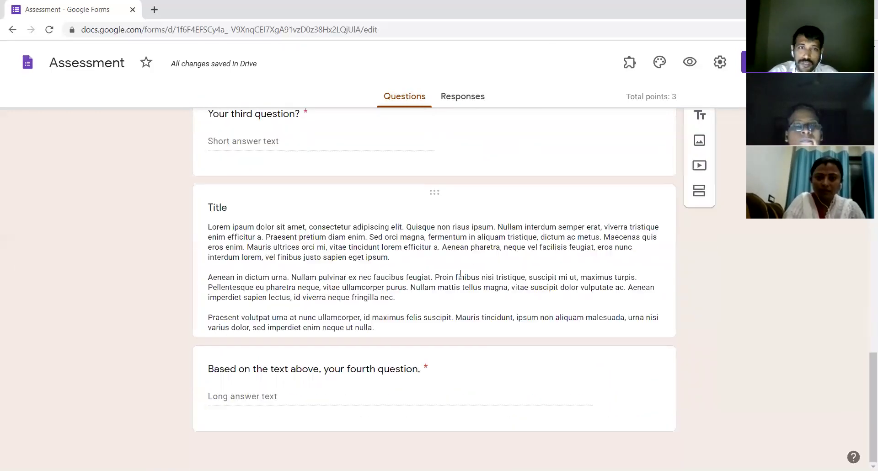
# Delete the template questions "Your second question?" and "Your third question?"
pyautogui.scroll(1, 437, 347)
pyautogui.scroll(4, 434, 237)
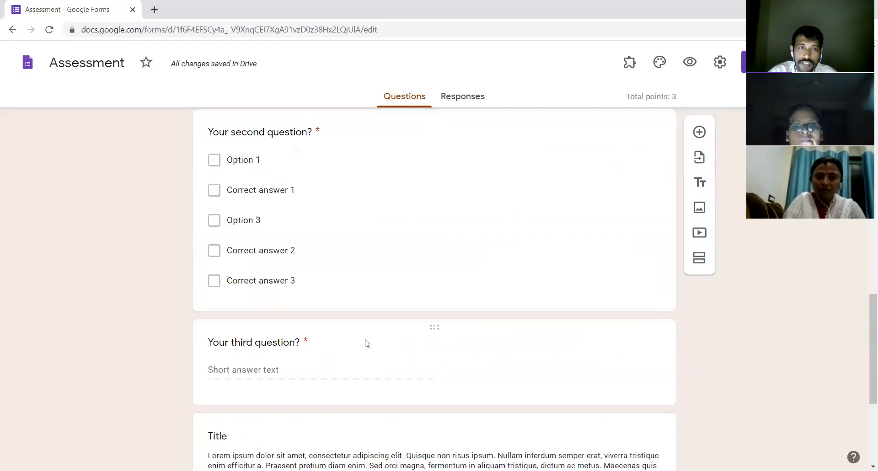
pyautogui.scroll(5, 412, 359)
pyautogui.scroll(-3, 427, 297)
pyautogui.click(427, 302)
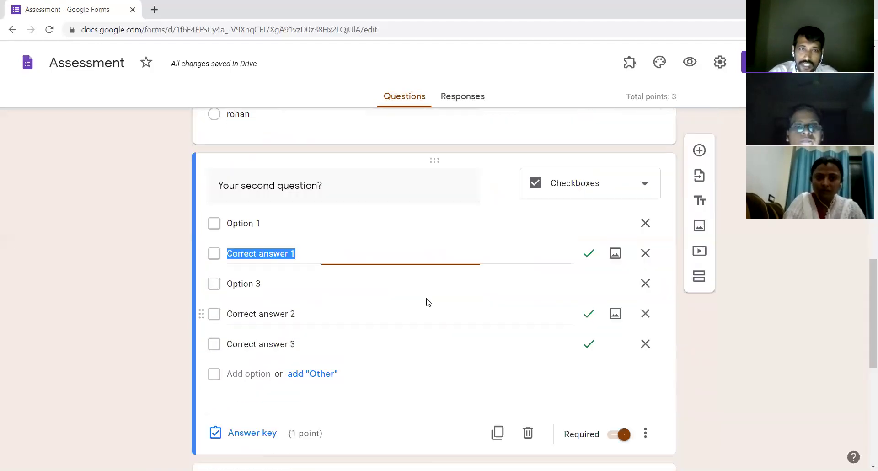
pyautogui.scroll(-1, 515, 377)
pyautogui.click(527, 375)
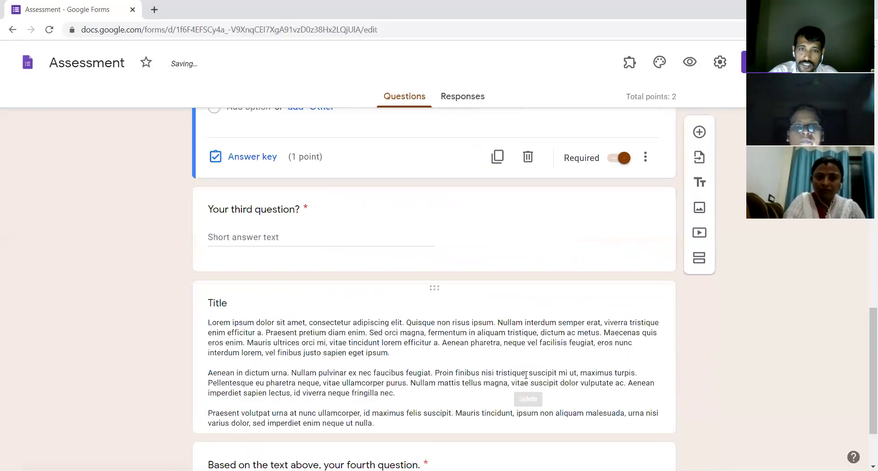
pyautogui.click(513, 236)
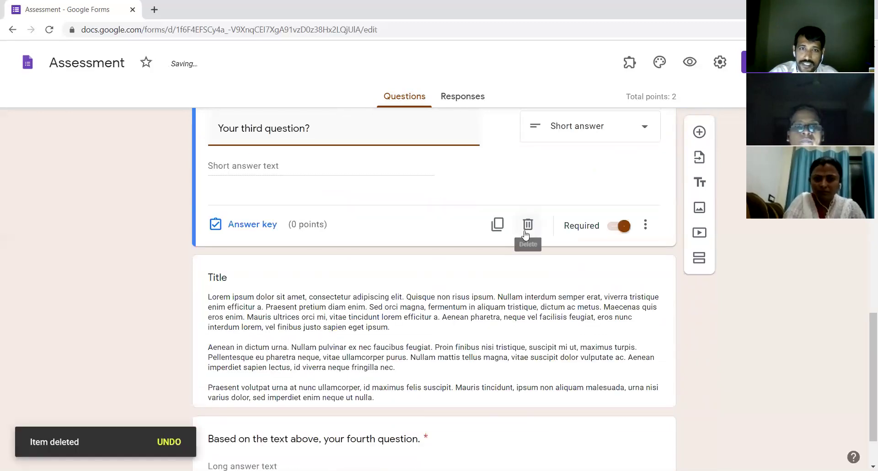
pyautogui.click(528, 276)
# Delete the lorem ipsum title-and-description block and the fourth template question based on it
pyautogui.click(514, 257)
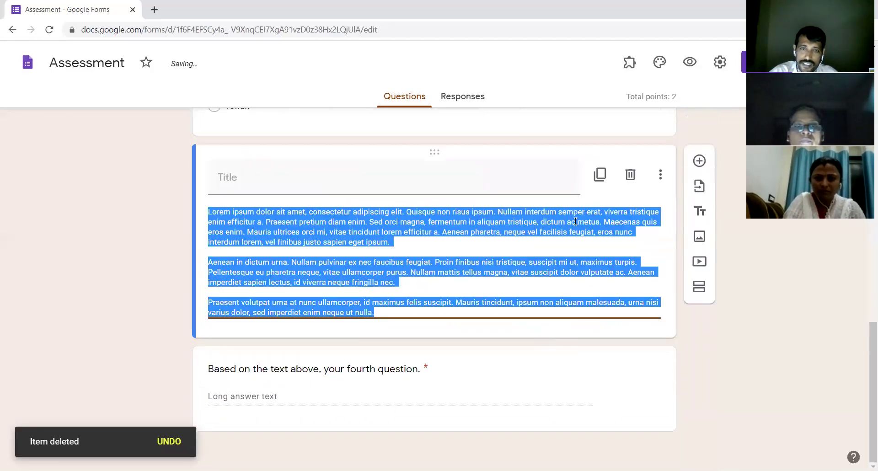
pyautogui.click(630, 179)
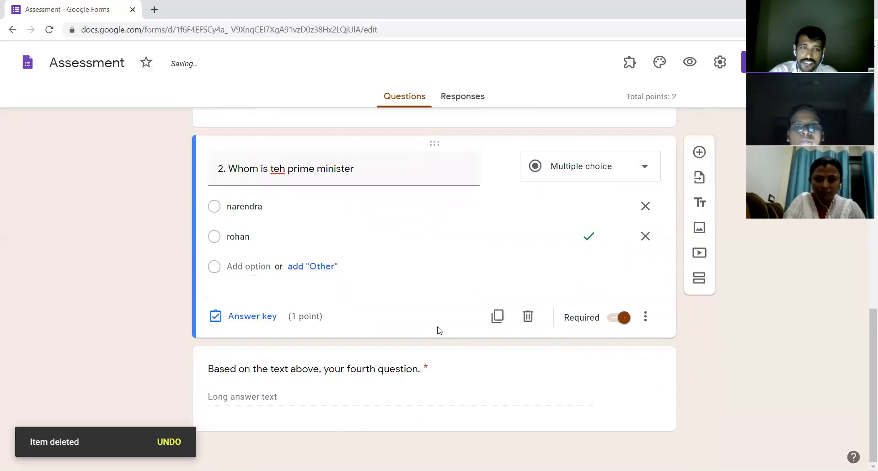
pyautogui.click(459, 374)
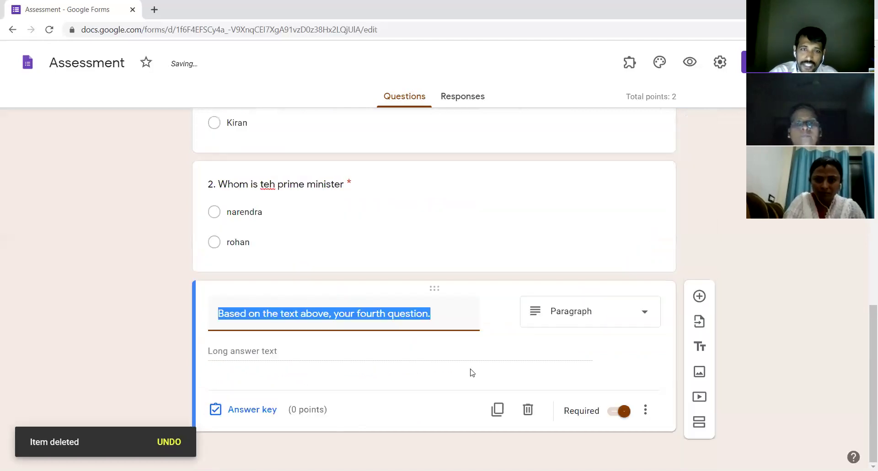
pyautogui.click(527, 407)
# Review the form from its title through the name, class and school questions down to question 2
pyautogui.scroll(15, 319, 277)
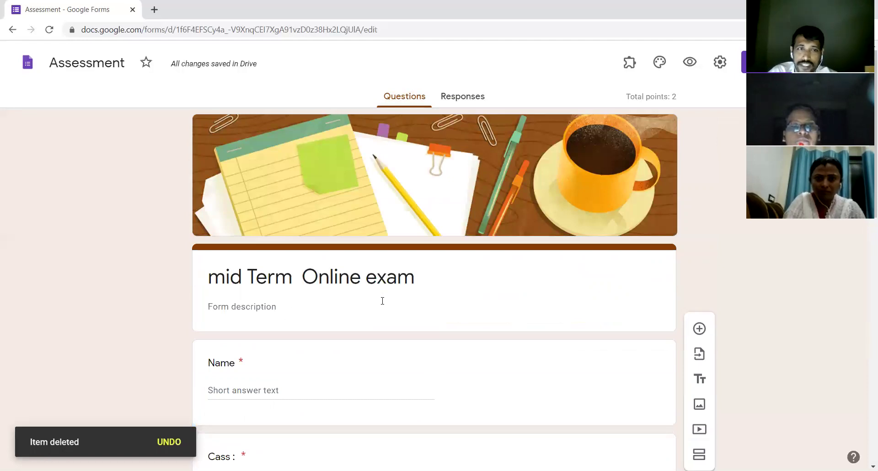
pyautogui.scroll(-3, 382, 300)
pyautogui.scroll(-2, 280, 306)
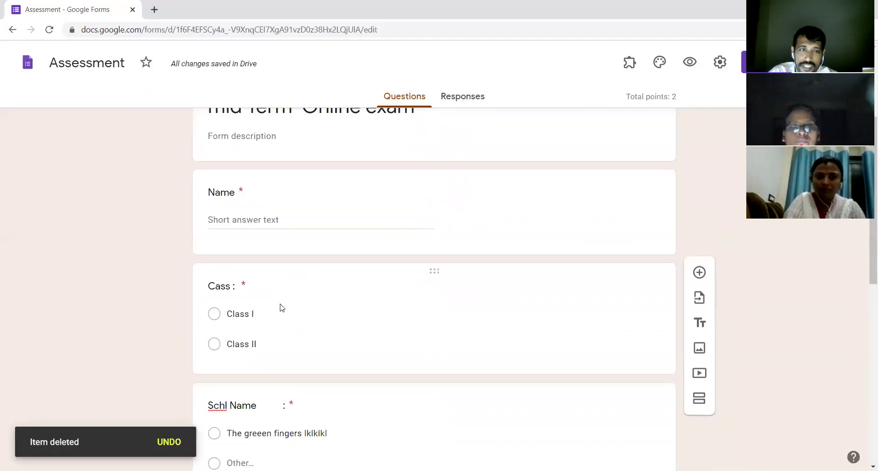
pyautogui.scroll(-3, 246, 320)
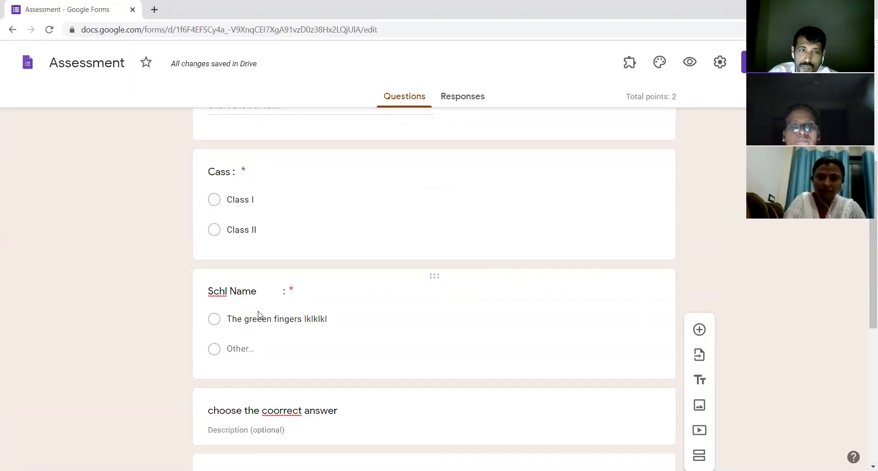
pyautogui.scroll(-1, 259, 315)
pyautogui.scroll(-3, 265, 274)
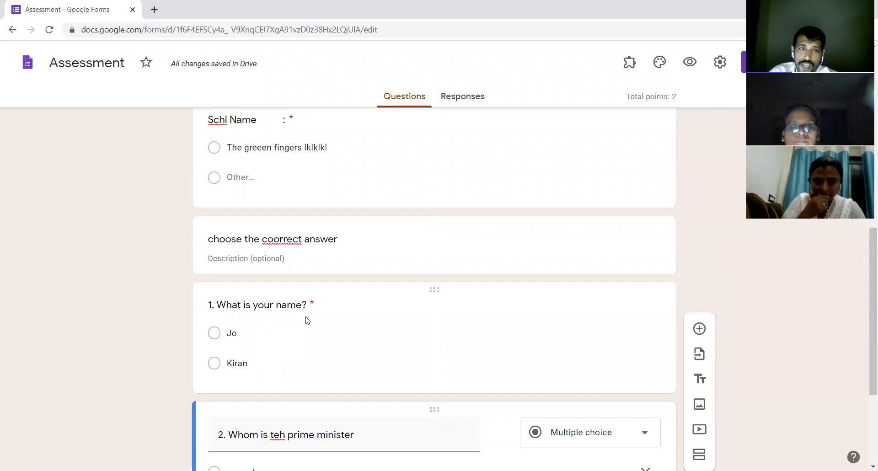
pyautogui.scroll(-3, 307, 320)
pyautogui.scroll(-2, 306, 323)
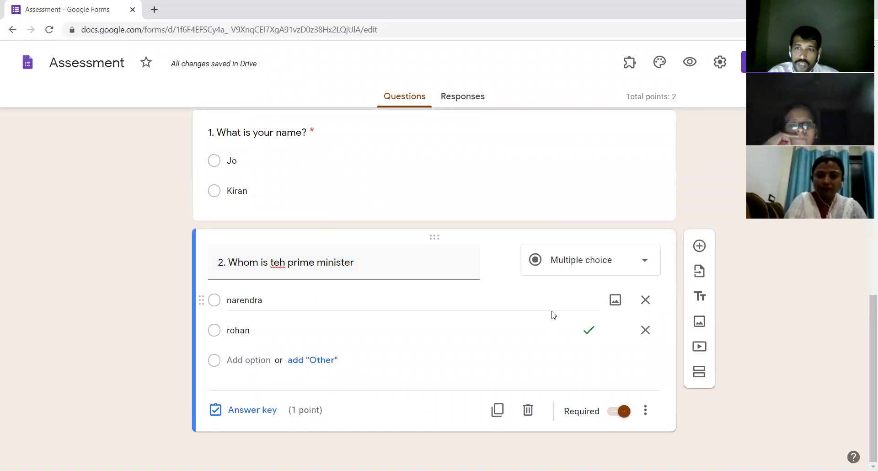
# Duplicate question 2 and change the copy's question text to "3. How is your life?"
pyautogui.click(497, 410)
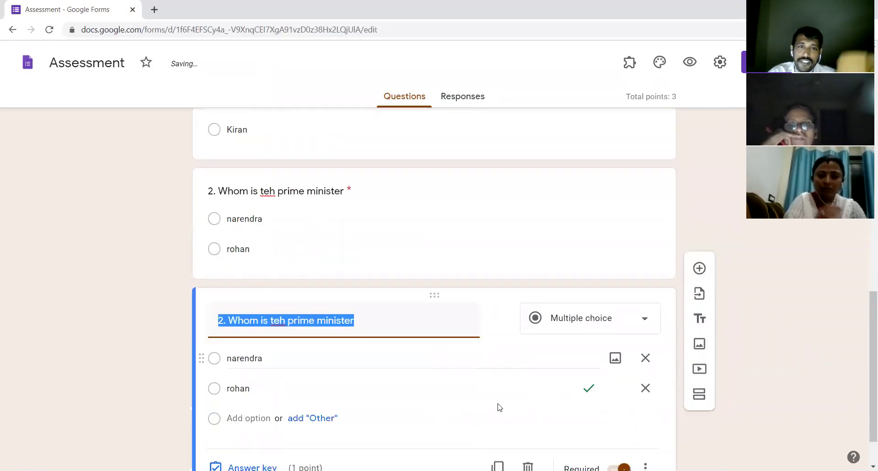
pyautogui.click(232, 267)
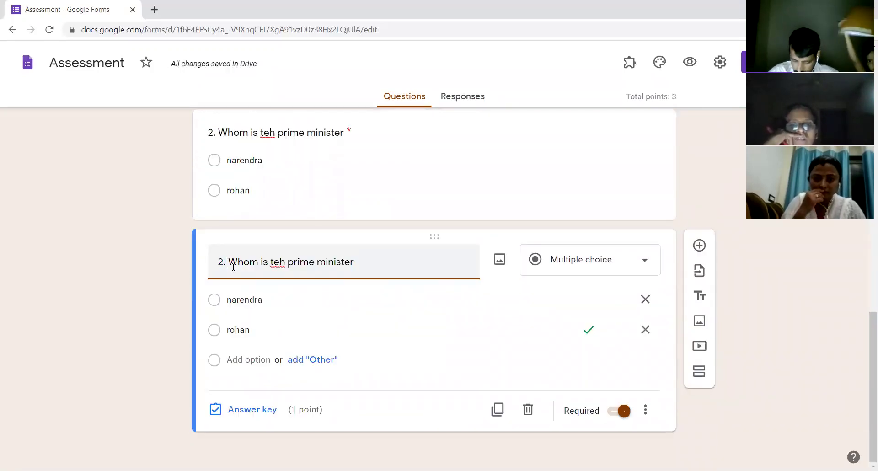
pyautogui.press('BackSpace')
pyautogui.press('BackSpace')
pyautogui.write('3. ')
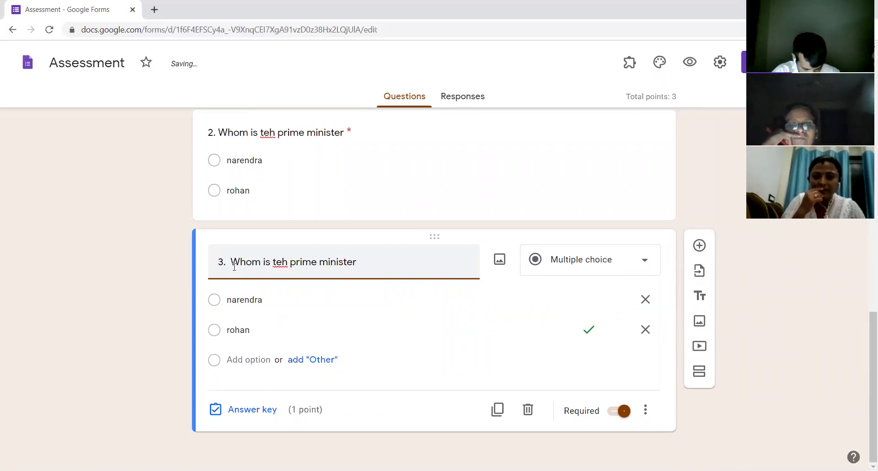
pyautogui.write('How  ')
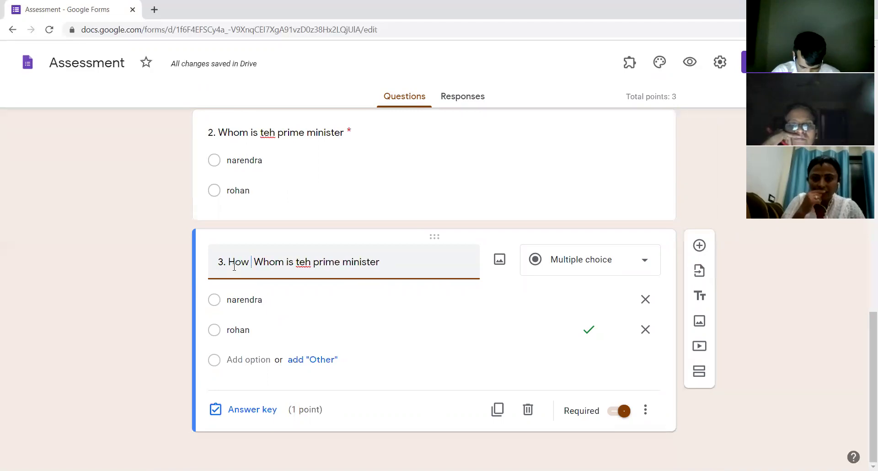
pyautogui.write('is you')
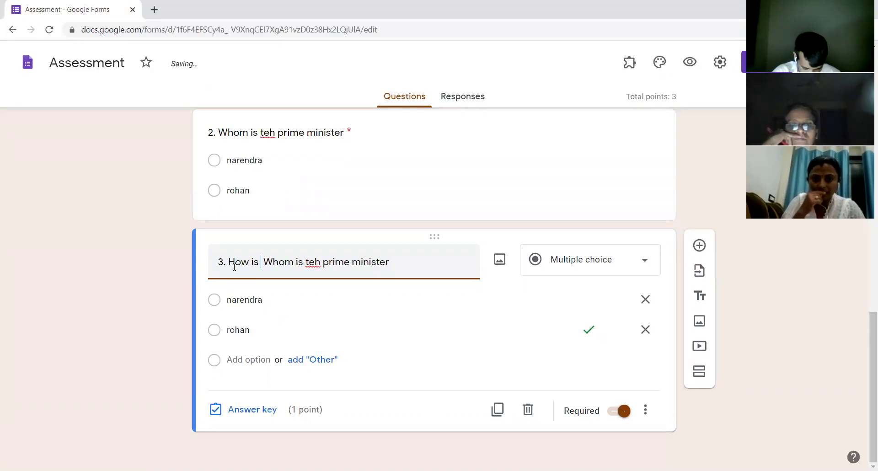
pyautogui.write('r life')
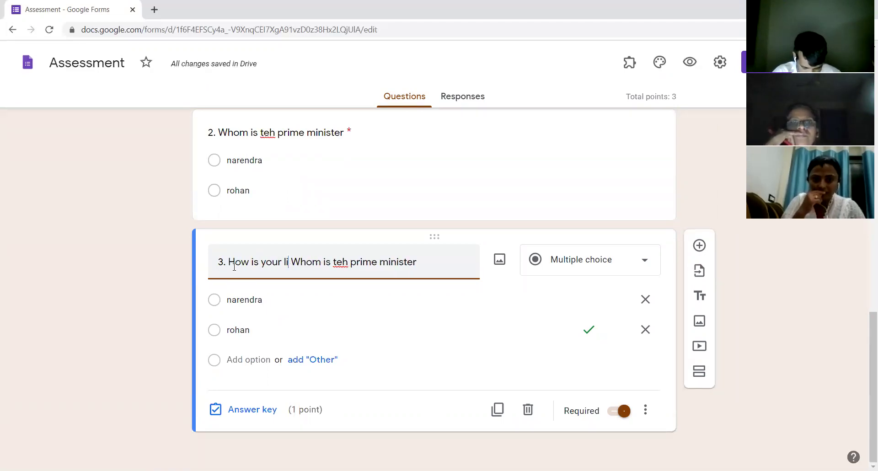
pyautogui.write('?')
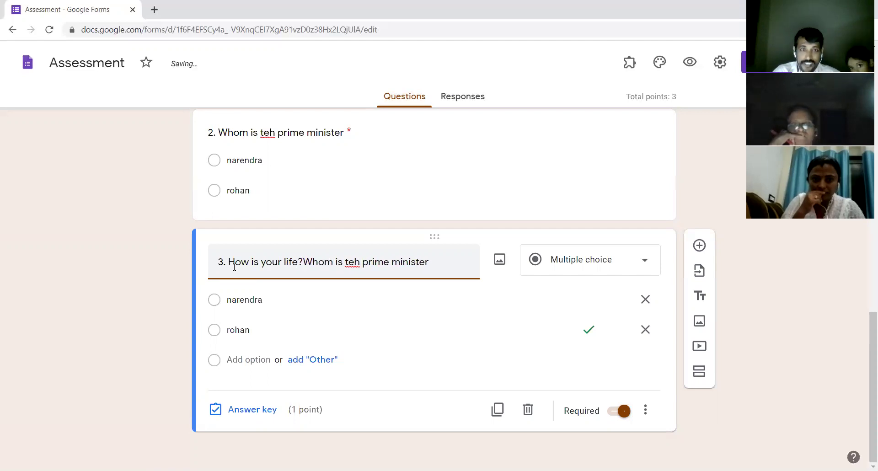
pyautogui.press('Delete')
pyautogui.press('Delete')
pyautogui.press('Delete')
pyautogui.press('Delete')
pyautogui.press('Delete')
pyautogui.press('Delete')
pyautogui.press('Delete')
pyautogui.press('Delete')
pyautogui.press('Delete')
pyautogui.press('Delete')
pyautogui.press('Delete')
pyautogui.press('Delete')
pyautogui.press('Delete')
pyautogui.press('Delete')
pyautogui.press('Delete')
pyautogui.press('Delete')
pyautogui.press('Delete')
pyautogui.press('Delete')
pyautogui.press('Delete')
pyautogui.press('Delete')
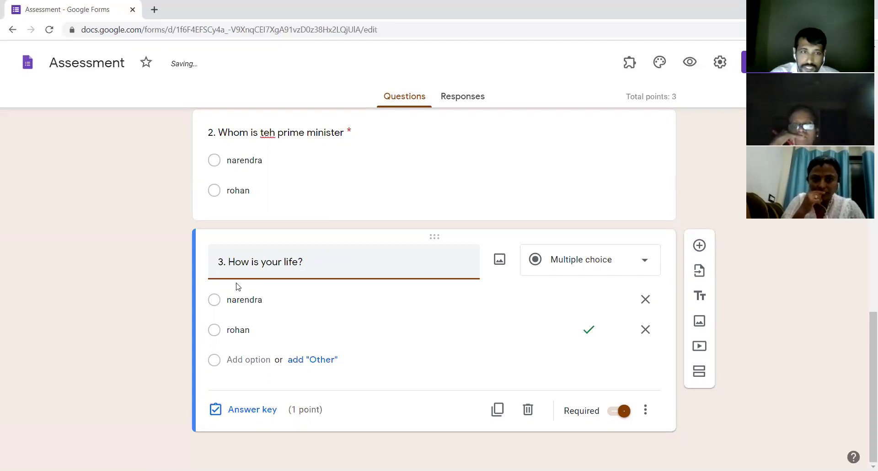
# Replace the two answer options of question 3 with "Good" and "Bad"
pyautogui.doubleClick(247, 298)
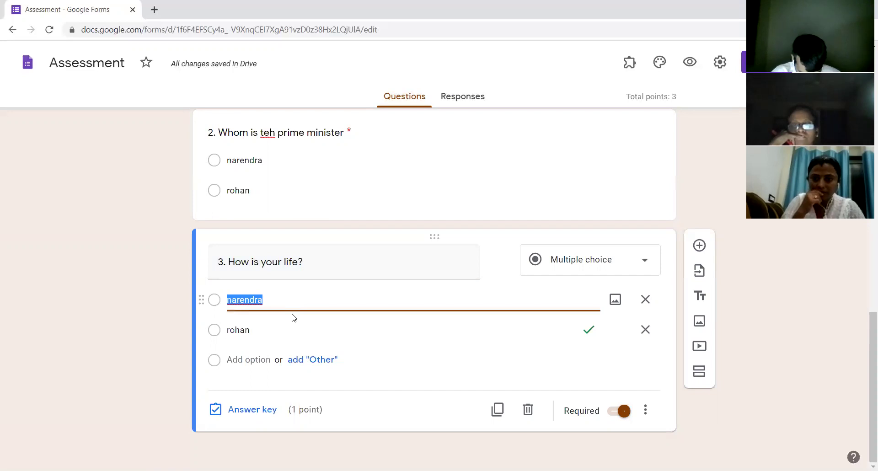
pyautogui.write('Good')
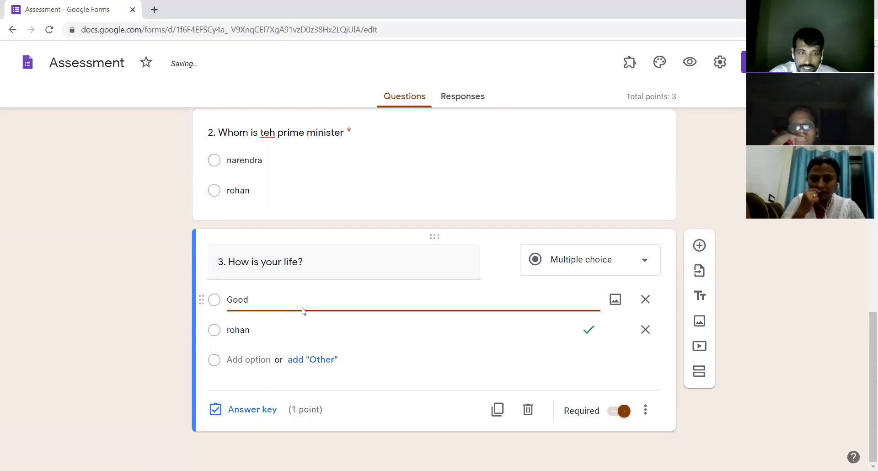
pyautogui.doubleClick(264, 327)
pyautogui.write('Bad')
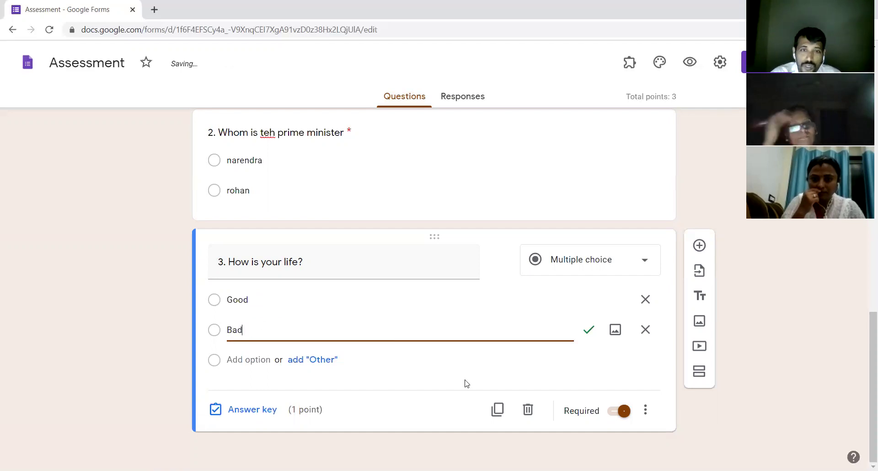
# Duplicate question 3 twice and renumber the first copy as 4
pyautogui.click(502, 410)
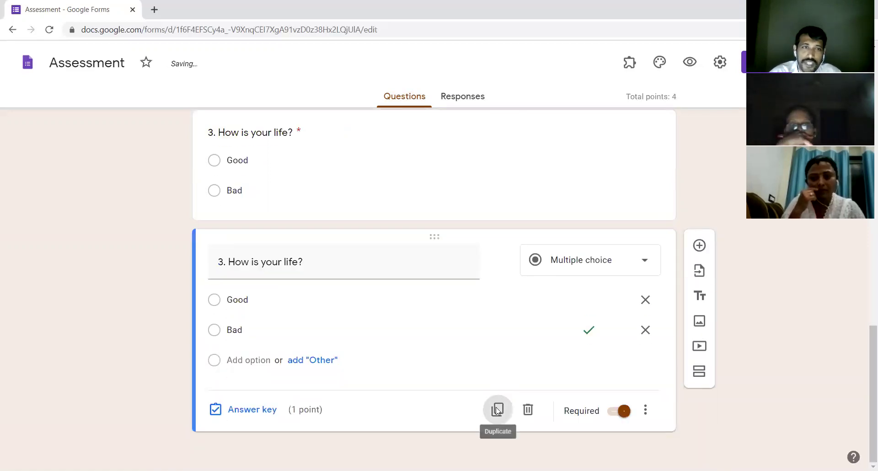
pyautogui.click(497, 410)
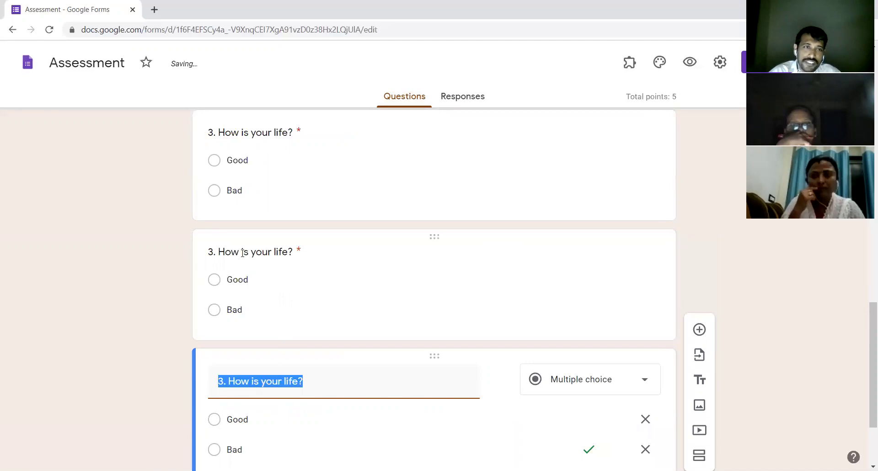
pyautogui.click(217, 257)
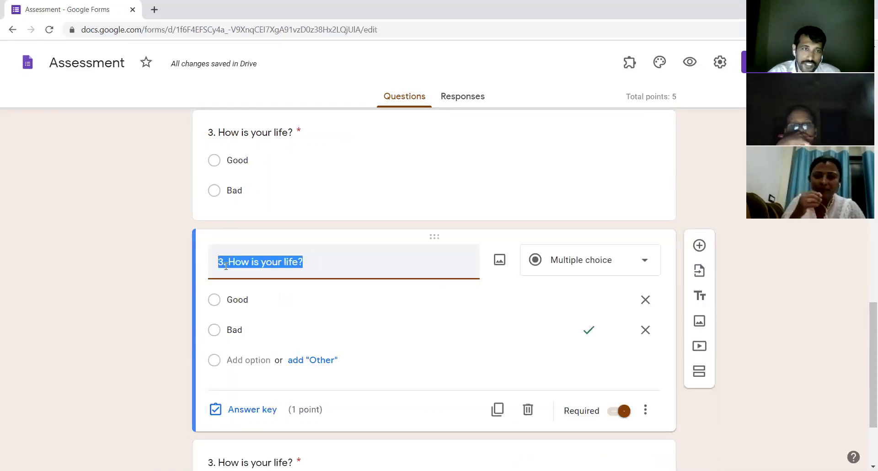
pyautogui.press('Left')
pyautogui.press('Delete')
pyautogui.write('4')
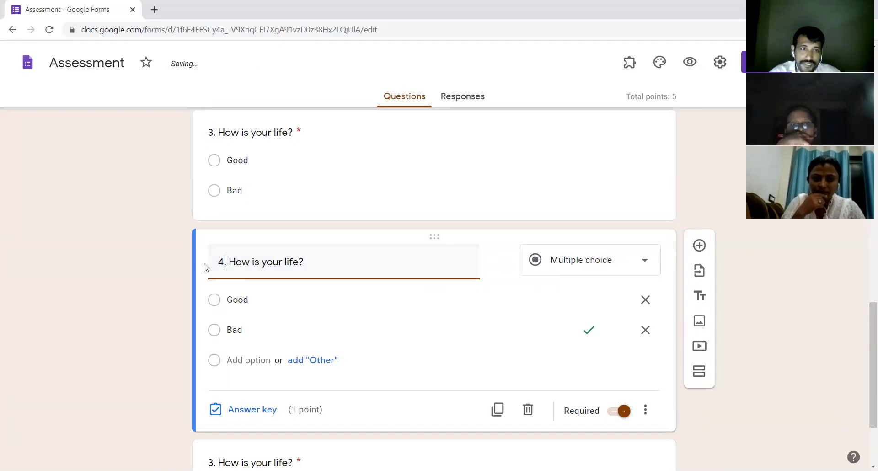
# Renumber the last copy of "How is your life?" as question 5
pyautogui.scroll(-3, 257, 338)
pyautogui.click(245, 341)
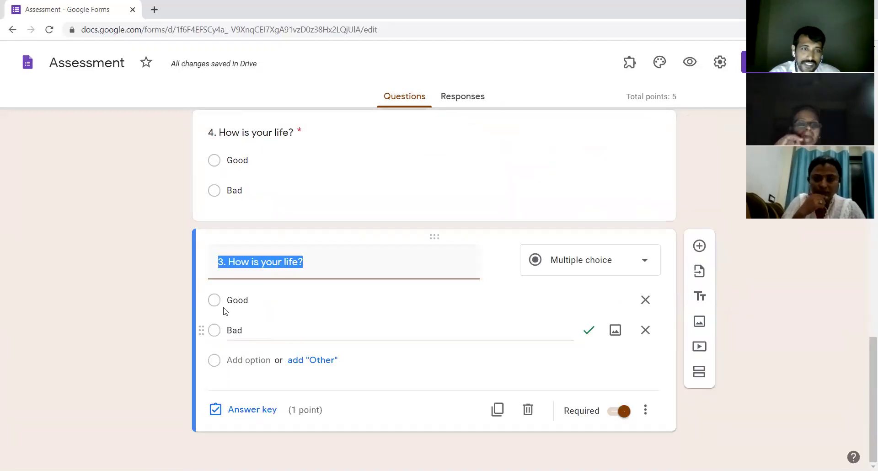
pyautogui.click(219, 260)
pyautogui.write('5')
pyautogui.press('Delete')
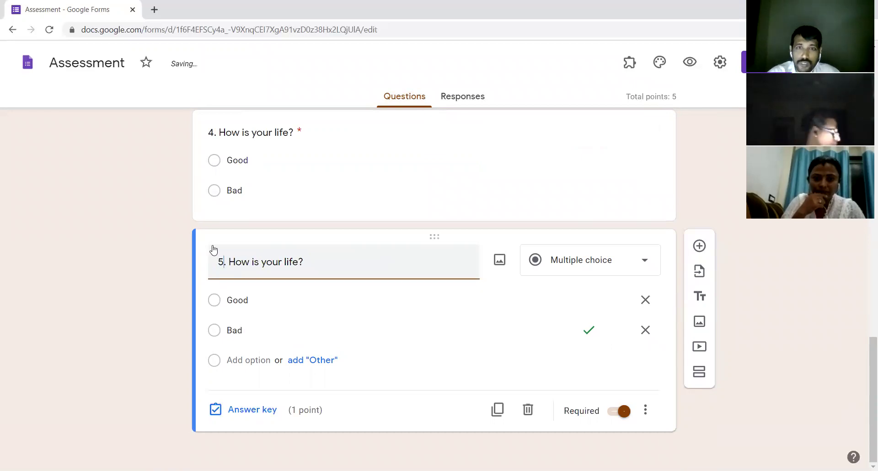
# Look through the form's presentation and quiz settings, and turn on Collect email addresses in the general settings
pyautogui.scroll(20, 354, 335)
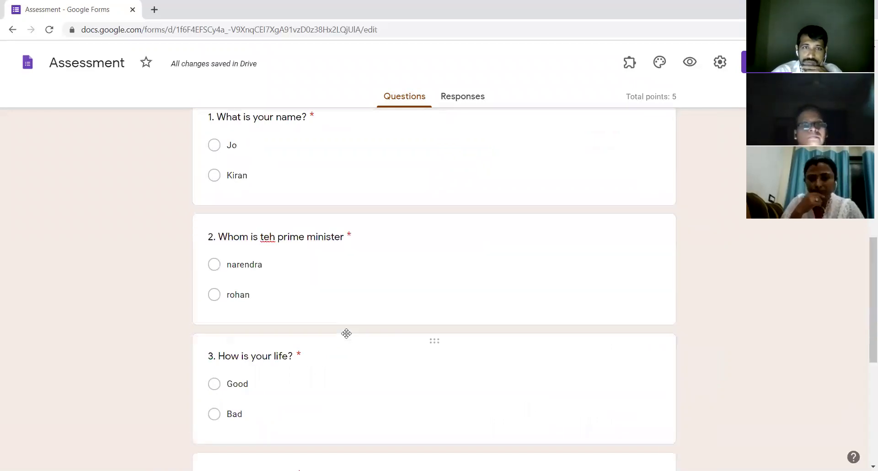
pyautogui.scroll(-7, 385, 242)
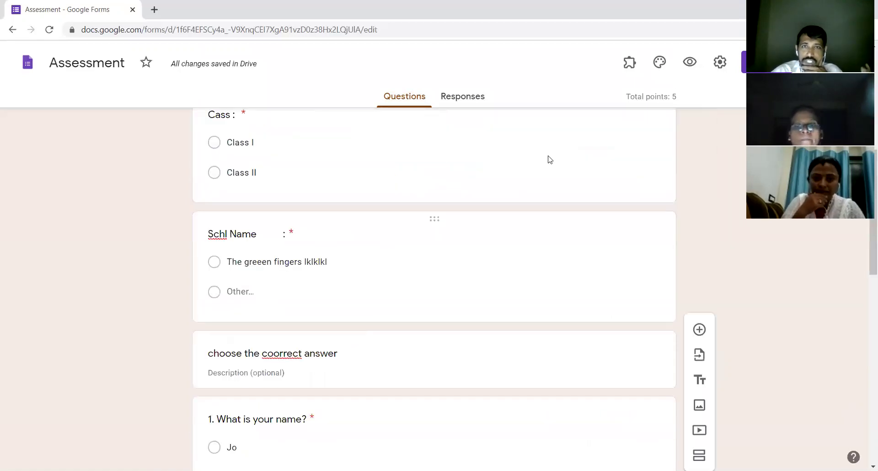
pyautogui.click(719, 66)
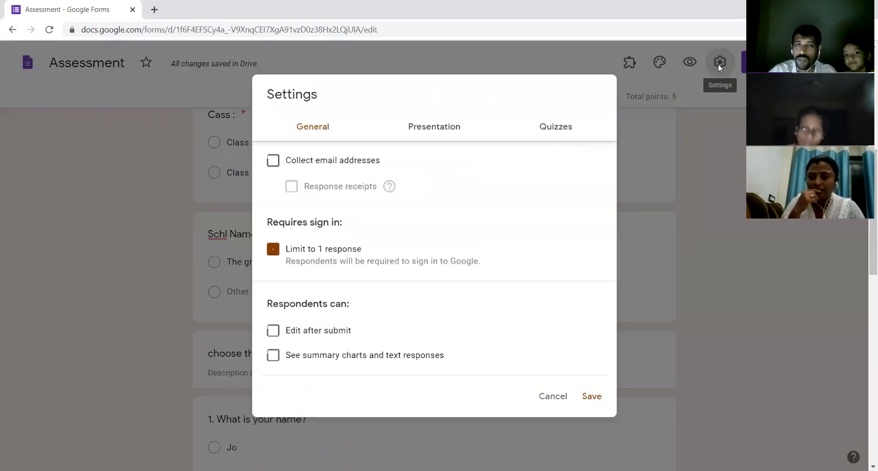
pyautogui.click(425, 126)
pyautogui.click(565, 130)
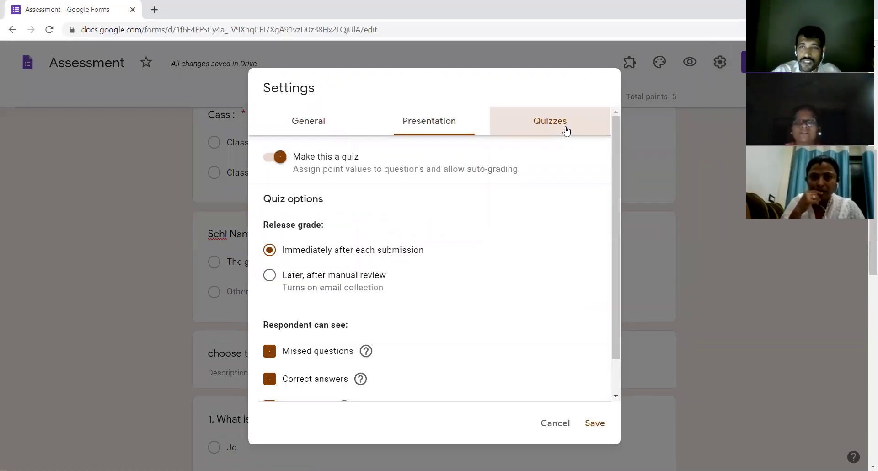
pyautogui.click(319, 124)
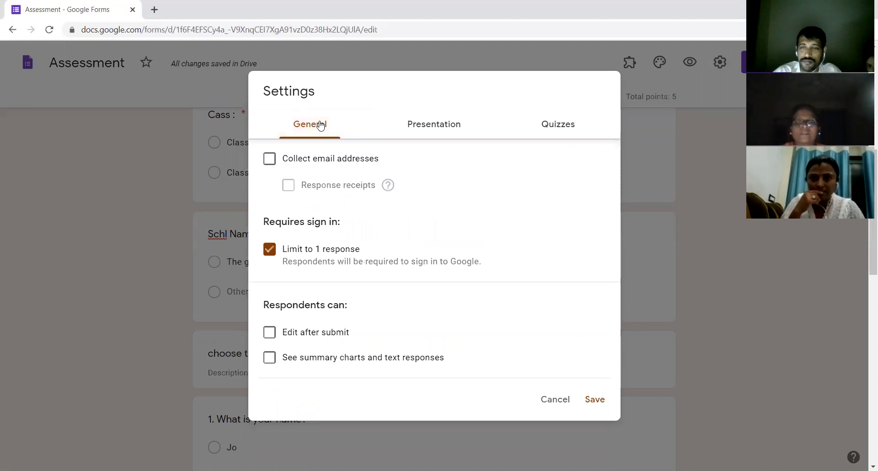
pyautogui.click(269, 160)
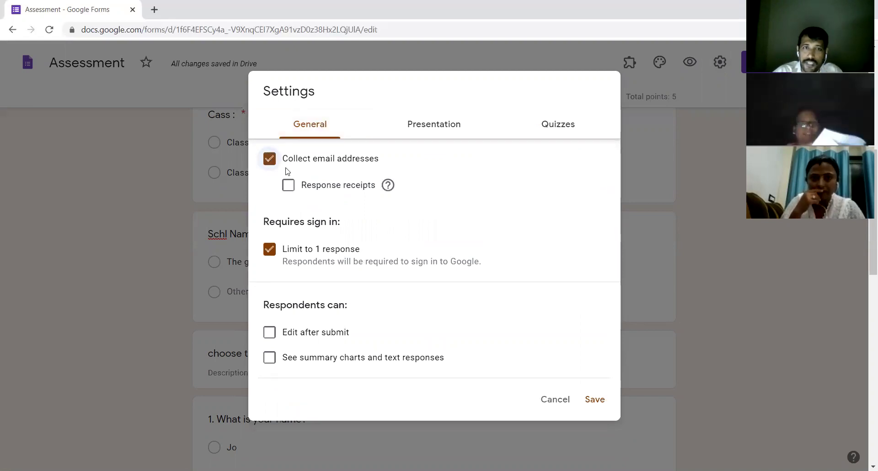
# Turn on Response receipts, switch Limit to 1 response off and back on, and save the settings
pyautogui.click(288, 185)
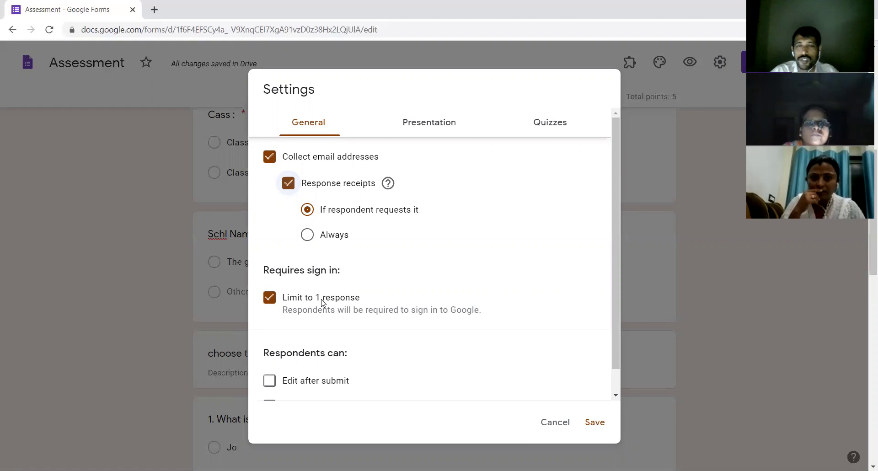
pyautogui.click(276, 298)
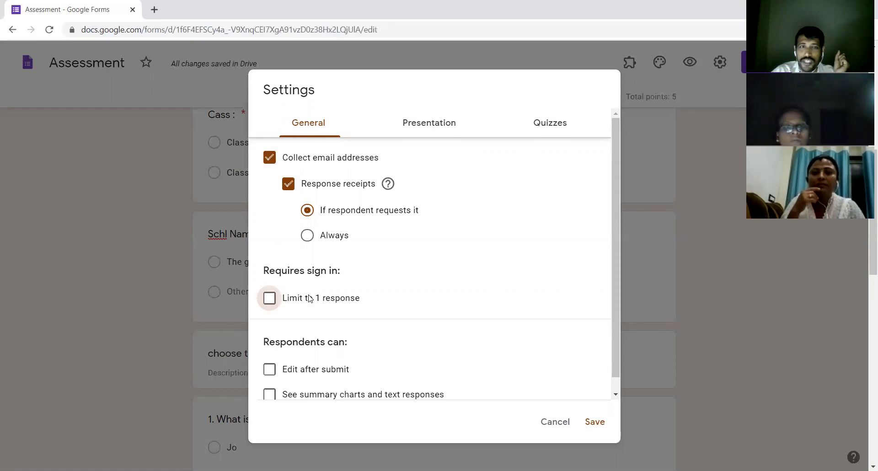
pyautogui.click(272, 302)
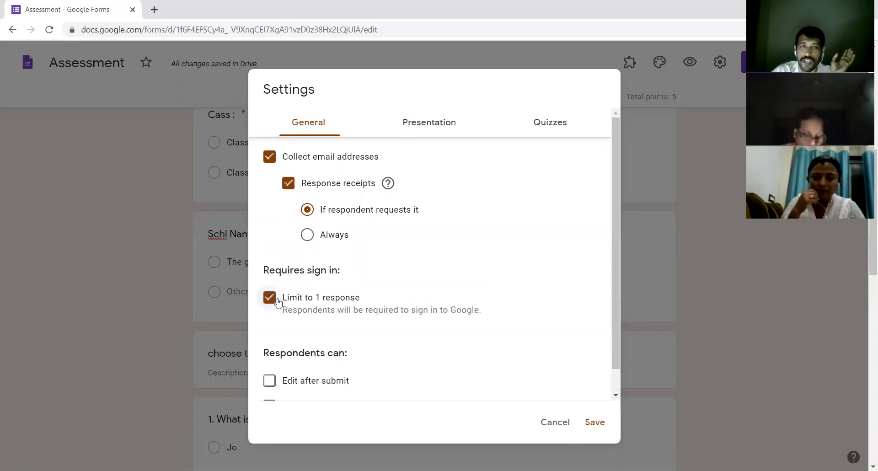
pyautogui.scroll(-5, 298, 306)
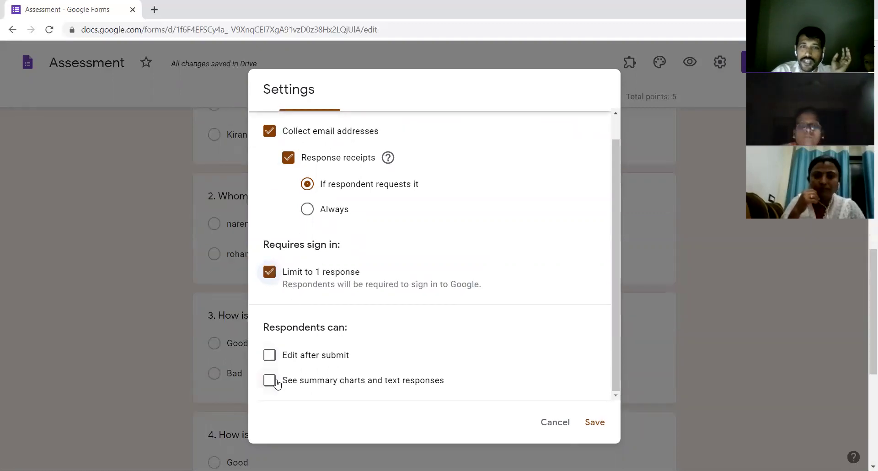
pyautogui.scroll(2, 311, 268)
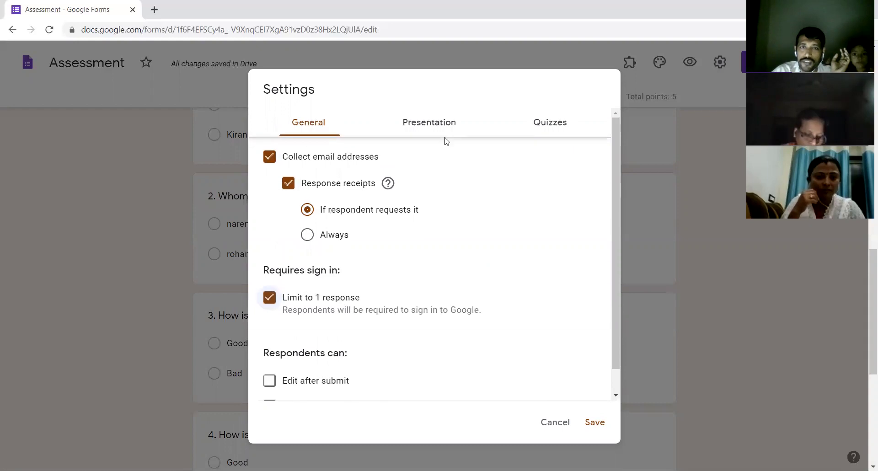
pyautogui.click(595, 422)
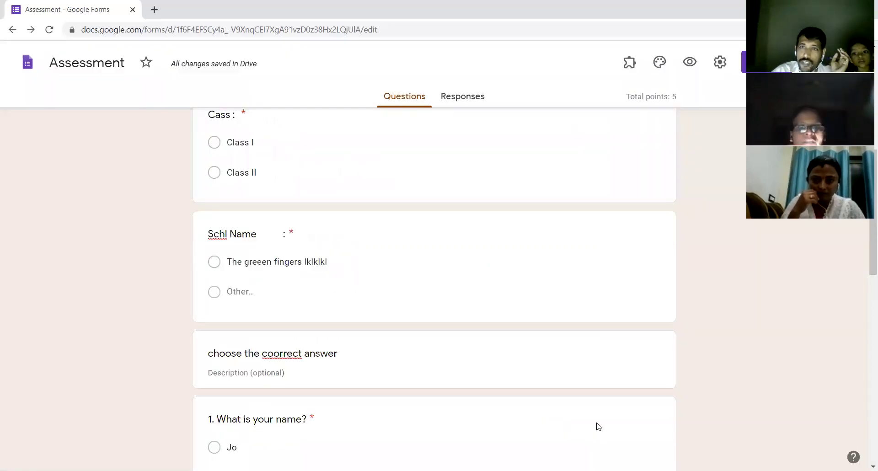
# Review the form's general, presentation and quiz settings, including the grade release and respondent visibility options, and save them
pyautogui.click(721, 62)
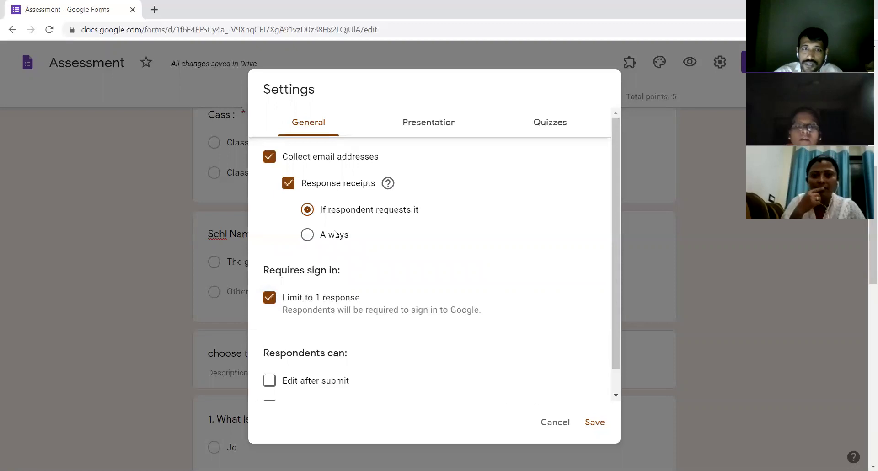
pyautogui.click(443, 129)
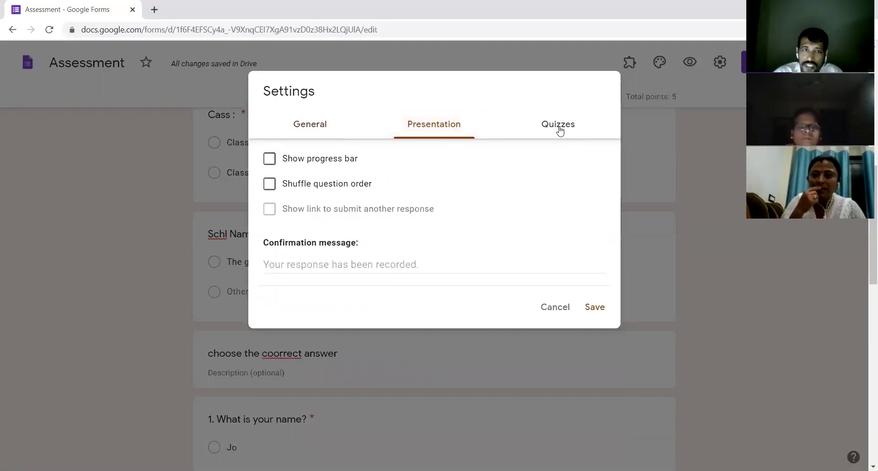
pyautogui.click(329, 133)
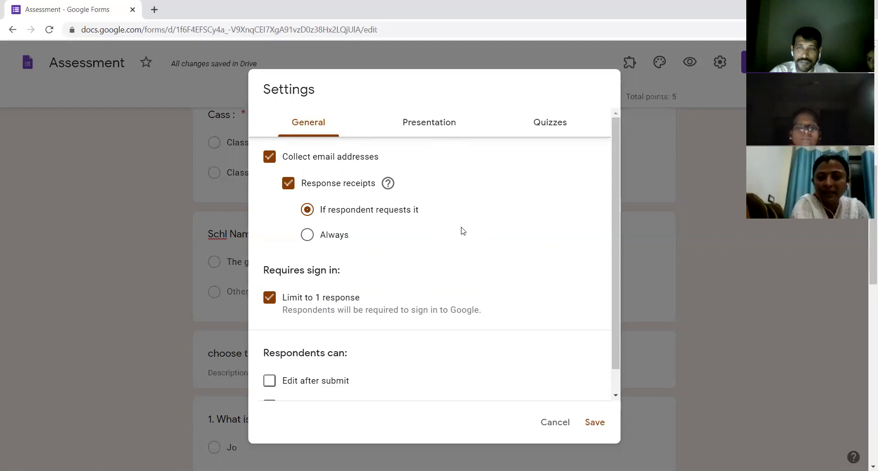
pyautogui.click(550, 129)
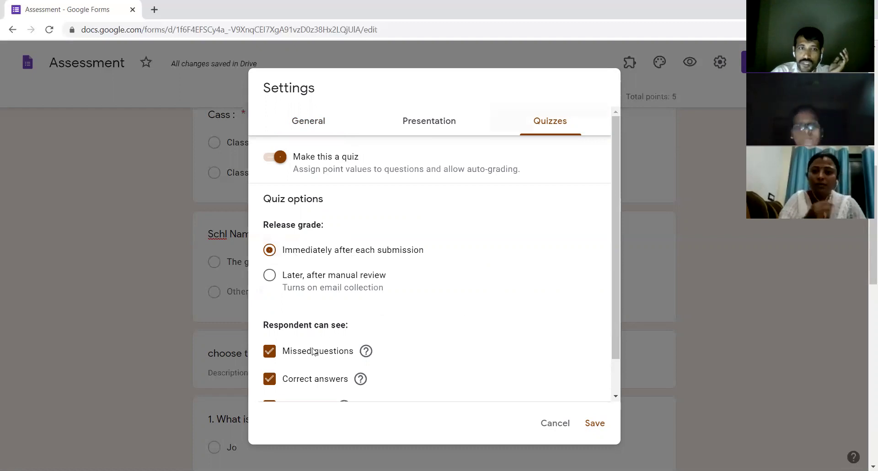
pyautogui.scroll(-2, 314, 351)
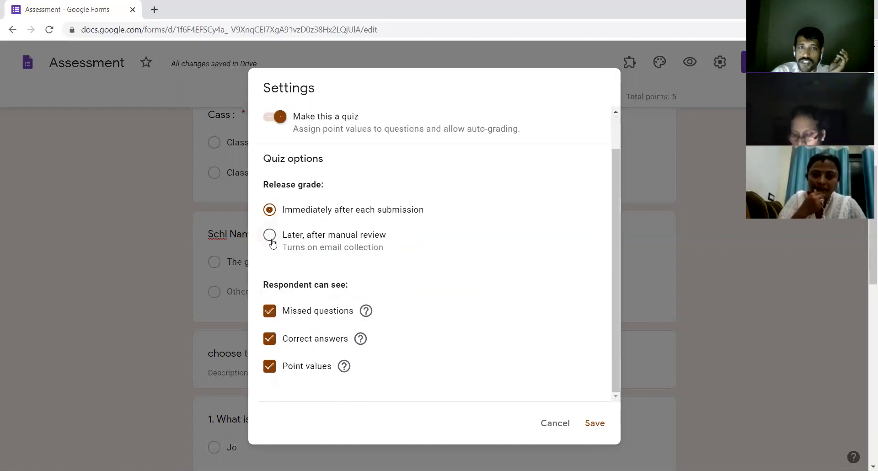
pyautogui.click(595, 423)
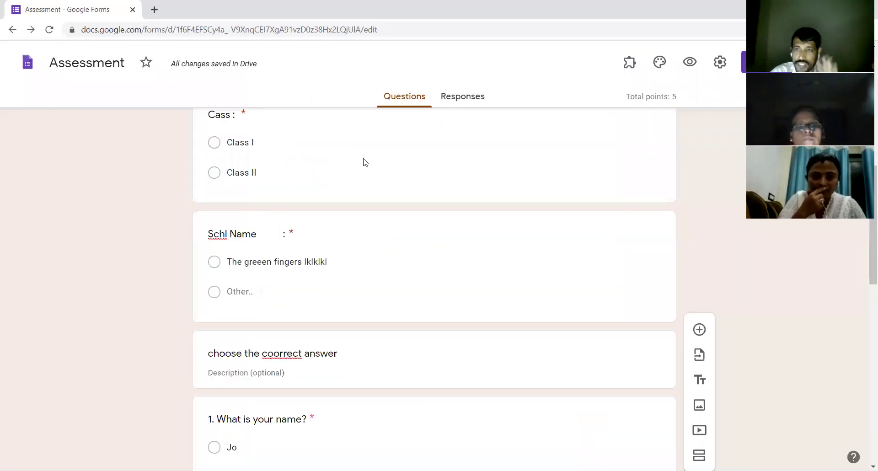
# Look over the form from the title and email address field through to question 5
pyautogui.scroll(6, 518, 154)
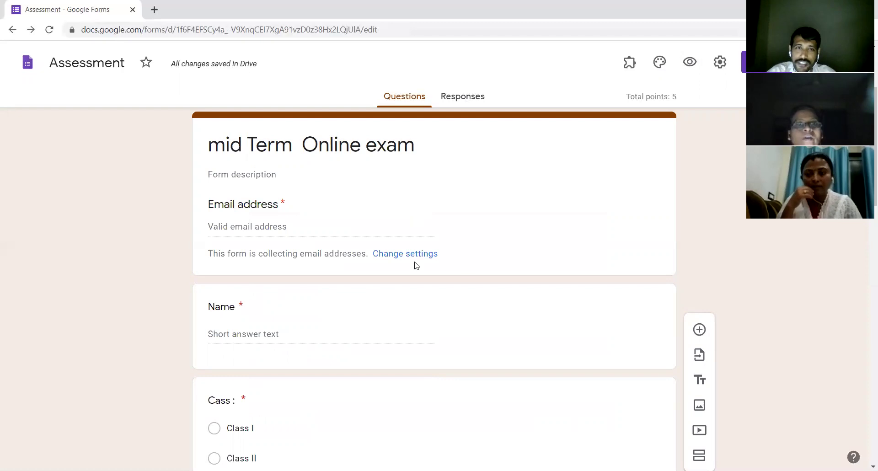
pyautogui.scroll(-10, 379, 232)
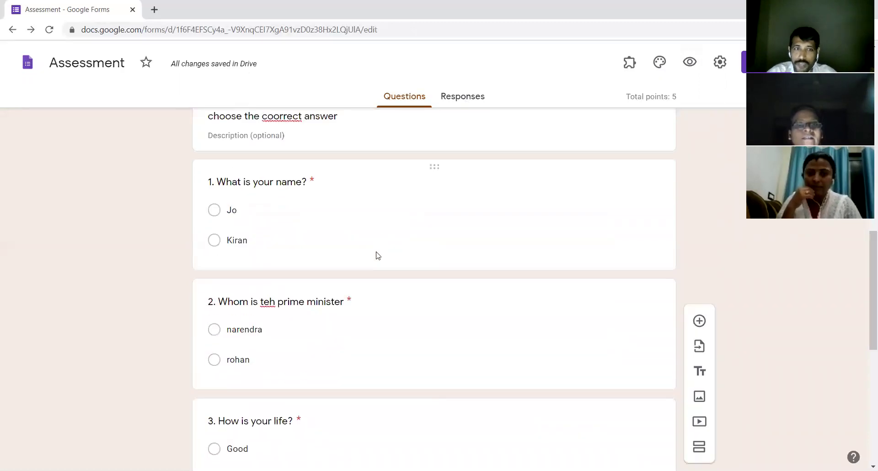
pyautogui.scroll(-8, 378, 255)
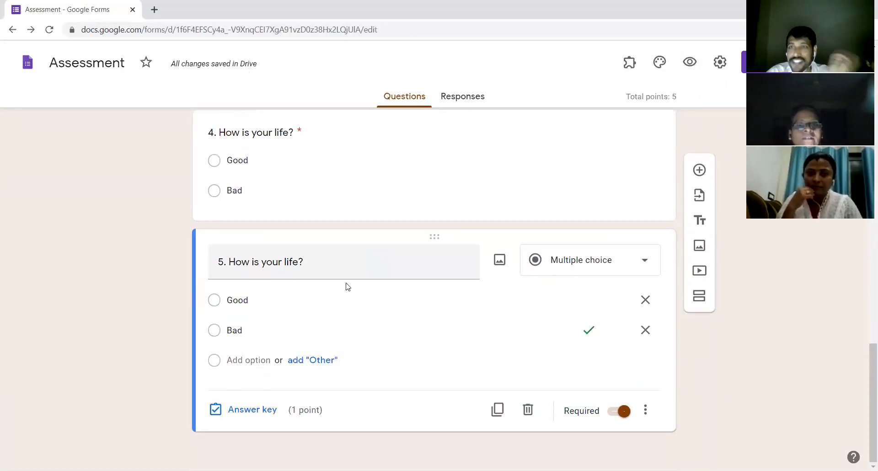
pyautogui.scroll(3, 326, 249)
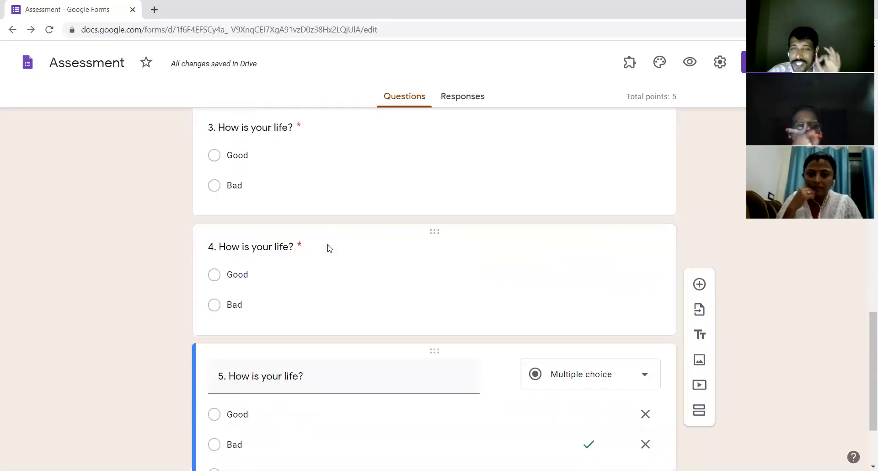
pyautogui.scroll(1, 334, 245)
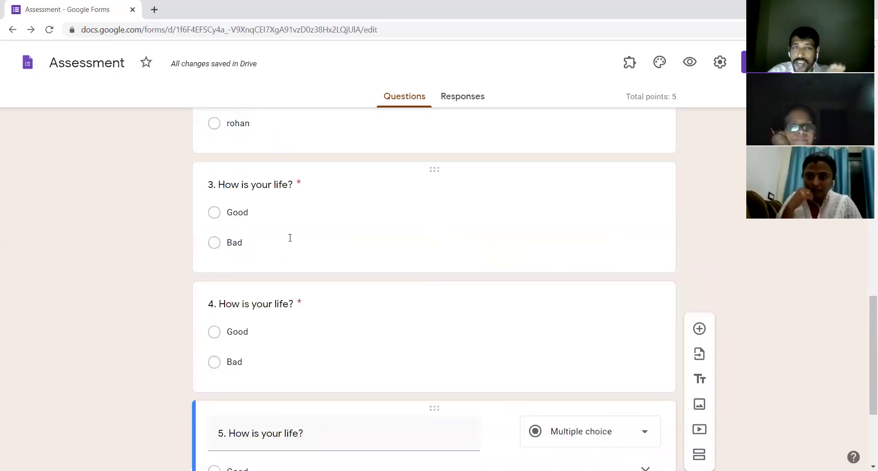
# Make the first option the only correct answer to question 1 and delete its feedback for incorrect answers
pyautogui.scroll(5, 290, 237)
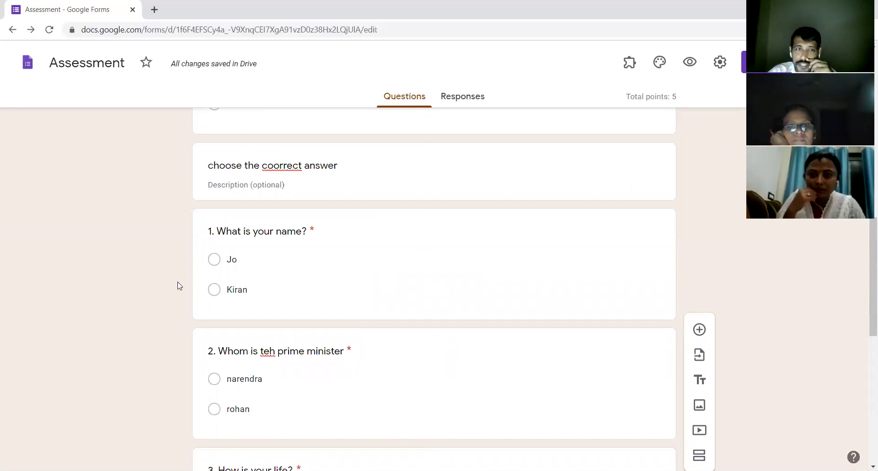
pyautogui.click(300, 275)
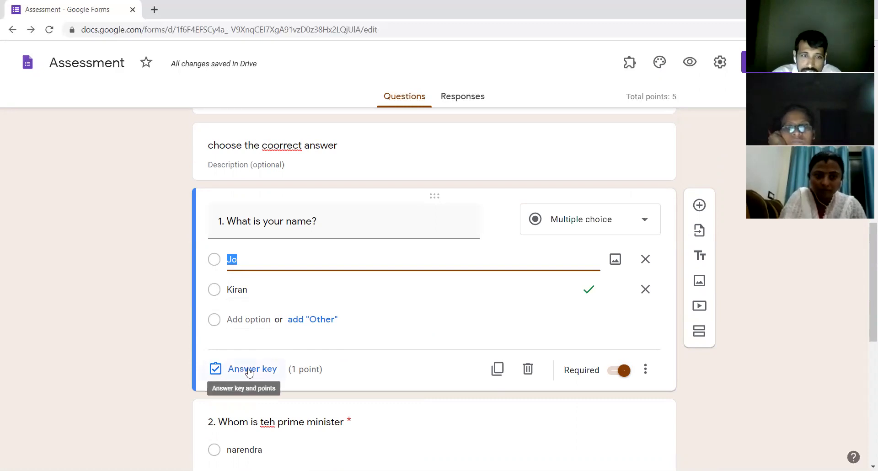
pyautogui.click(249, 370)
pyautogui.click(225, 292)
pyautogui.click(220, 319)
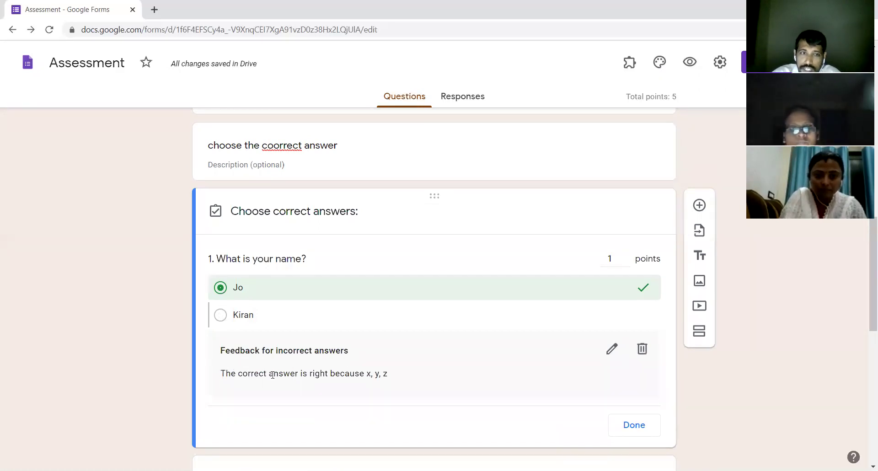
pyautogui.click(642, 350)
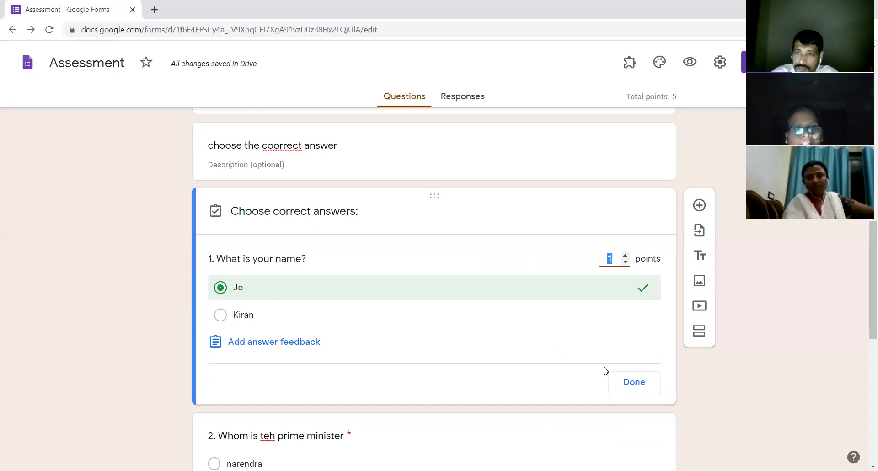
pyautogui.click(638, 384)
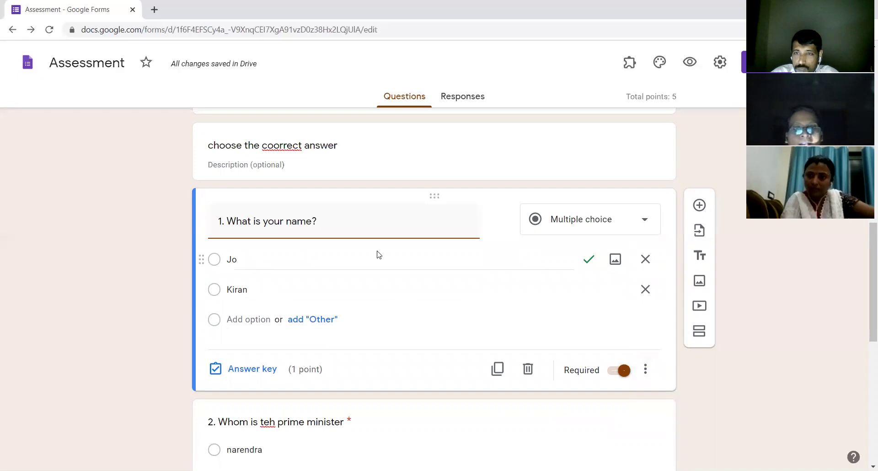
# Make "narendra" the only correct answer to question 2 and delete its feedback for incorrect answers
pyautogui.scroll(-4, 347, 292)
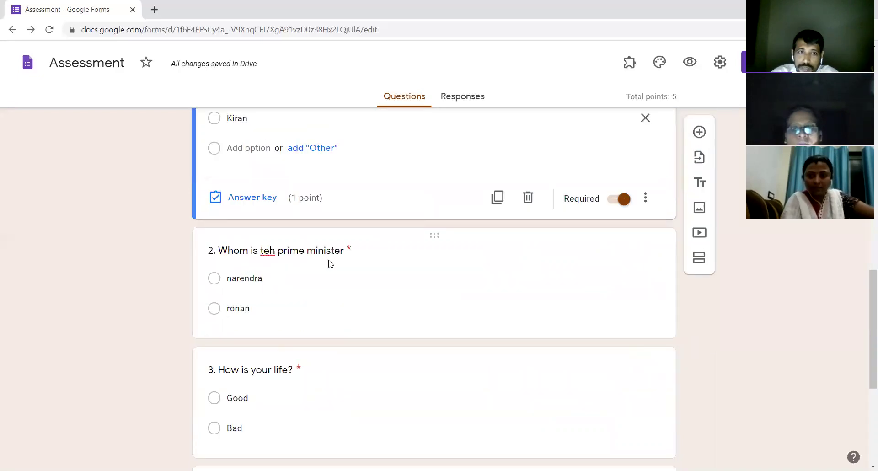
pyautogui.click(296, 298)
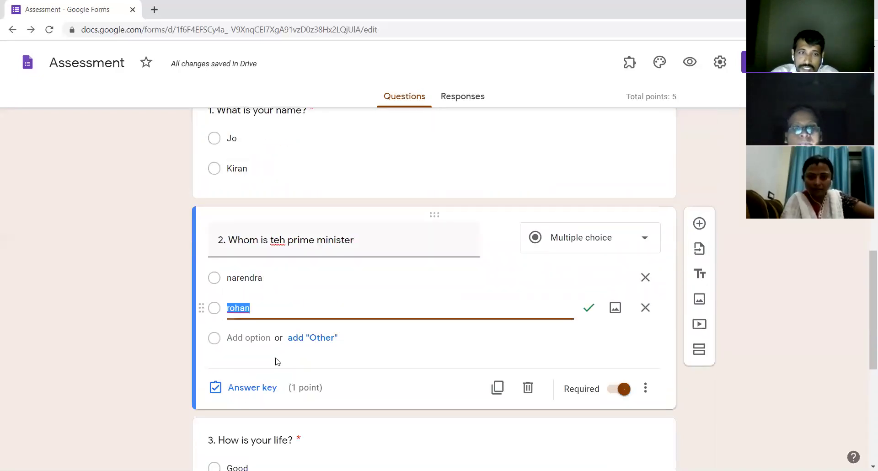
pyautogui.scroll(-1, 274, 358)
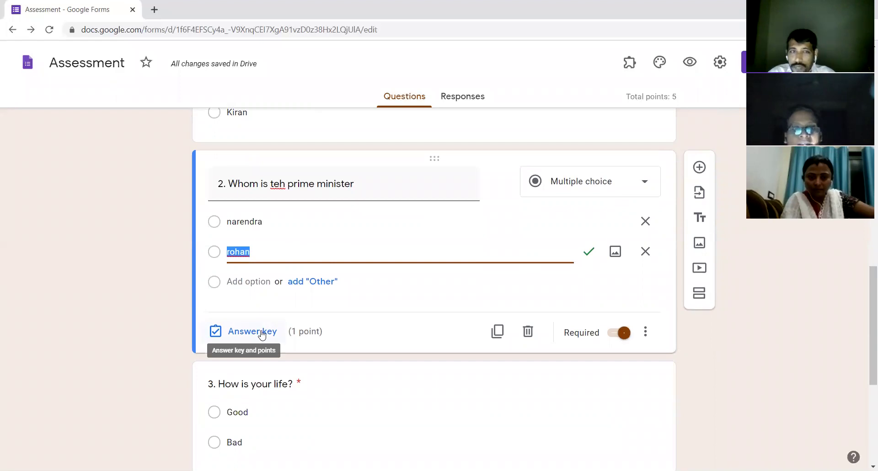
pyautogui.click(249, 337)
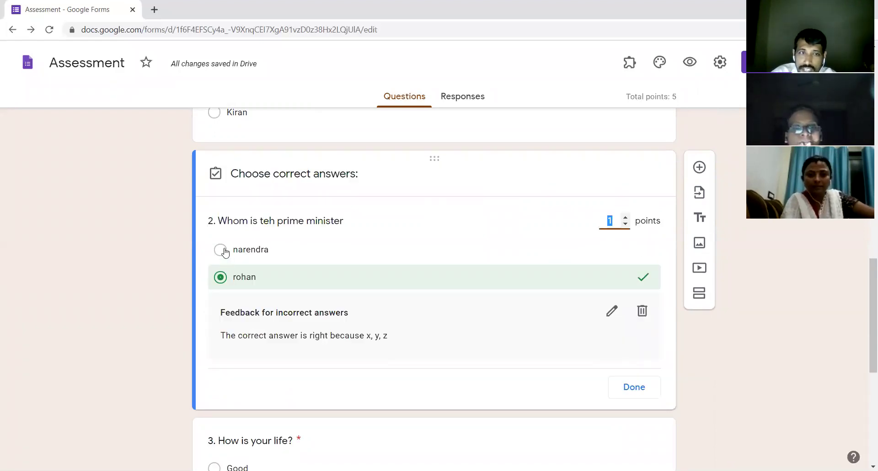
pyautogui.click(221, 250)
pyautogui.click(221, 278)
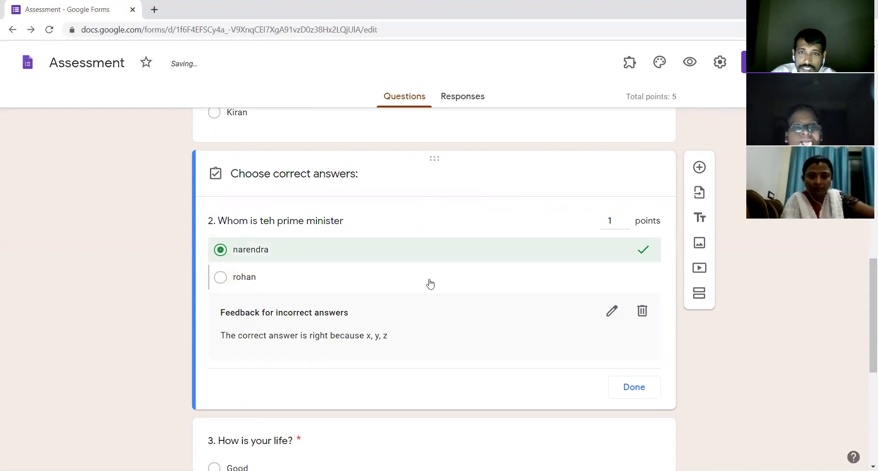
pyautogui.click(643, 311)
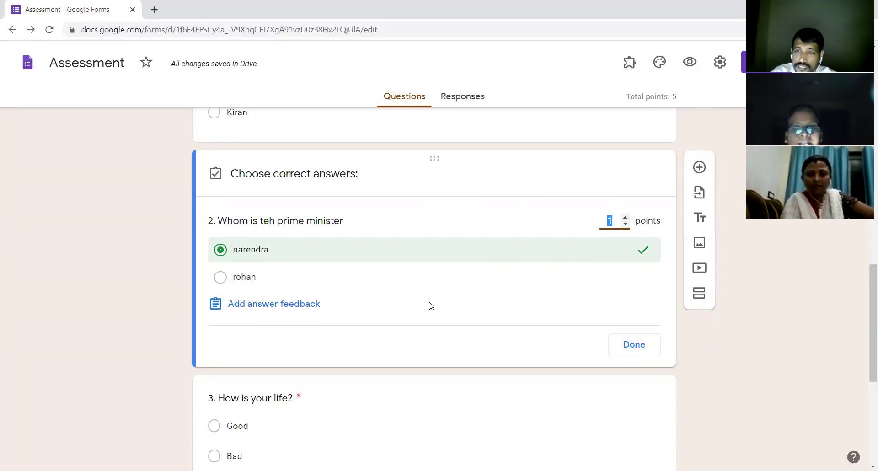
pyautogui.click(634, 344)
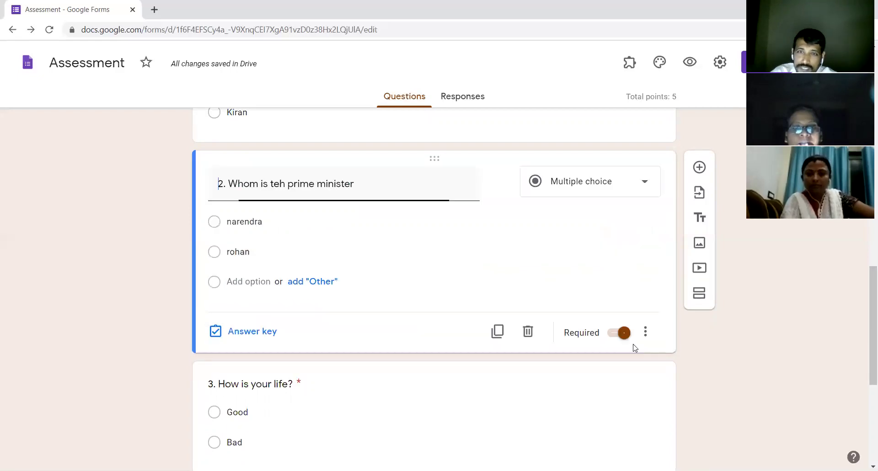
# Make "Good" the only correct answer to question 3 and delete its feedback for incorrect answers
pyautogui.scroll(-1, 316, 319)
pyautogui.scroll(-3, 325, 268)
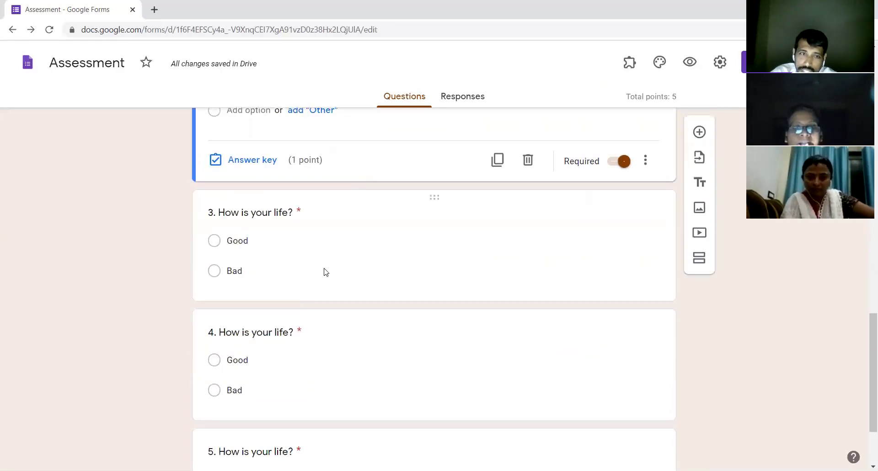
pyautogui.click(325, 271)
pyautogui.click(267, 279)
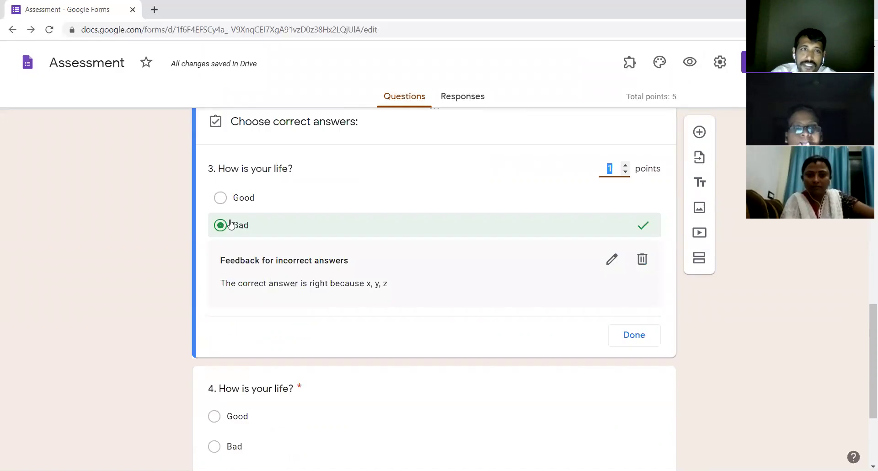
pyautogui.click(221, 198)
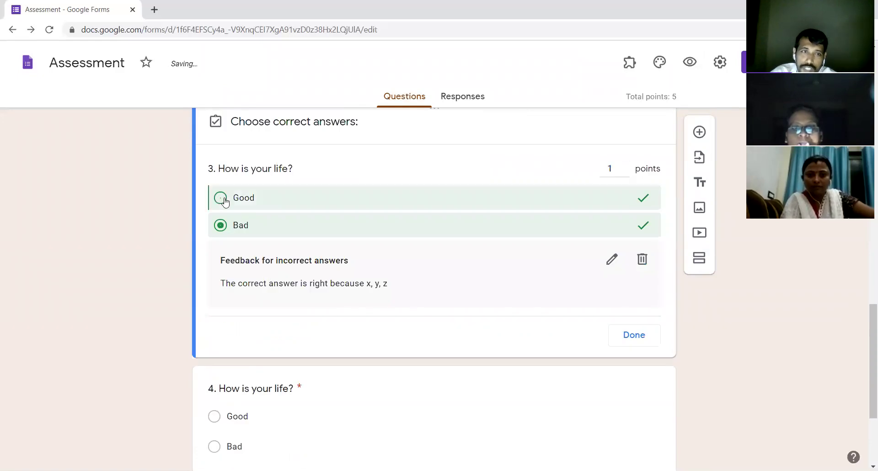
pyautogui.click(223, 226)
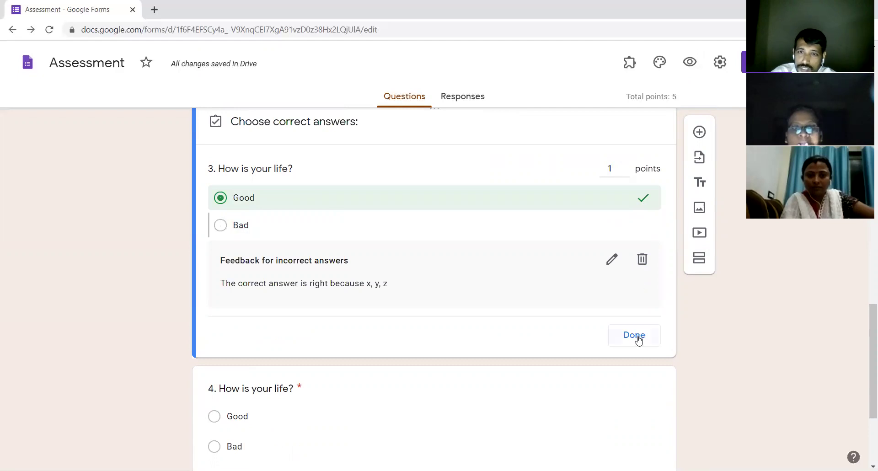
pyautogui.click(642, 259)
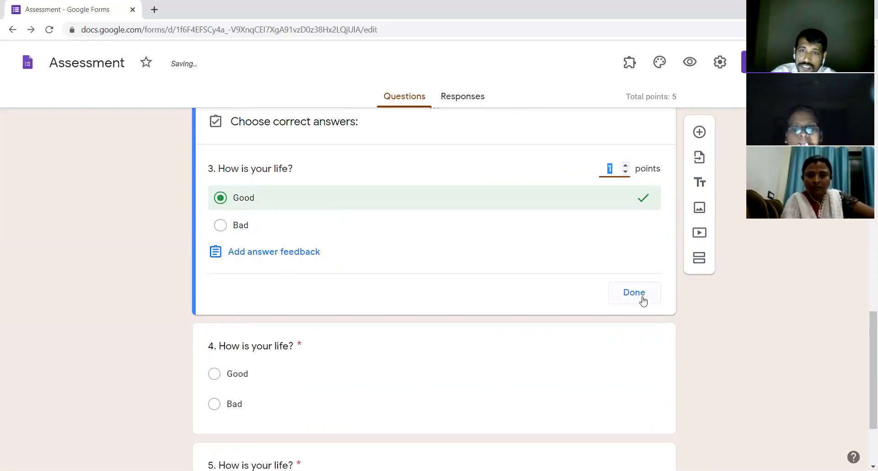
pyautogui.click(633, 292)
# Make "Good" the only correct answer to question 4 and delete its feedback for incorrect answers
pyautogui.scroll(-2, 397, 327)
pyautogui.click(230, 202)
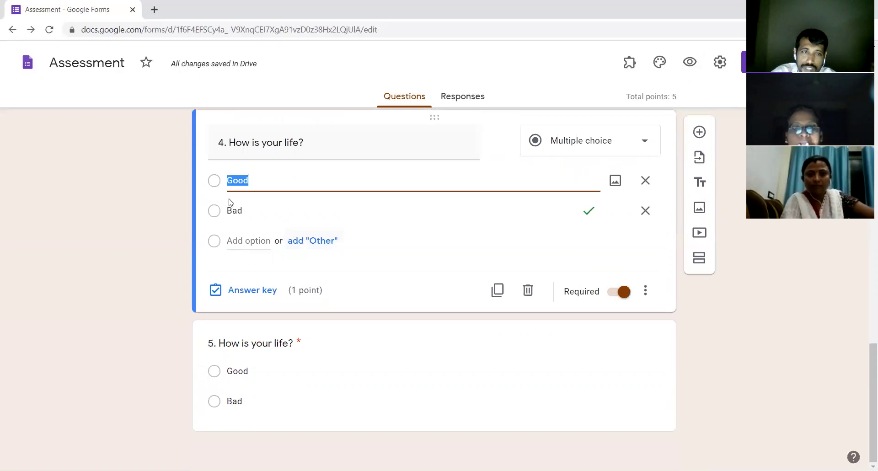
pyautogui.click(251, 291)
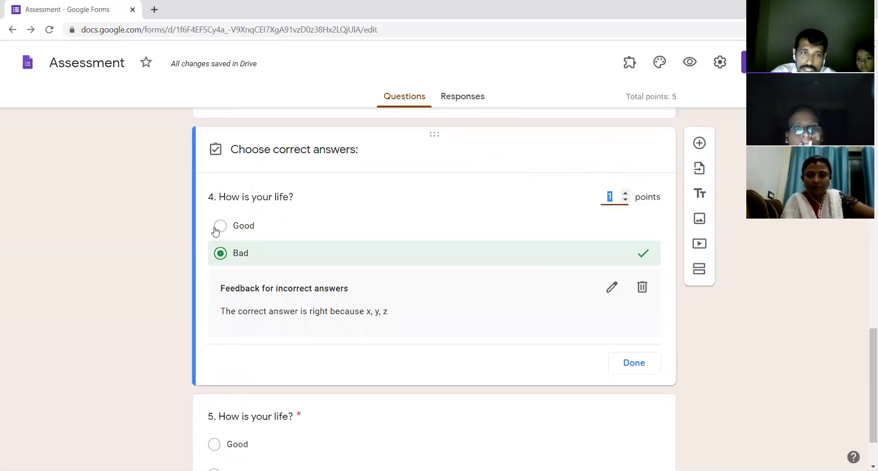
pyautogui.click(220, 226)
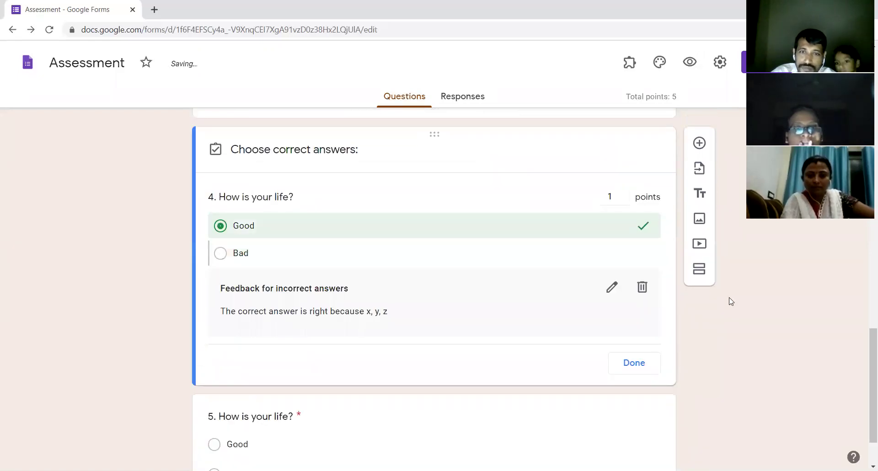
pyautogui.click(642, 288)
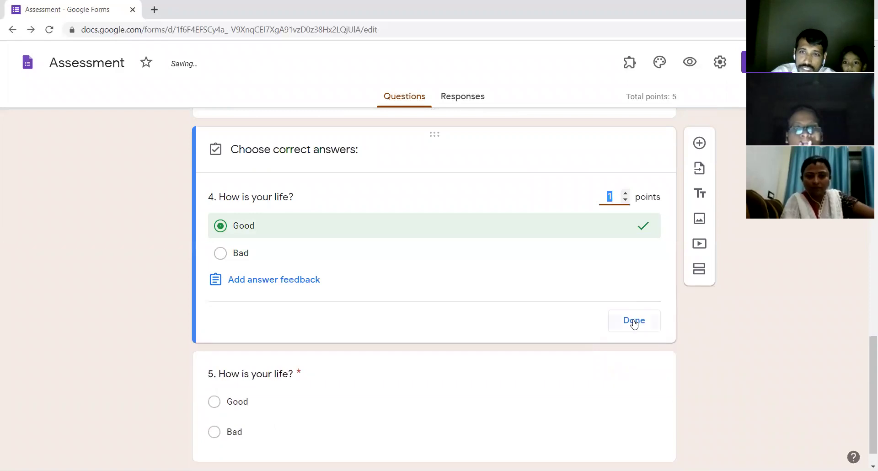
pyautogui.click(632, 318)
# Keep "Bad" as the only correct answer to question 5 and delete its feedback for incorrect answers
pyautogui.click(297, 379)
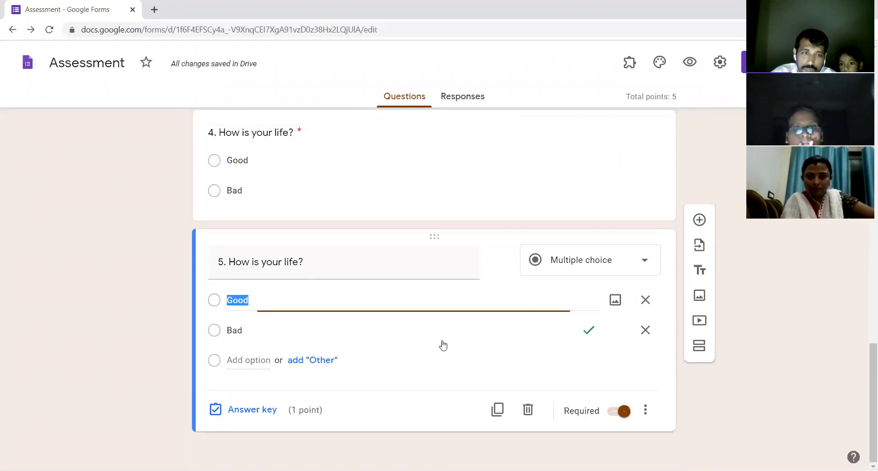
pyautogui.click(254, 409)
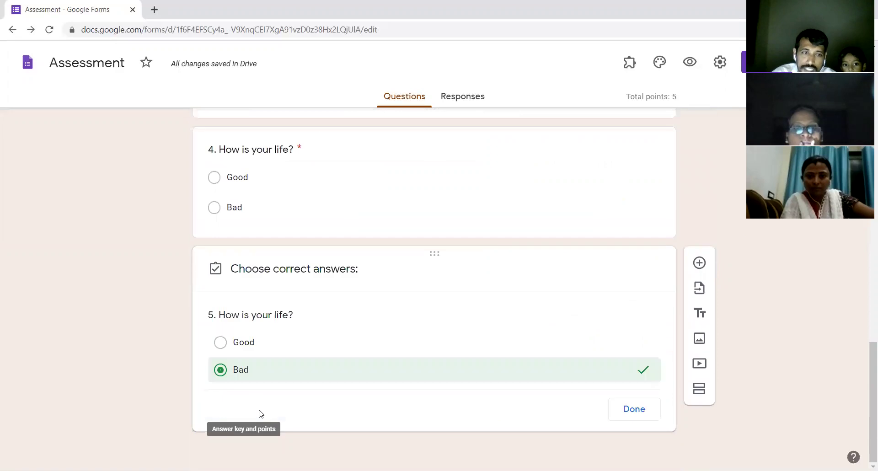
pyautogui.click(221, 329)
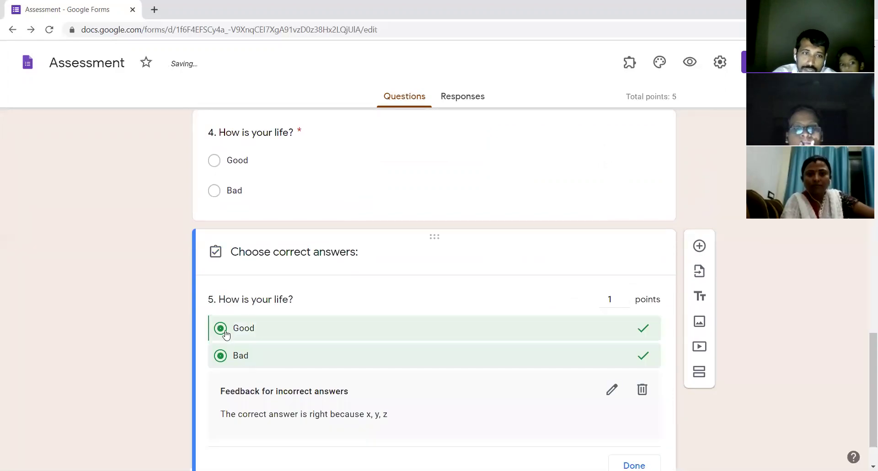
pyautogui.click(235, 357)
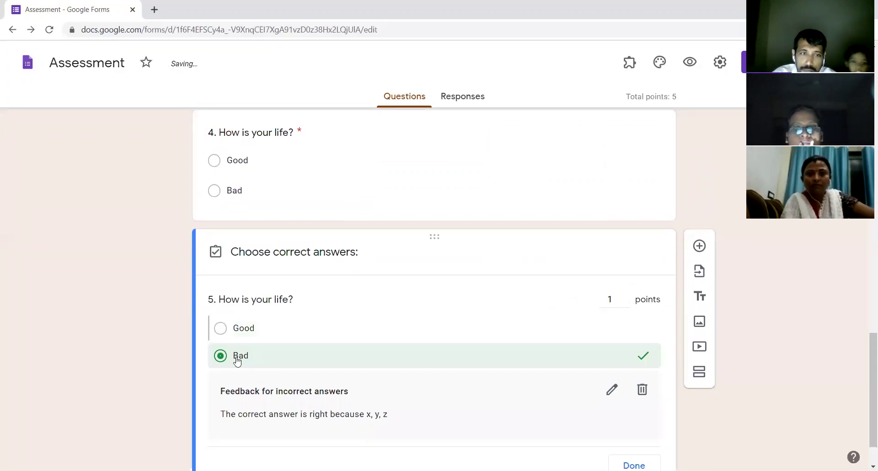
pyautogui.click(644, 390)
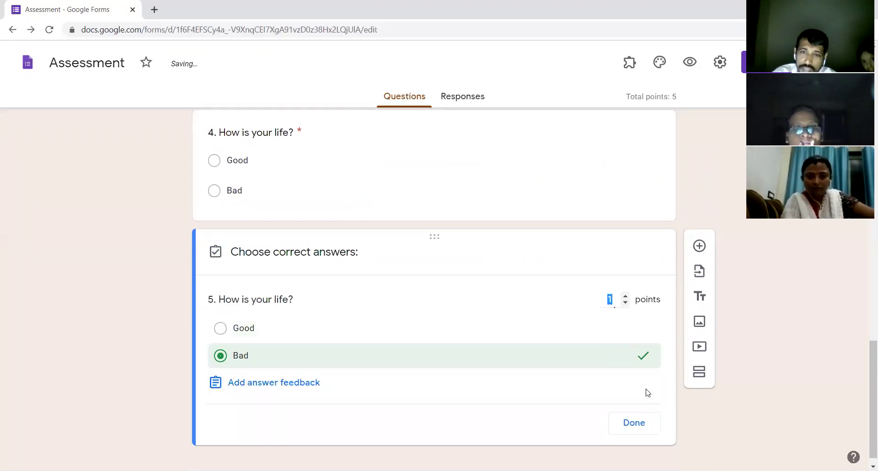
pyautogui.click(639, 423)
# Look over the form from the title and total points through the student detail fields to the multiple-choice questions
pyautogui.scroll(15, 584, 280)
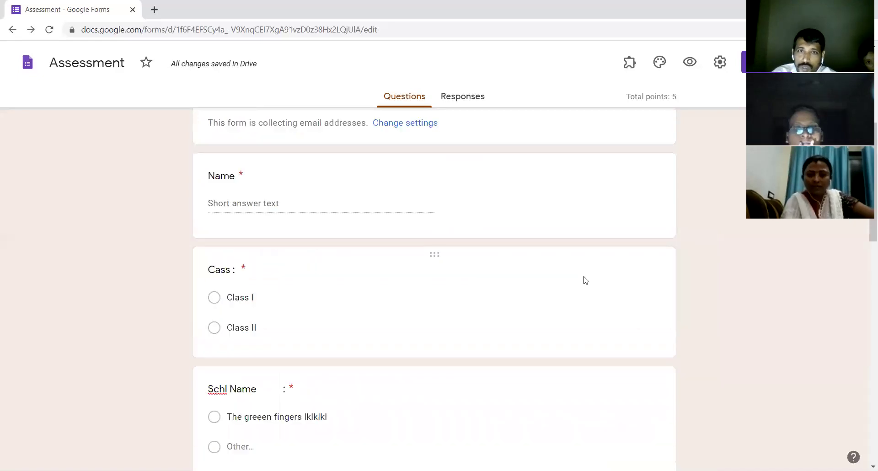
pyautogui.scroll(6, 585, 280)
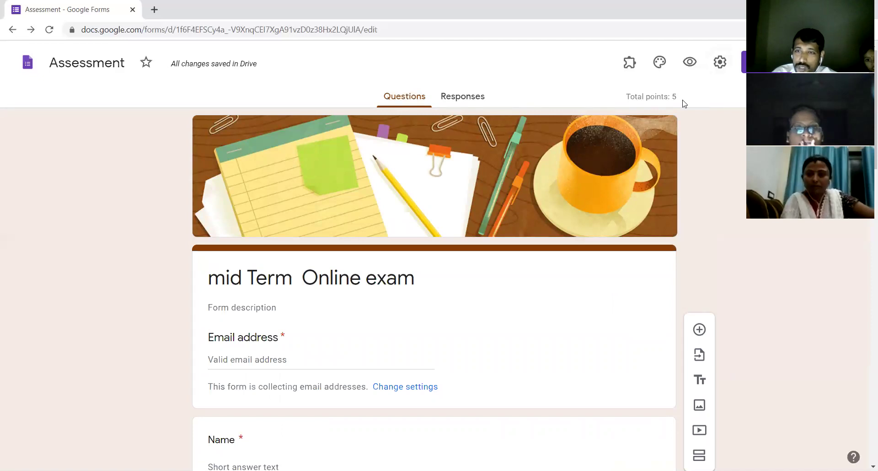
pyautogui.scroll(-10, 498, 371)
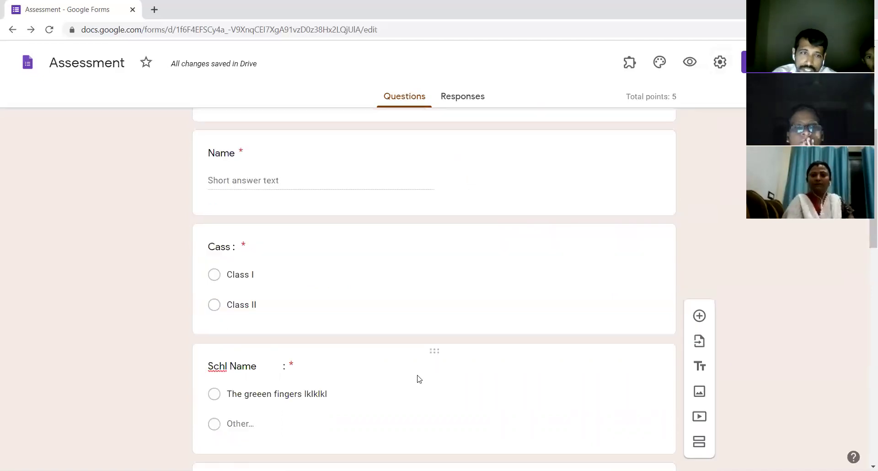
pyautogui.scroll(6, 512, 223)
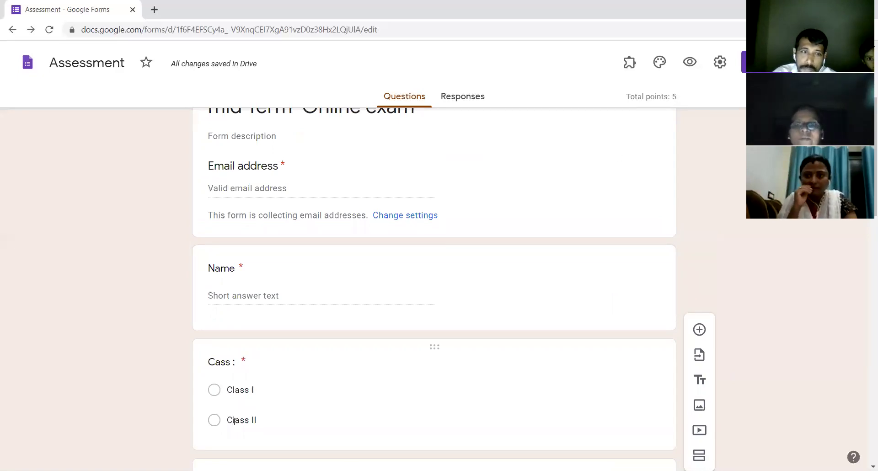
pyautogui.scroll(-2, 488, 305)
pyautogui.scroll(-6, 488, 305)
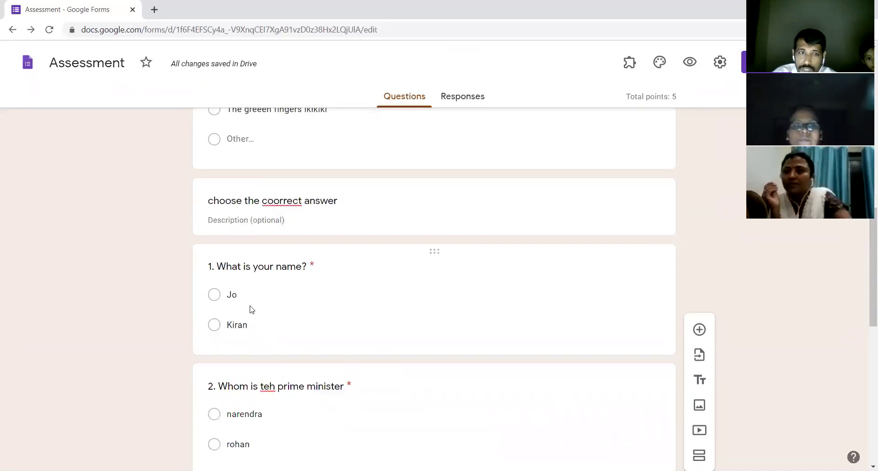
pyautogui.click(306, 316)
pyautogui.scroll(-5, 391, 372)
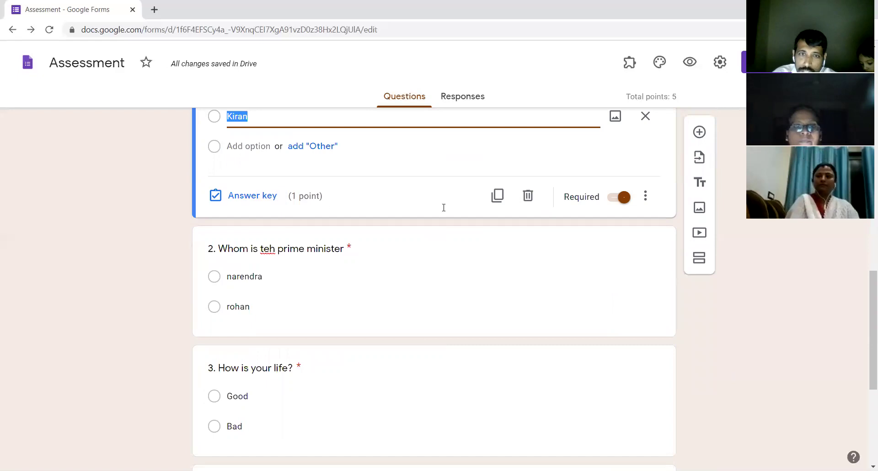
pyautogui.scroll(5, 441, 204)
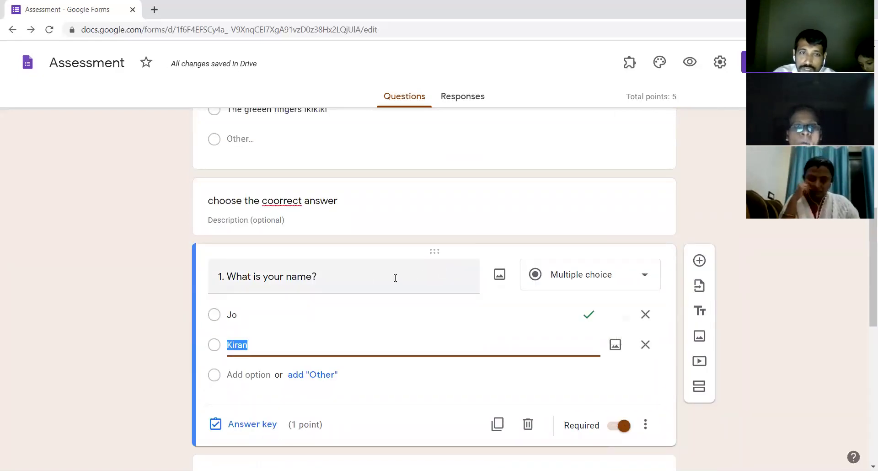
# Try out the points value in question 1's answer key and return it to 1 point
pyautogui.click(369, 281)
pyautogui.scroll(-2, 292, 326)
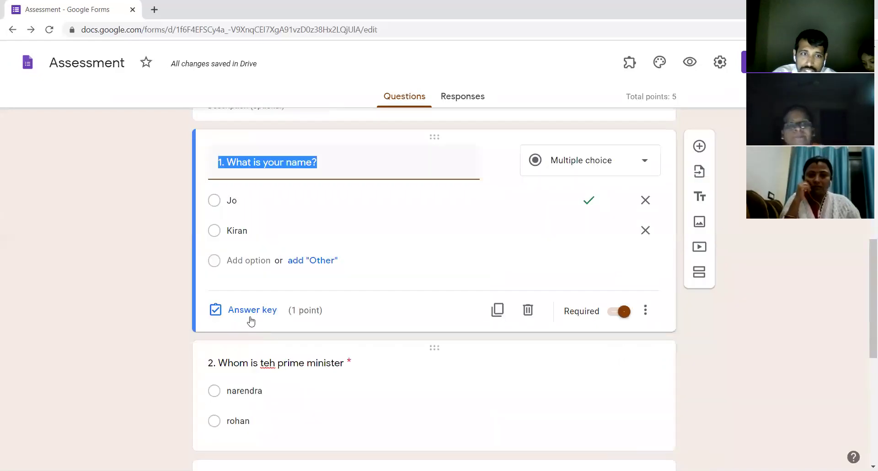
pyautogui.click(251, 311)
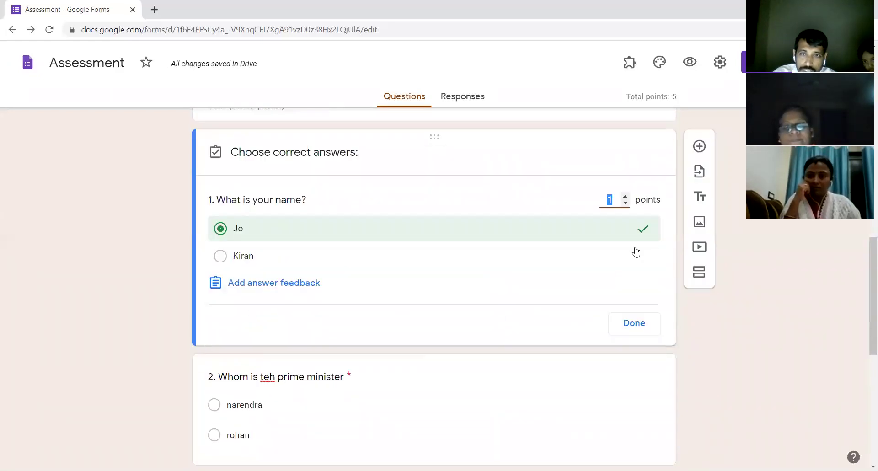
pyautogui.click(625, 197)
pyautogui.click(625, 197)
pyautogui.click(625, 203)
pyautogui.click(625, 204)
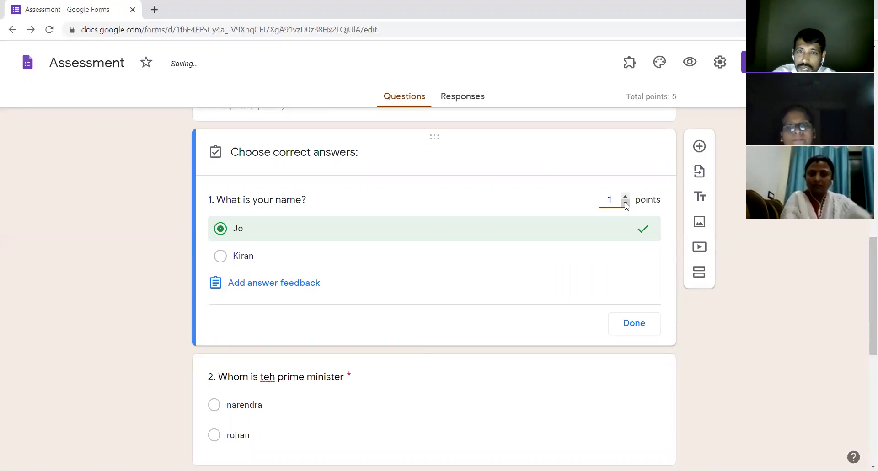
pyautogui.click(635, 322)
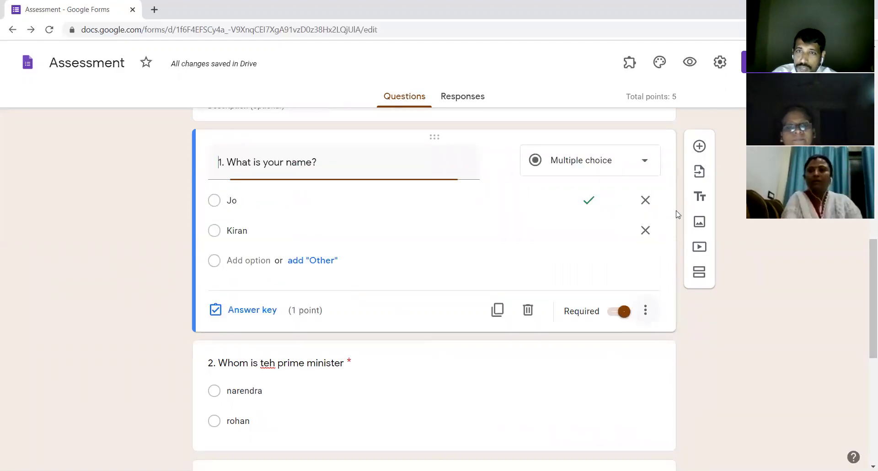
# Preview the exam as a respondent, examine it from the title through question 5, and close the preview
pyautogui.scroll(15, 510, 308)
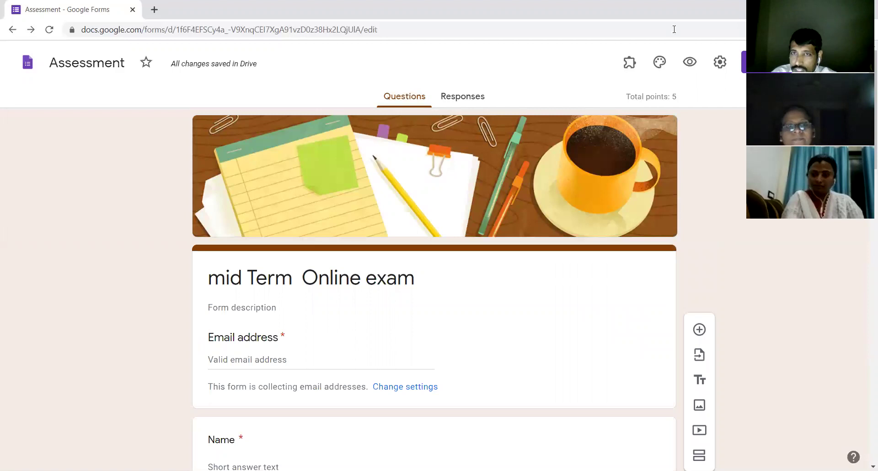
pyautogui.click(692, 62)
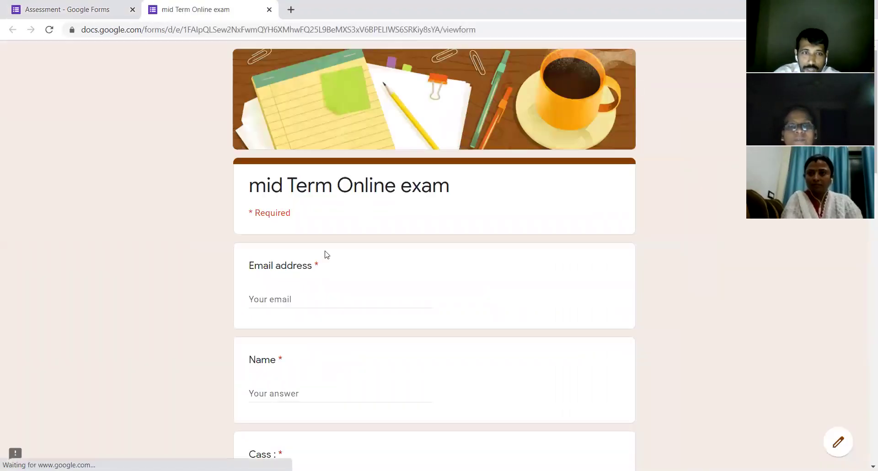
pyautogui.scroll(-3, 300, 289)
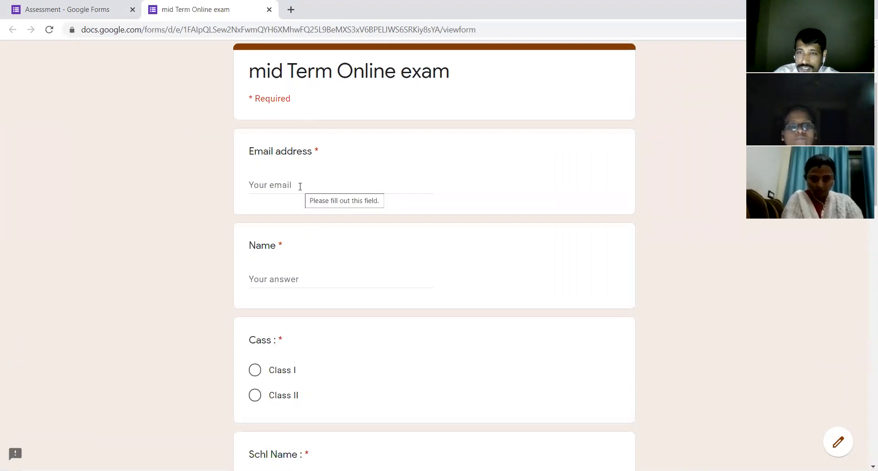
pyautogui.scroll(-2, 298, 280)
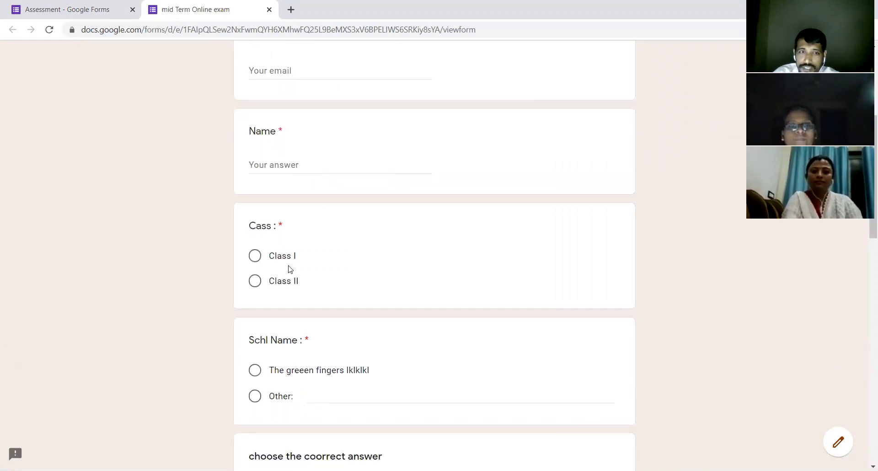
pyautogui.scroll(-3, 289, 267)
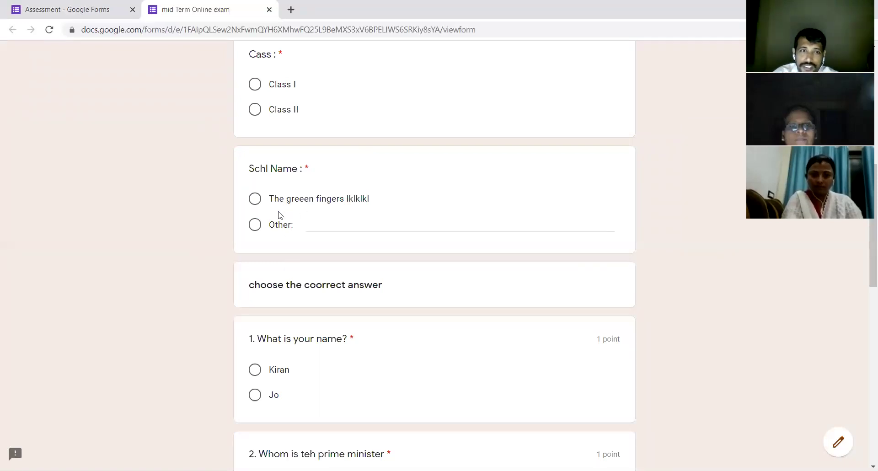
pyautogui.scroll(-2, 297, 258)
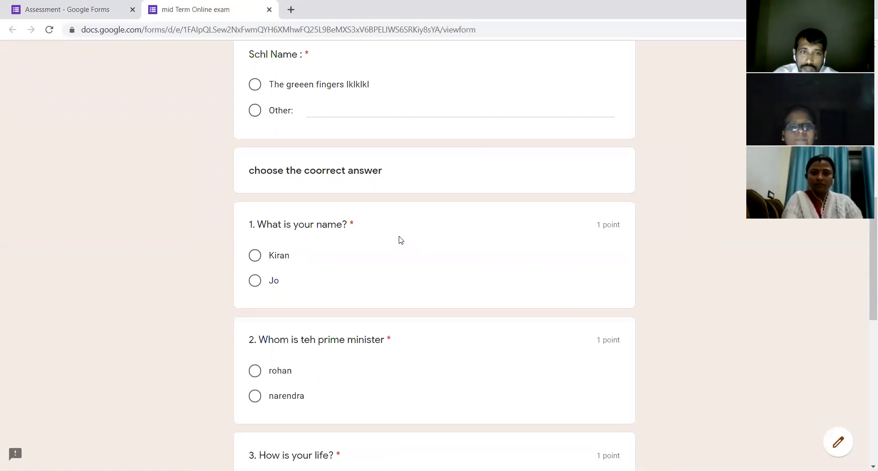
pyautogui.scroll(-10, 438, 227)
pyautogui.scroll(13, 434, 226)
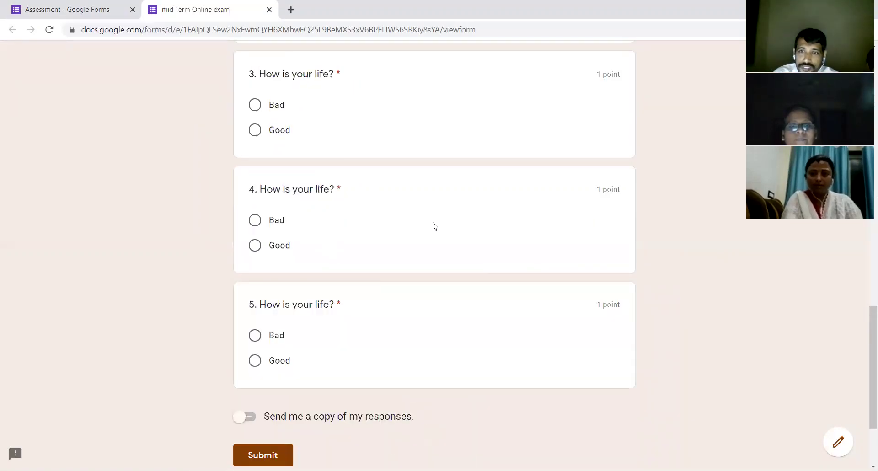
pyautogui.scroll(8, 372, 106)
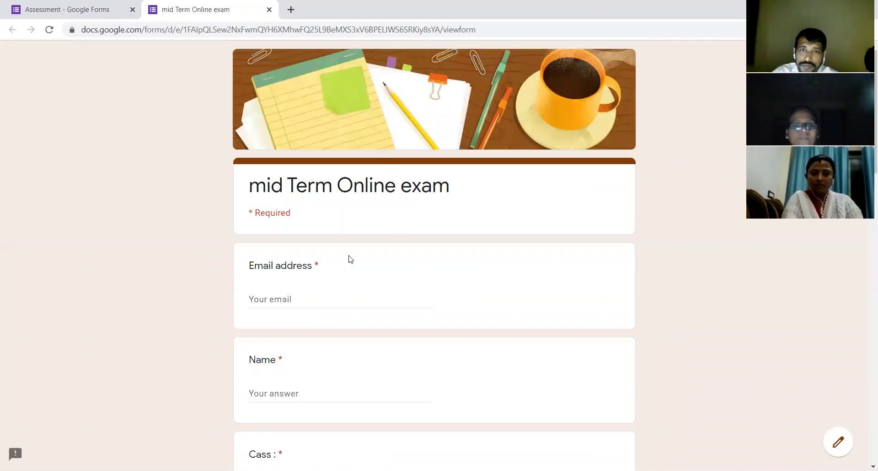
pyautogui.click(269, 9)
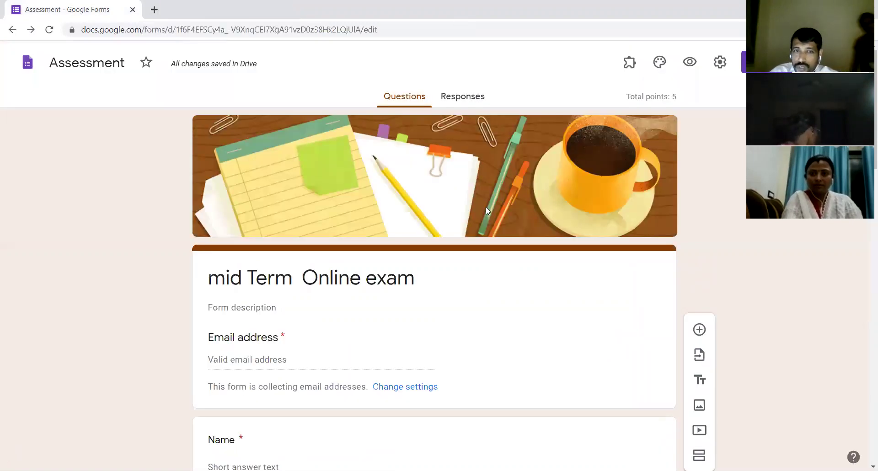
# Choose to send the form by link, shorten the URL, and copy the short link for sharing
pyautogui.scroll(-7, 478, 225)
pyautogui.scroll(7, 478, 225)
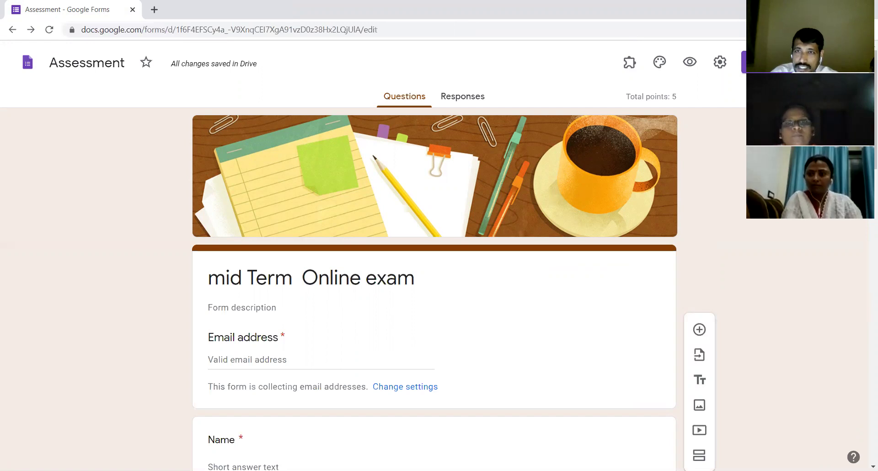
pyautogui.click(743, 62)
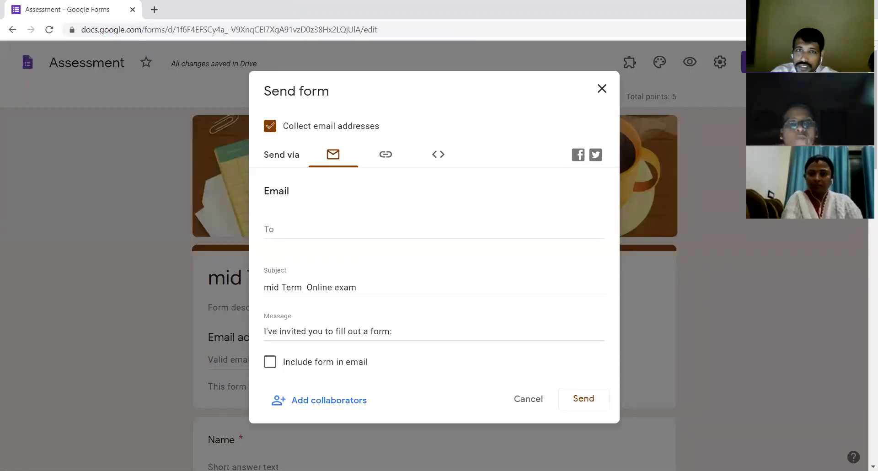
pyautogui.click(388, 156)
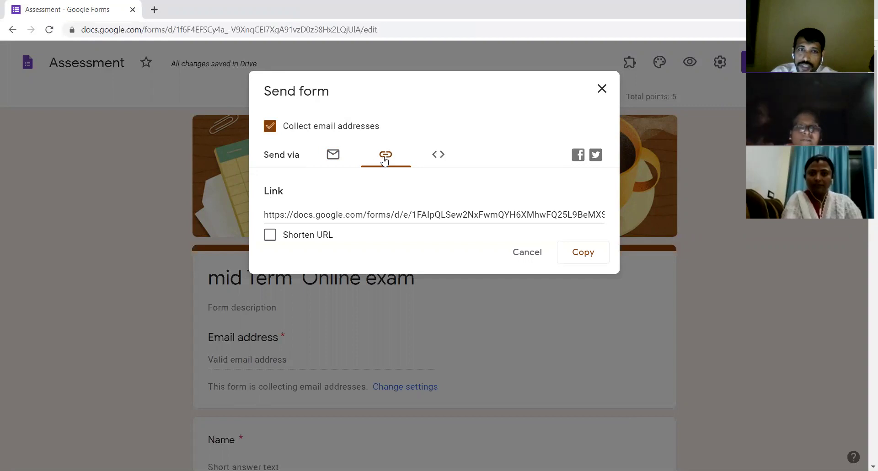
pyautogui.click(270, 236)
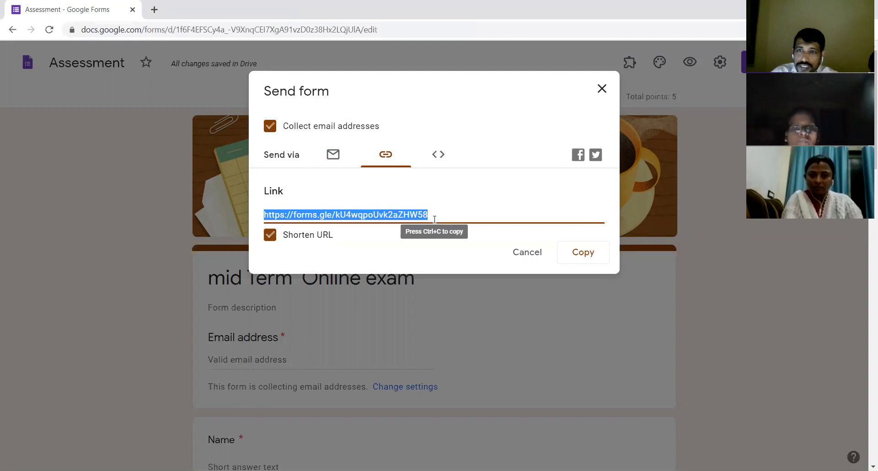
pyautogui.click(587, 258)
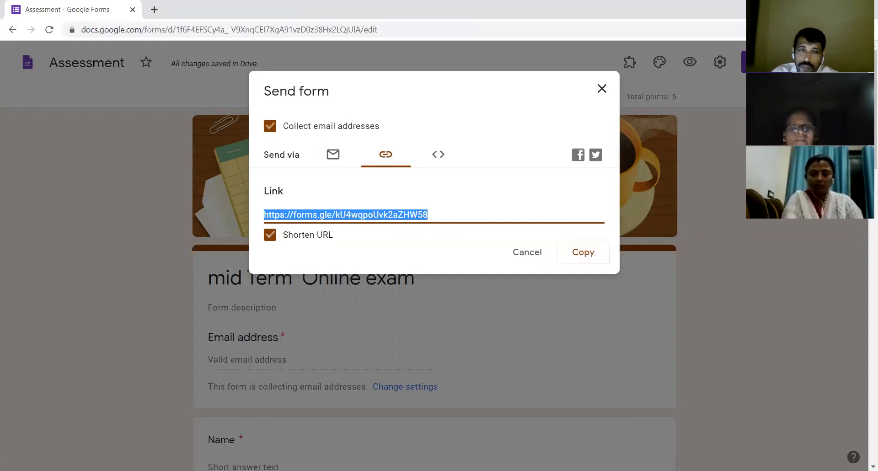
pyautogui.hotkey('alt', 'Tab')
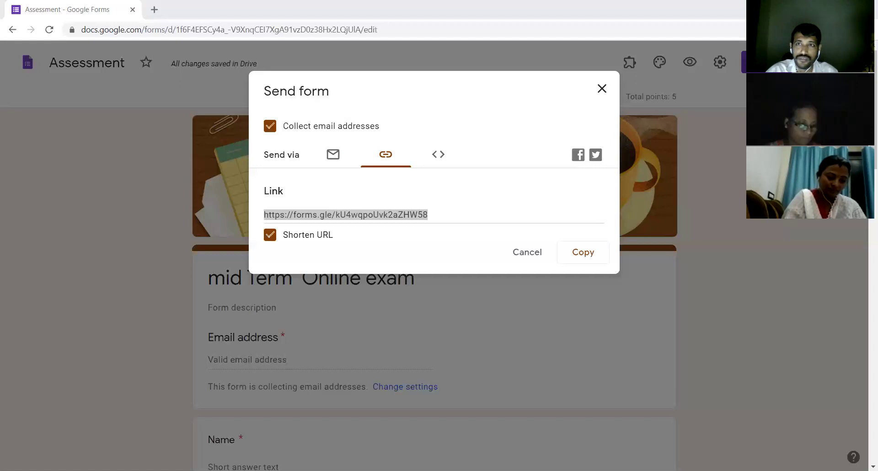
# Close the send dialog and examine the response summary, from the insights through the frequently missed questions to the scores and names
pyautogui.click(602, 88)
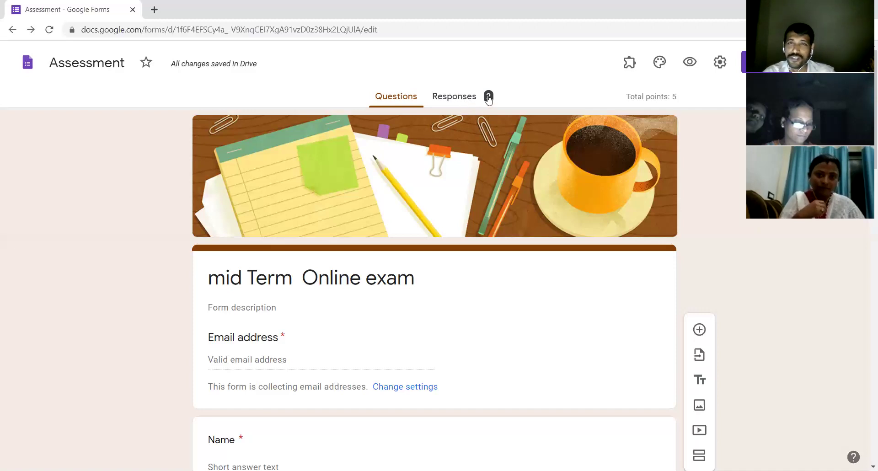
pyautogui.click(461, 97)
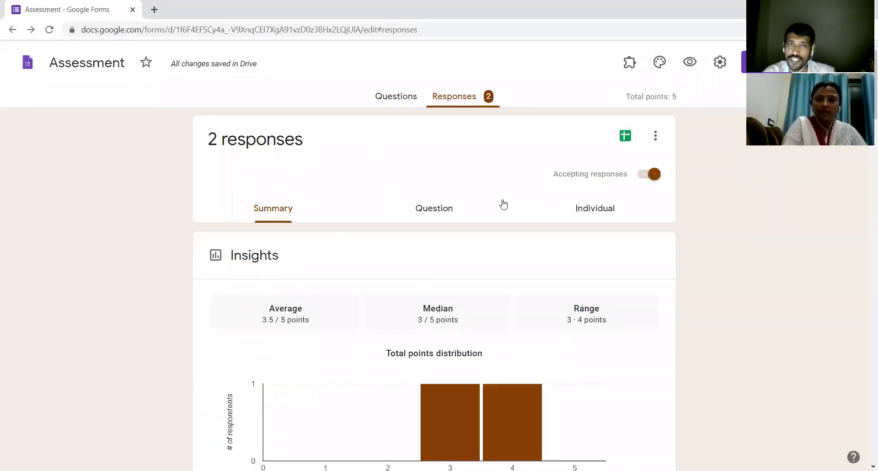
pyautogui.click(405, 100)
pyautogui.click(443, 98)
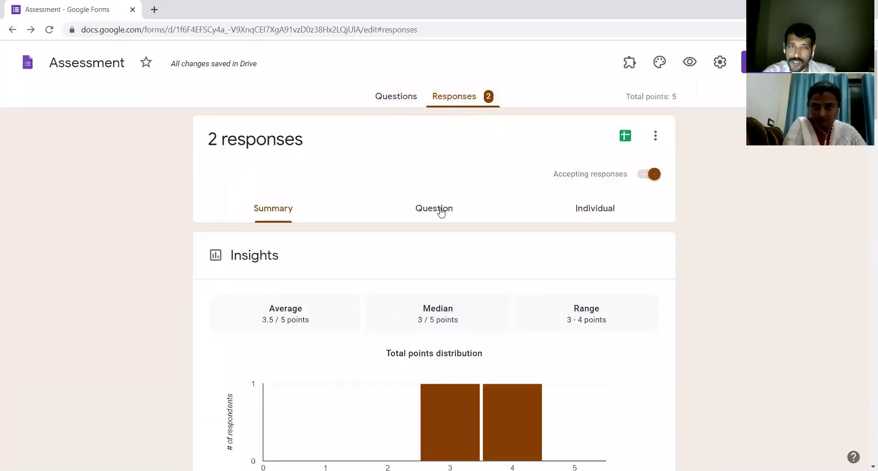
pyautogui.scroll(-10, 388, 268)
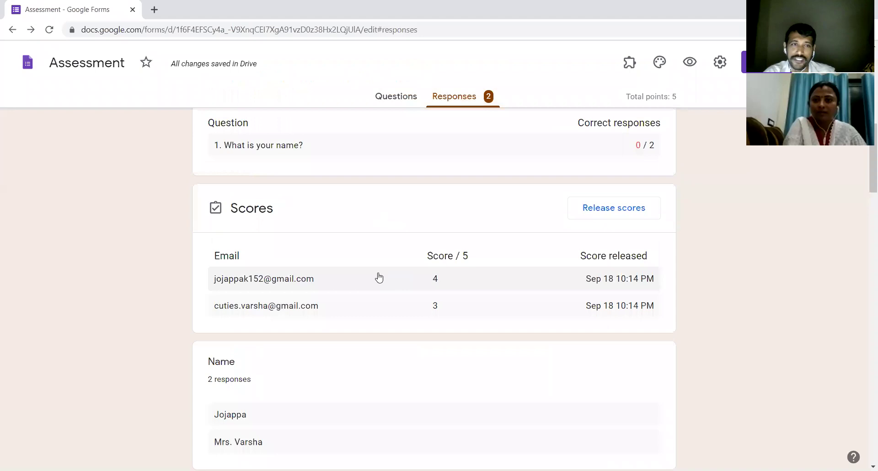
pyautogui.scroll(-1, 265, 288)
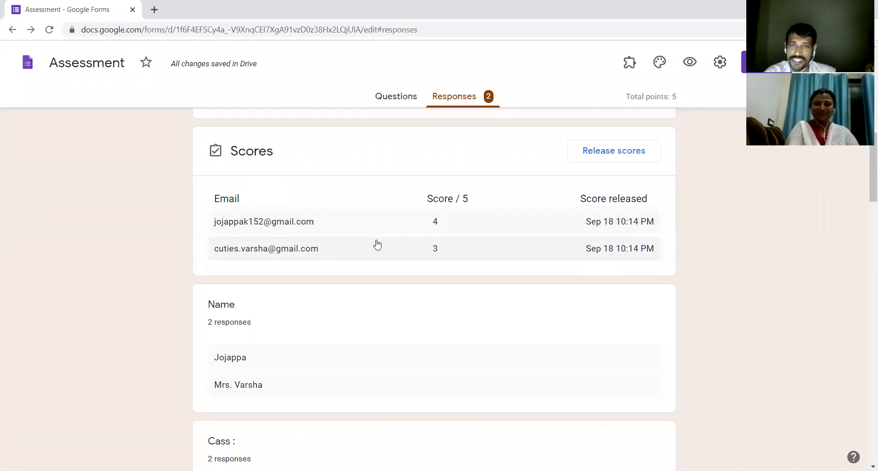
pyautogui.scroll(5, 497, 179)
pyautogui.scroll(6, 580, 164)
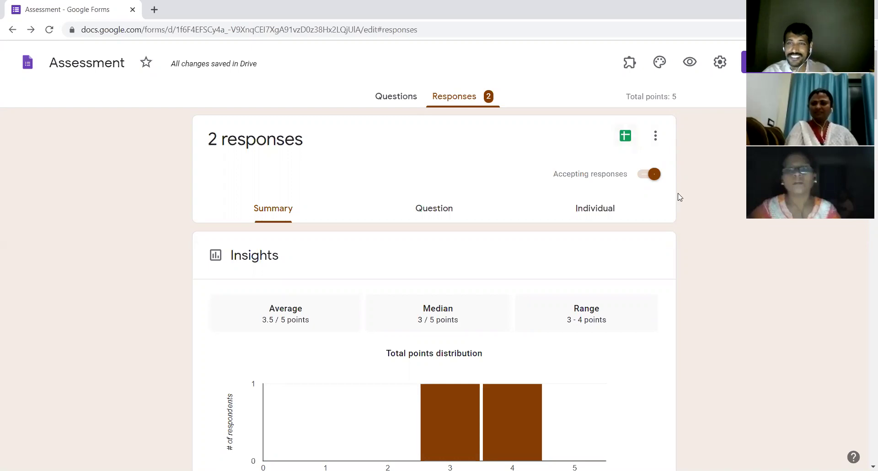
pyautogui.click(409, 101)
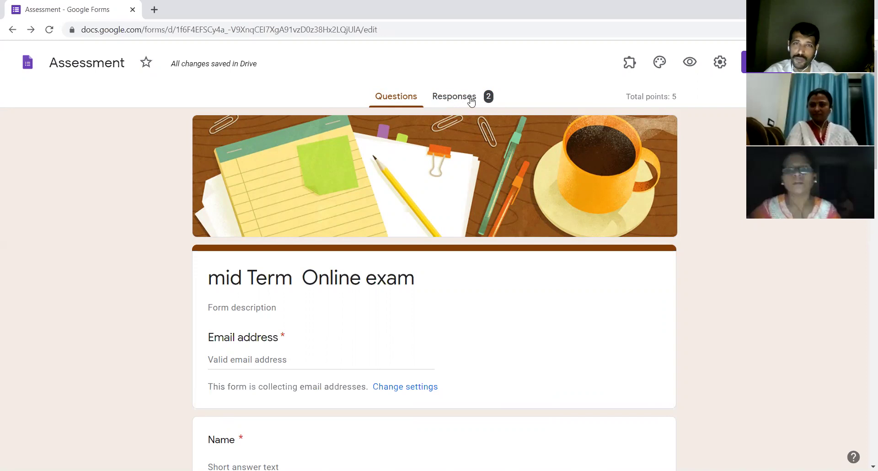
pyautogui.click(471, 101)
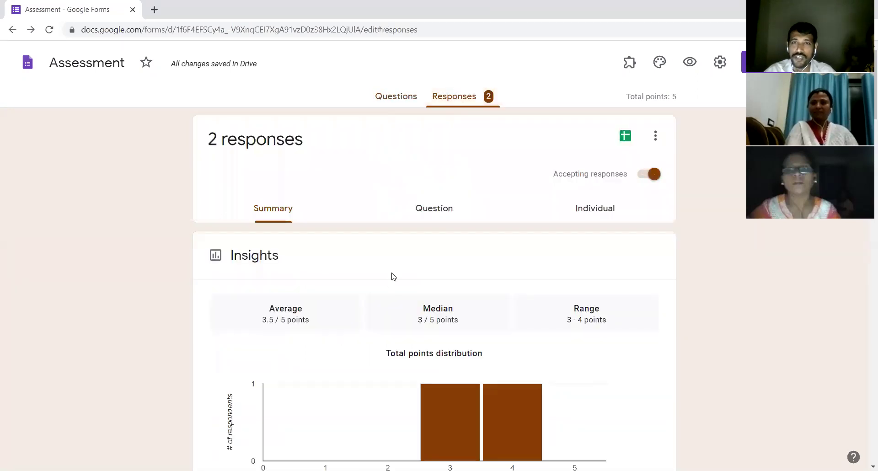
pyautogui.scroll(-8, 390, 277)
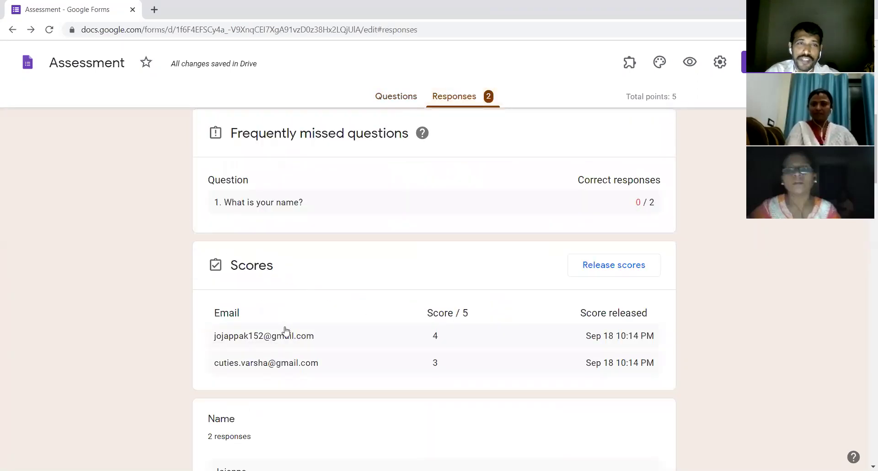
pyautogui.scroll(-3, 284, 334)
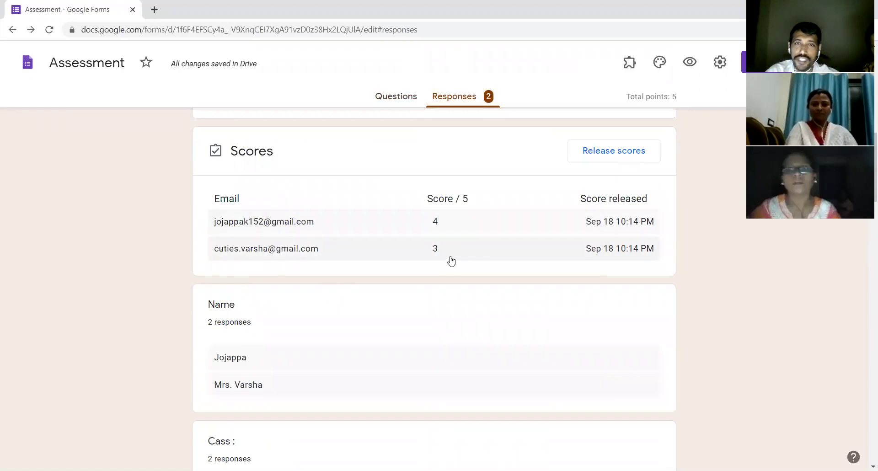
pyautogui.scroll(10, 451, 247)
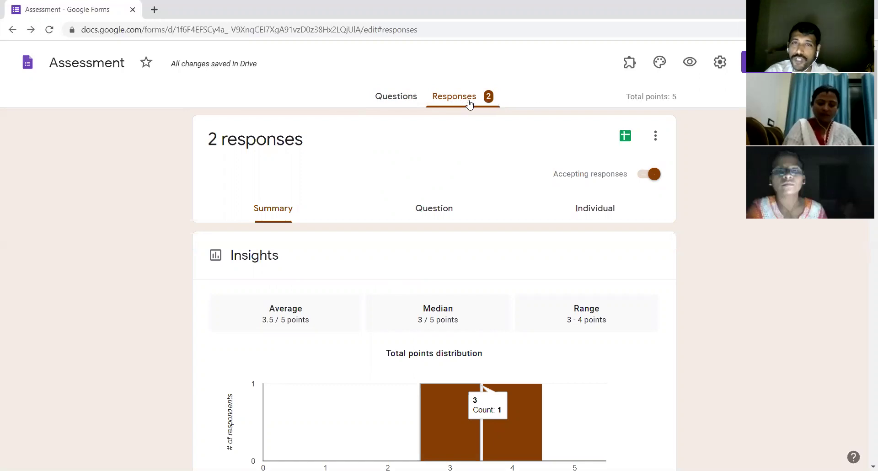
# Create a new spreadsheet named Assessment (Responses) for the form's responses and look across its columns
pyautogui.click(626, 138)
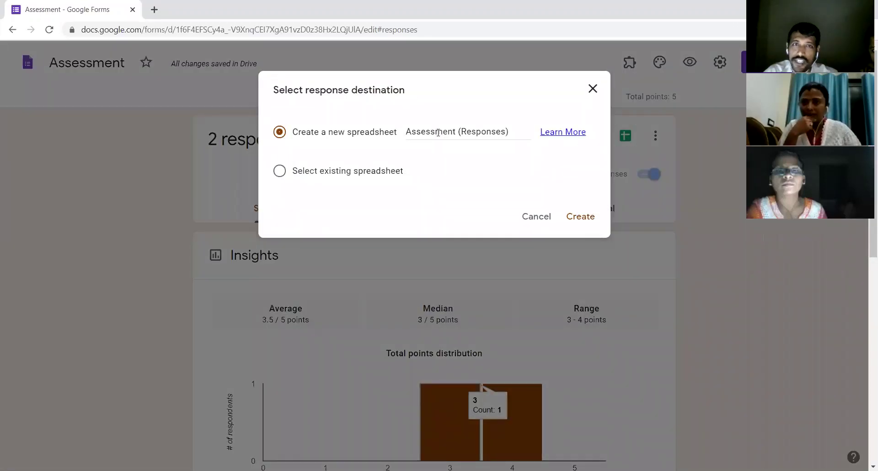
pyautogui.click(581, 217)
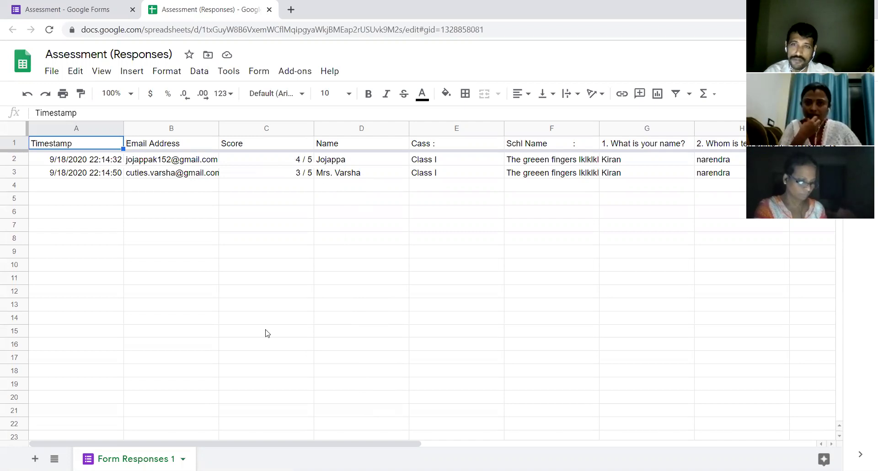
pyautogui.moveTo(350, 444); pyautogui.dragTo(512, 439)
pyautogui.hotkey('ctrl', 'Home')
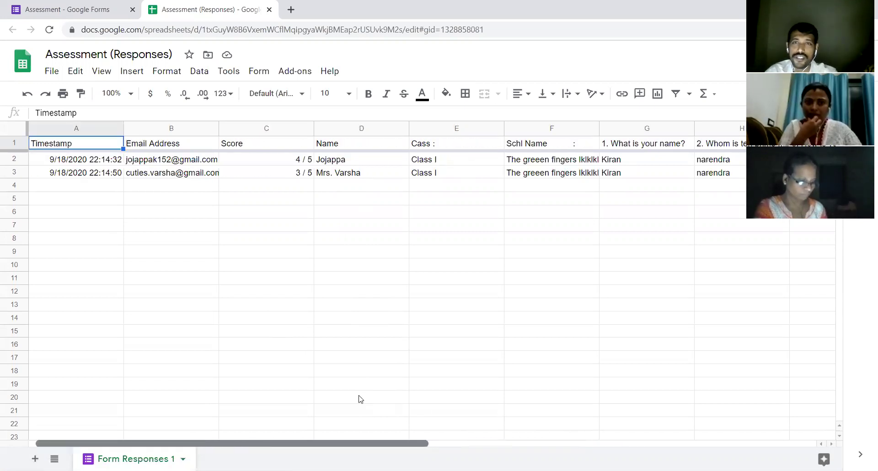
pyautogui.hscroll(2, 374, 401)
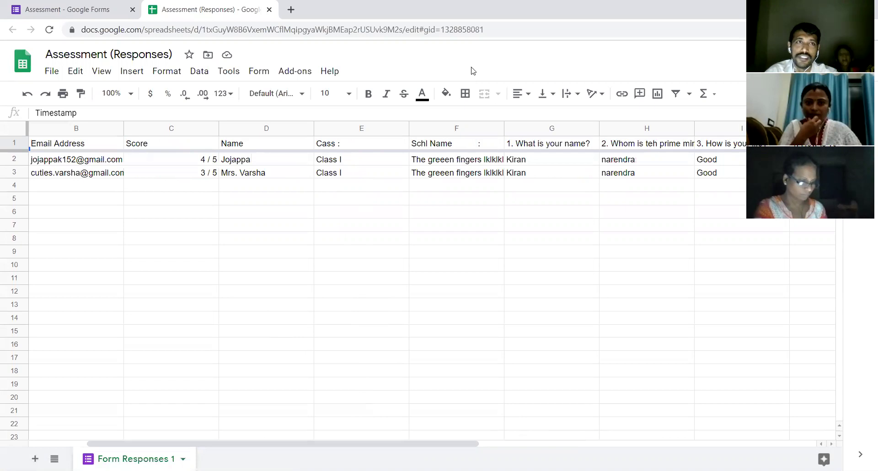
# Return to the form, try the red-orange and purple theme colors, and settle on orange
pyautogui.hotkey('ctrl', 'Tab')
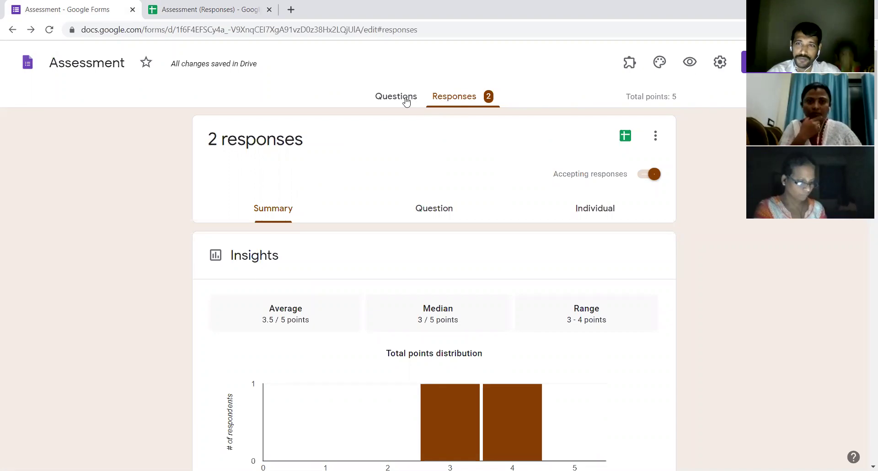
pyautogui.click(663, 67)
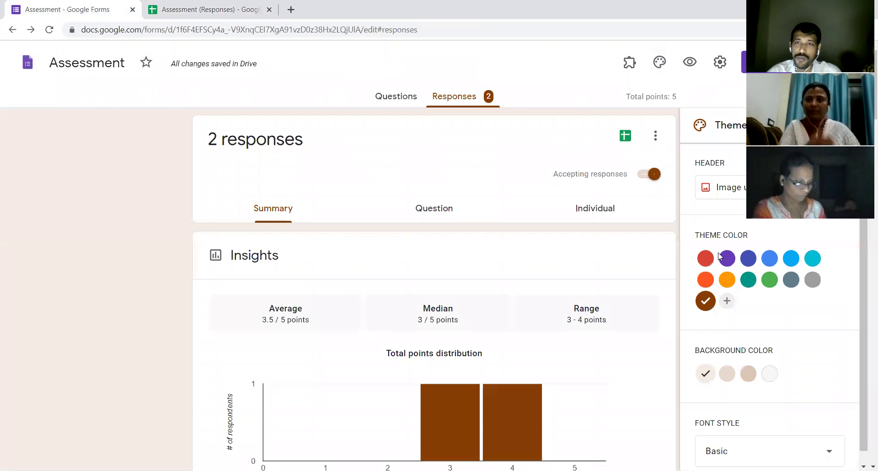
pyautogui.click(705, 279)
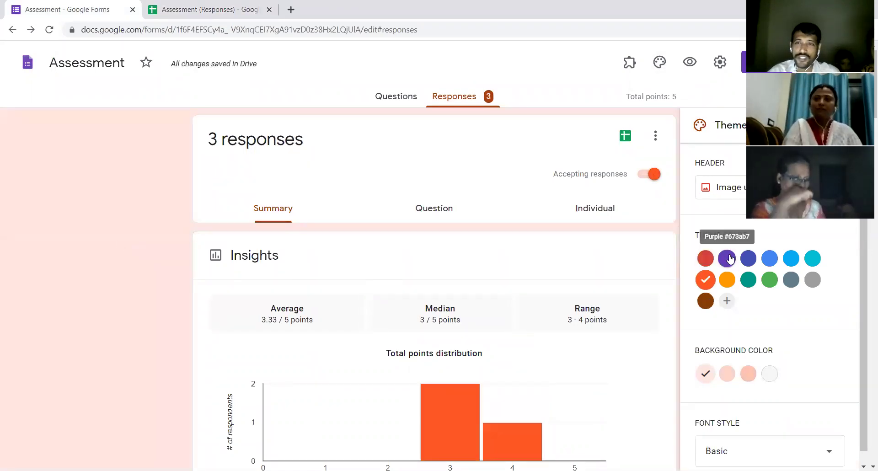
pyautogui.click(727, 258)
pyautogui.click(730, 284)
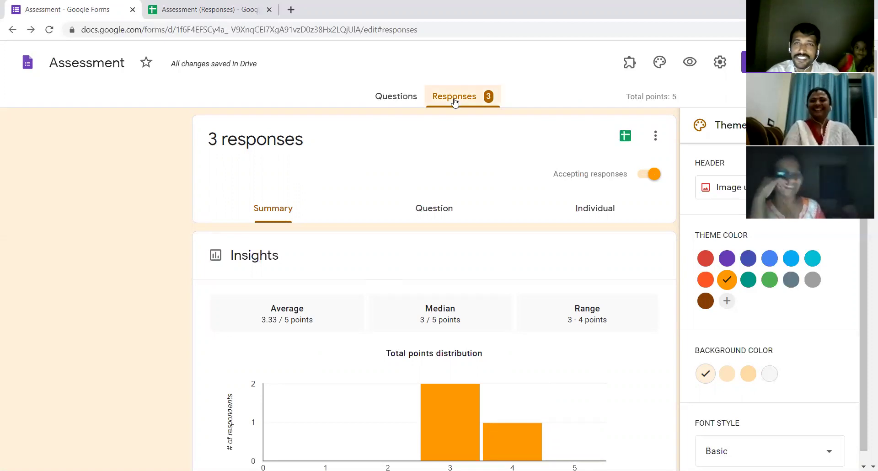
# Check the respondents' scores and names in the form's summary and in the responses spreadsheet, and return to the form
pyautogui.scroll(-3, 505, 151)
pyautogui.scroll(-8, 505, 169)
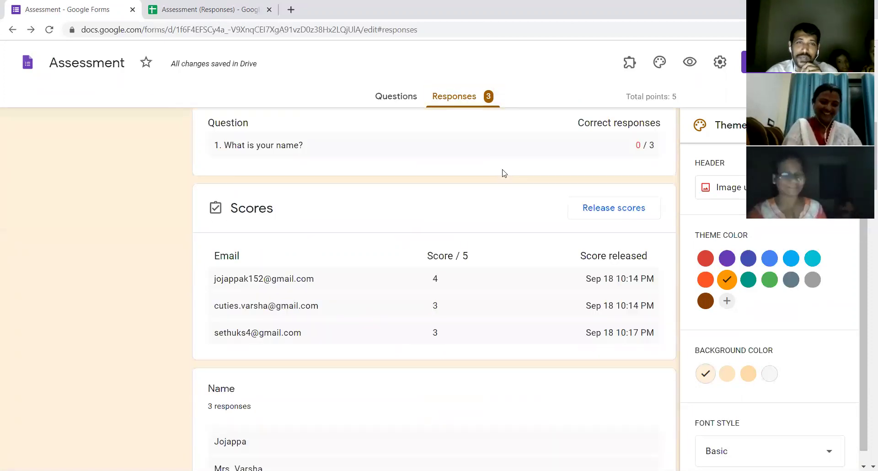
pyautogui.scroll(-1, 337, 308)
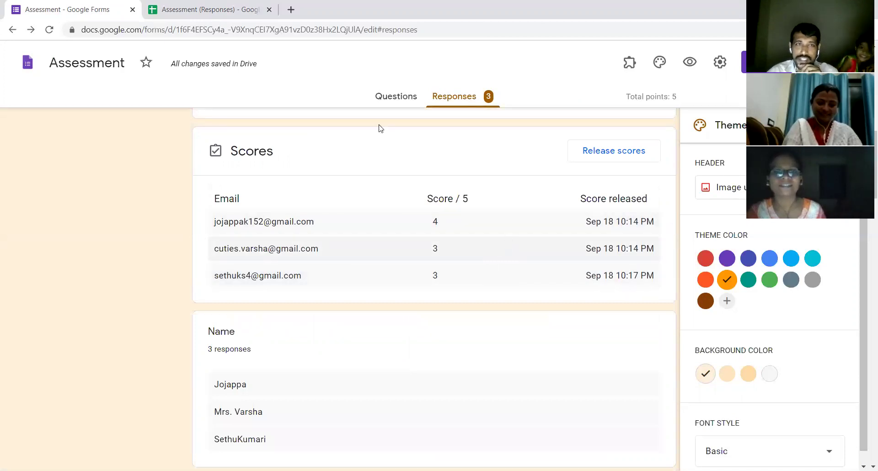
pyautogui.click(228, 14)
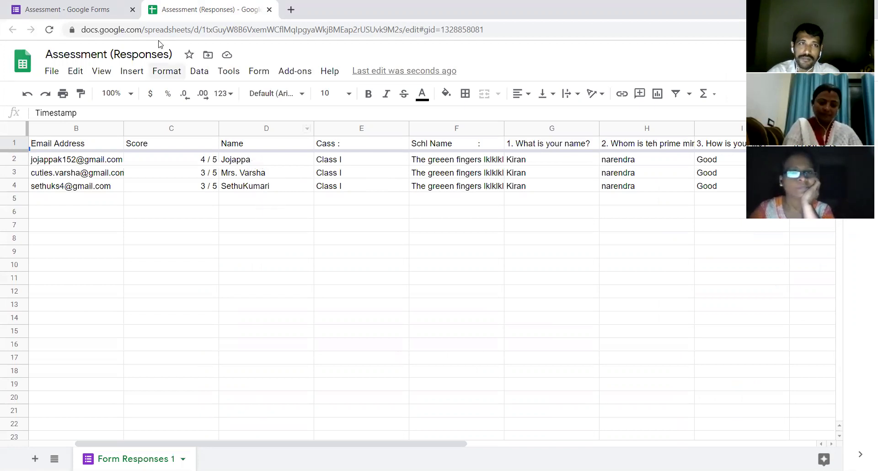
pyautogui.click(77, 12)
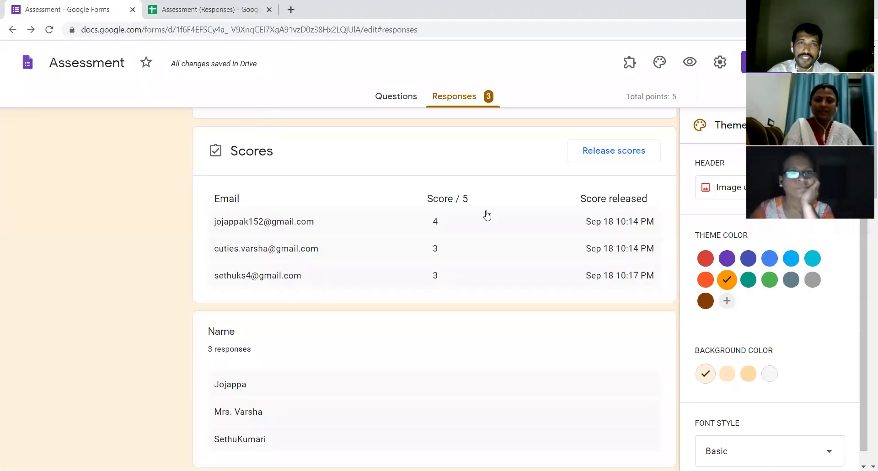
# Look over the recolored form's questions from the title and student detail fields down to question 5 and back up
pyautogui.click(403, 100)
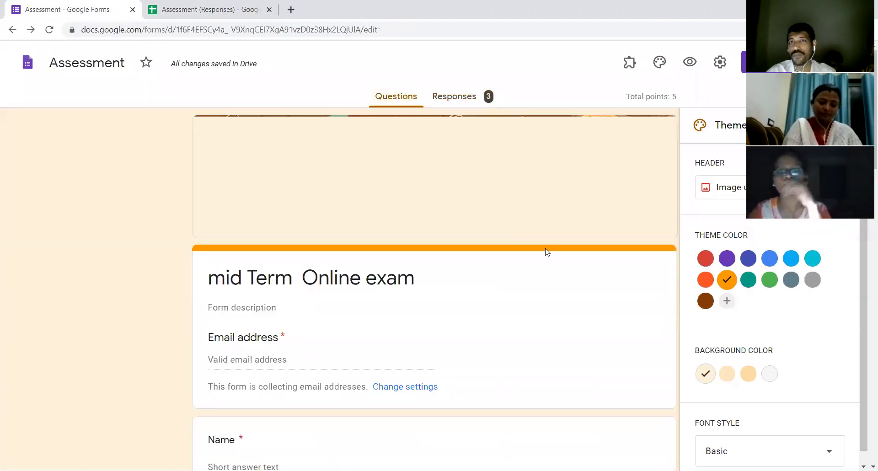
pyautogui.scroll(-1, 568, 263)
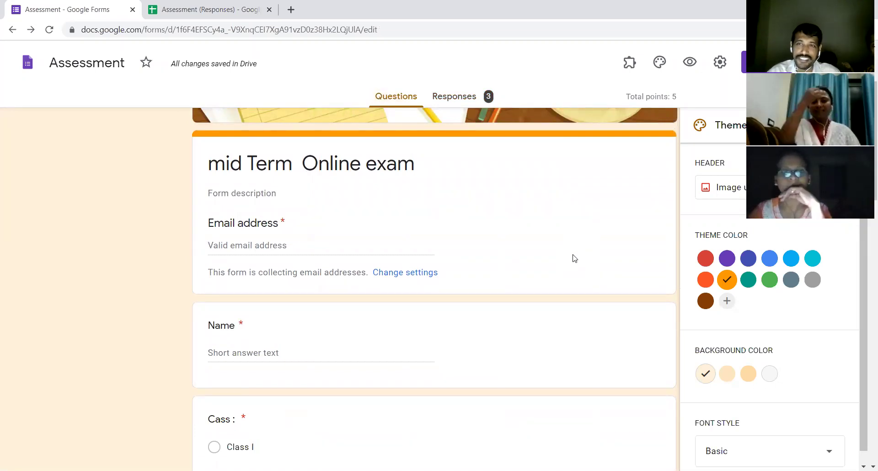
pyautogui.scroll(-2, 380, 233)
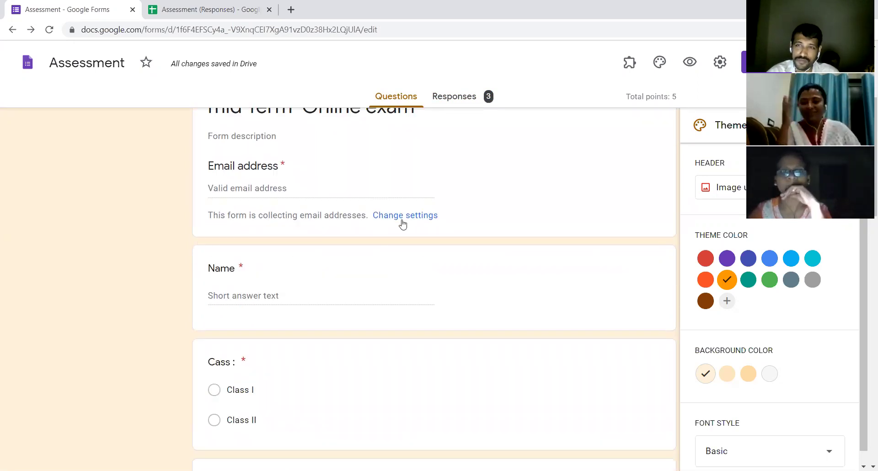
pyautogui.scroll(4, 417, 293)
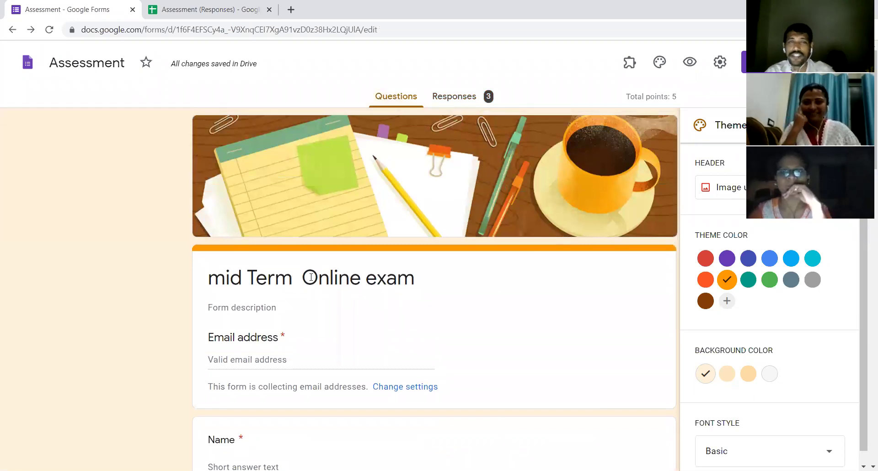
pyautogui.scroll(-1, 311, 277)
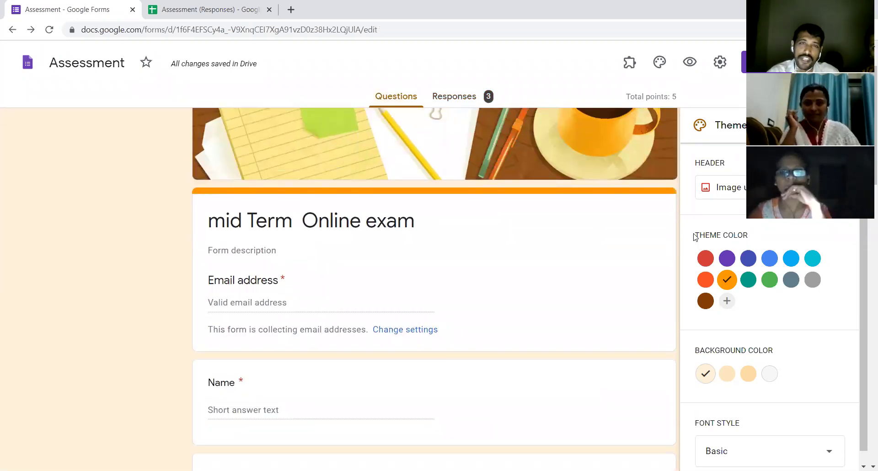
pyautogui.scroll(-4, 403, 224)
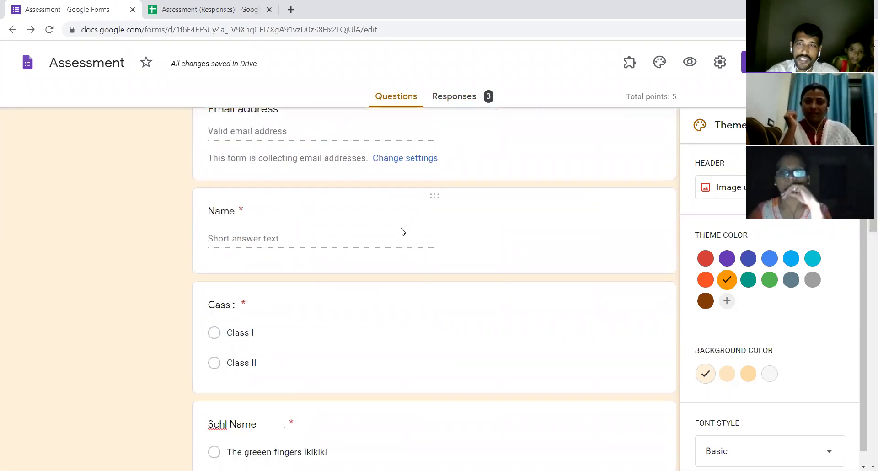
pyautogui.scroll(-4, 400, 232)
pyautogui.scroll(-8, 401, 239)
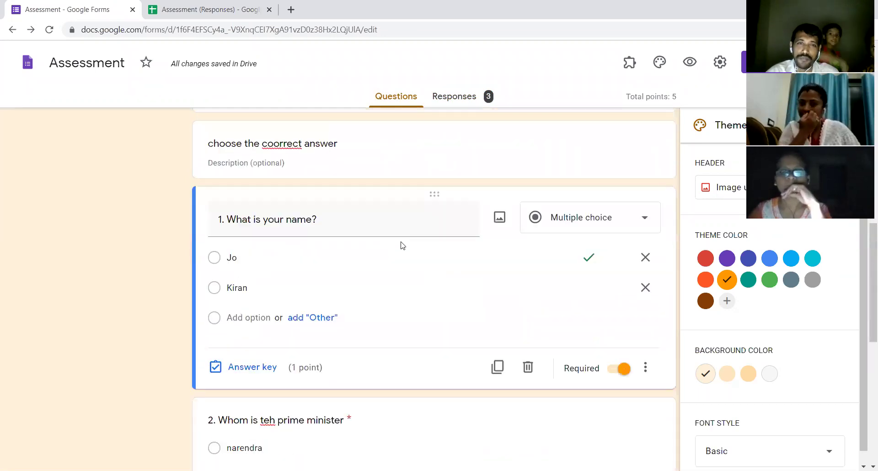
pyautogui.scroll(-7, 400, 249)
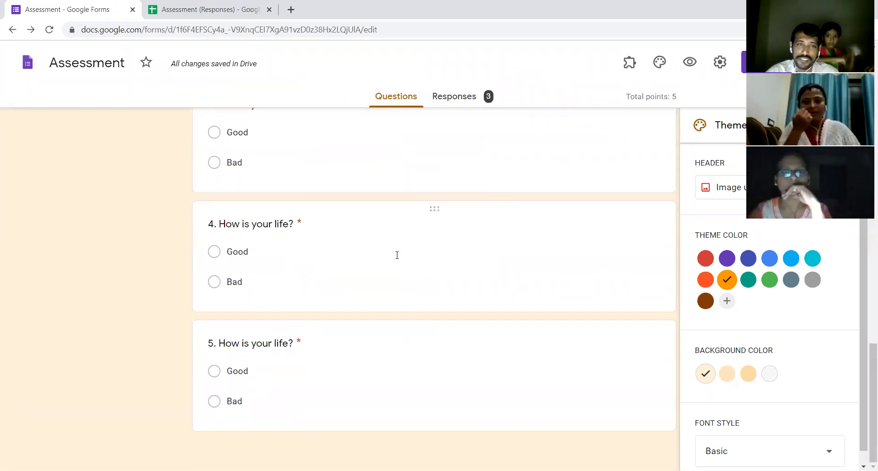
pyautogui.scroll(6, 396, 253)
pyautogui.scroll(10, 397, 254)
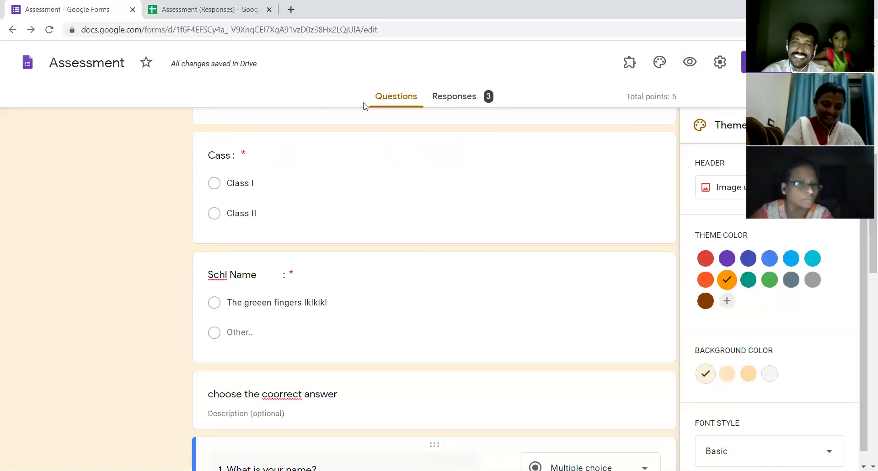
# Show the question types available for question 1 and keep it as multiple choice
pyautogui.scroll(-3, 279, 242)
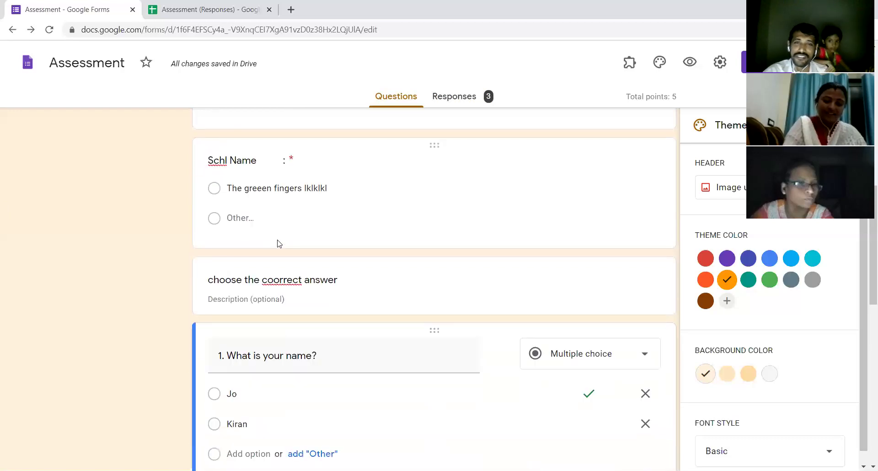
pyautogui.scroll(-3, 392, 297)
pyautogui.click(644, 244)
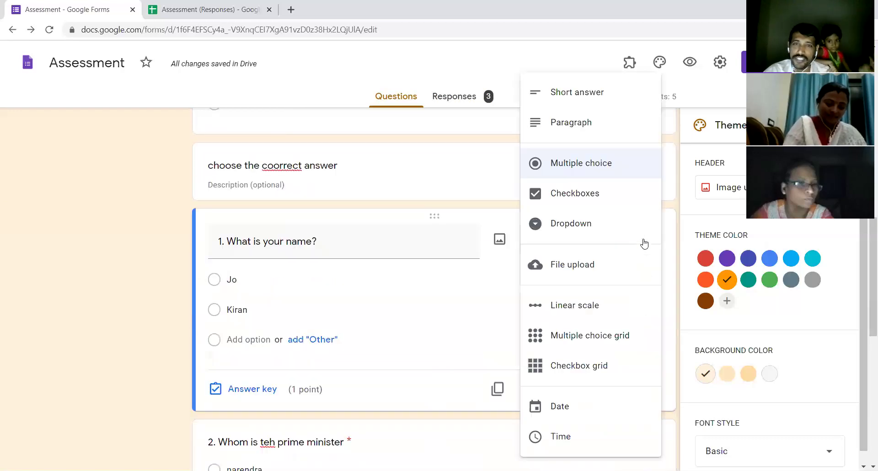
pyautogui.click(454, 304)
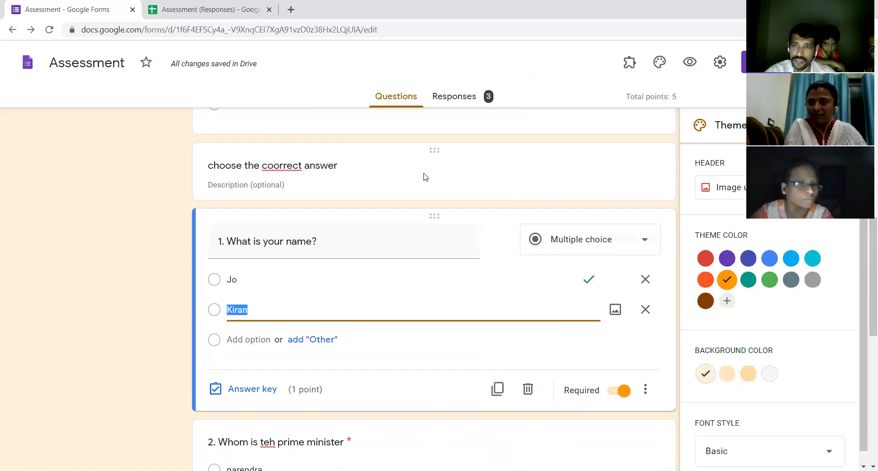
# Leave the exam form and go back through the Google Forms pages to the browser's new tab page
pyautogui.scroll(15, 426, 177)
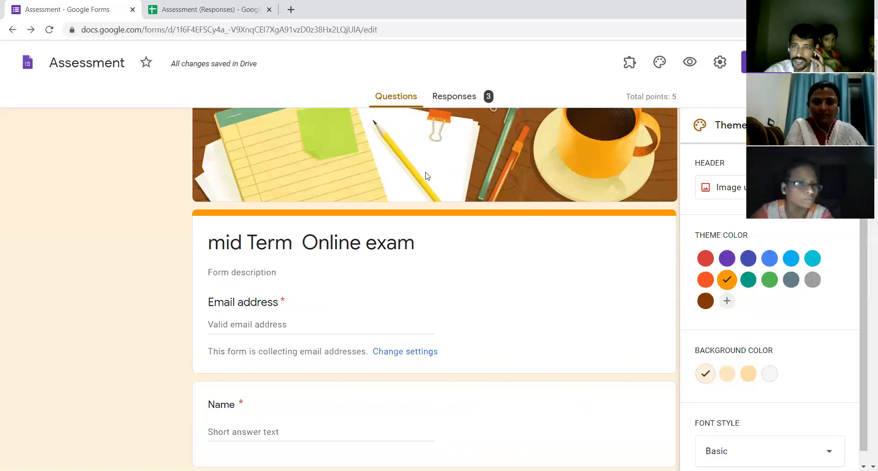
pyautogui.scroll(1, 427, 176)
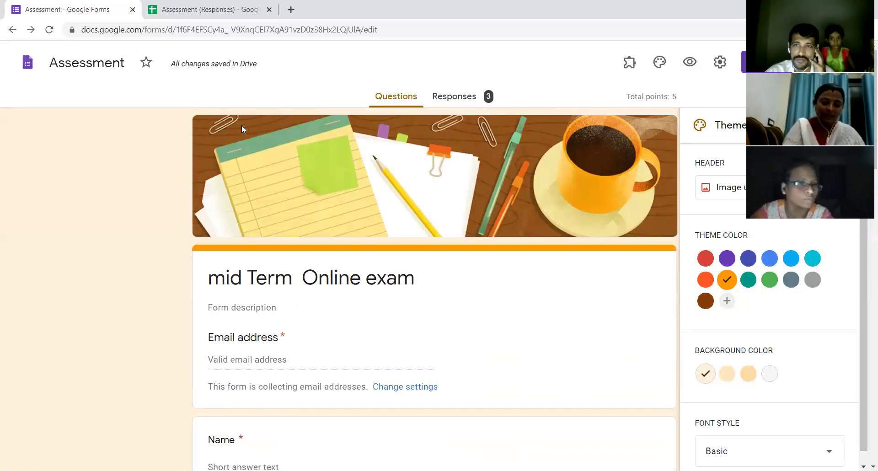
pyautogui.click(13, 31)
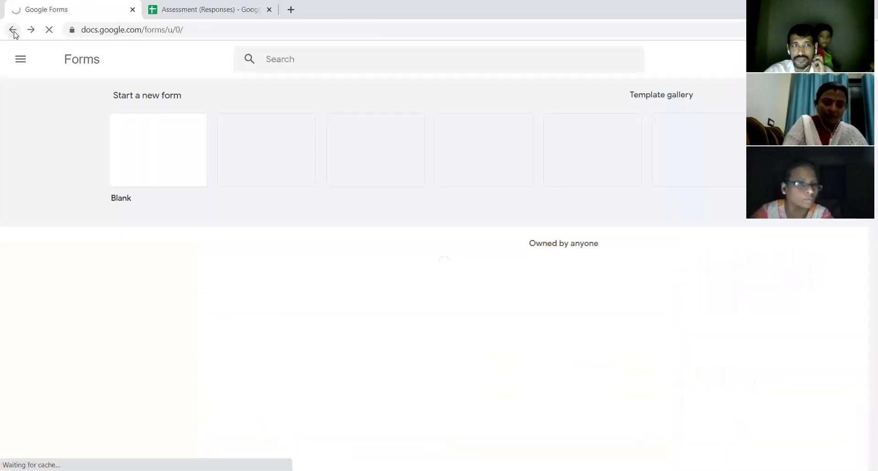
pyautogui.click(13, 30)
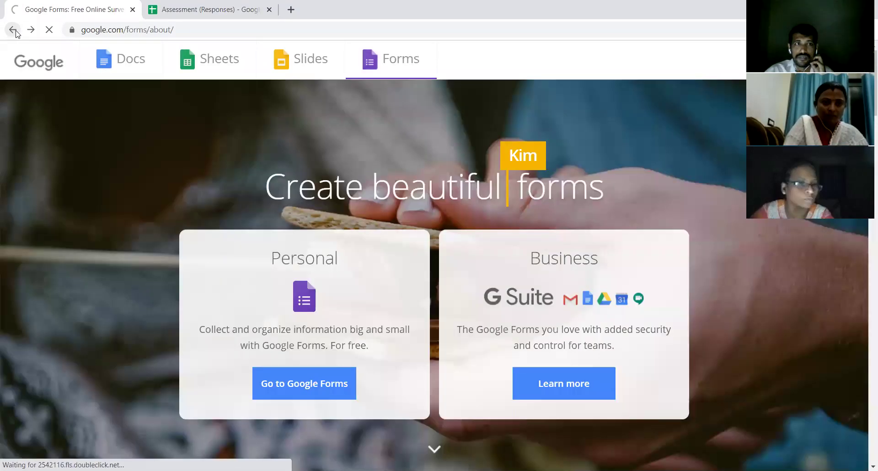
pyautogui.click(13, 30)
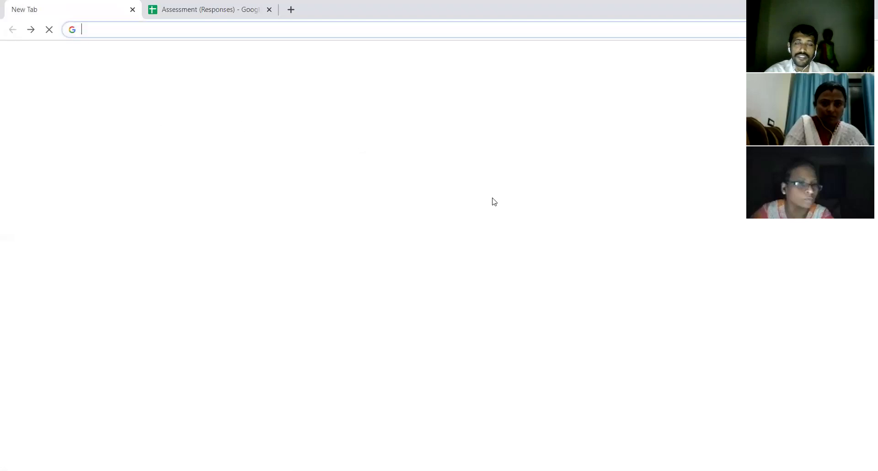
# Search Google for "google forms" and go through the Google Forms about page to the personal Forms home page
pyautogui.click(435, 223)
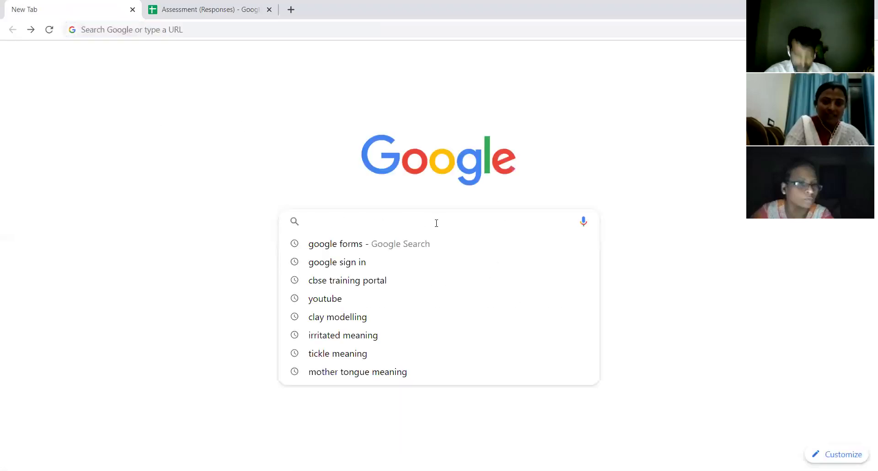
pyautogui.click(404, 248)
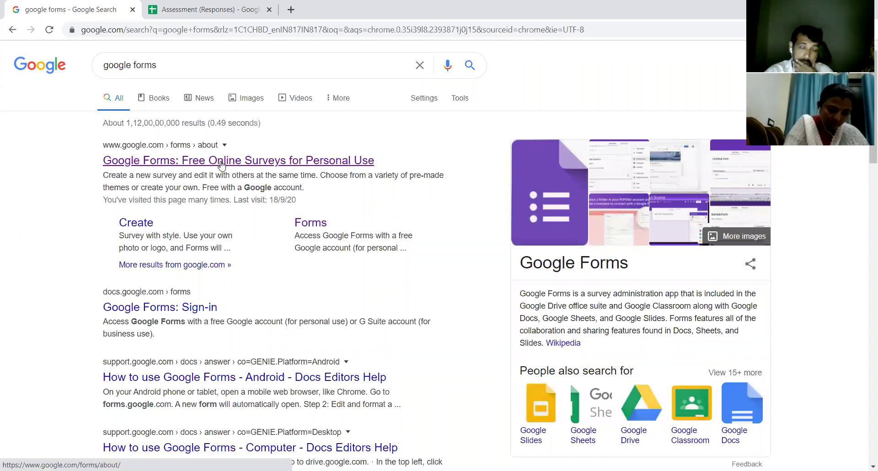
pyautogui.click(222, 165)
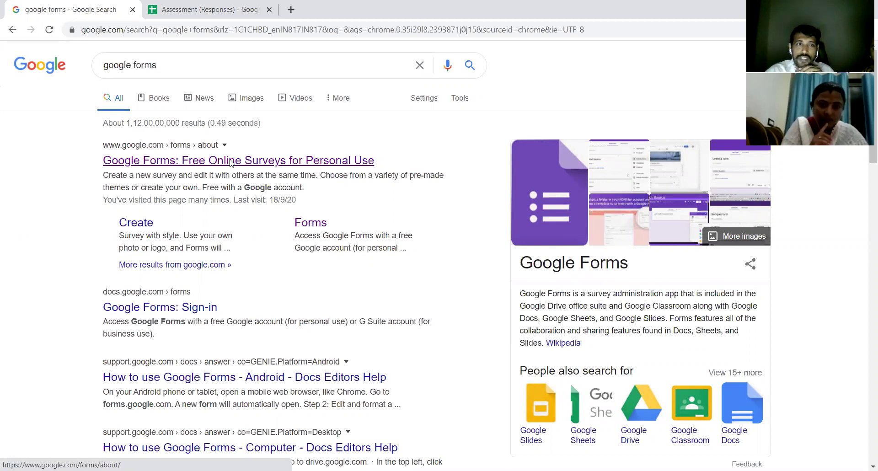
pyautogui.click(231, 163)
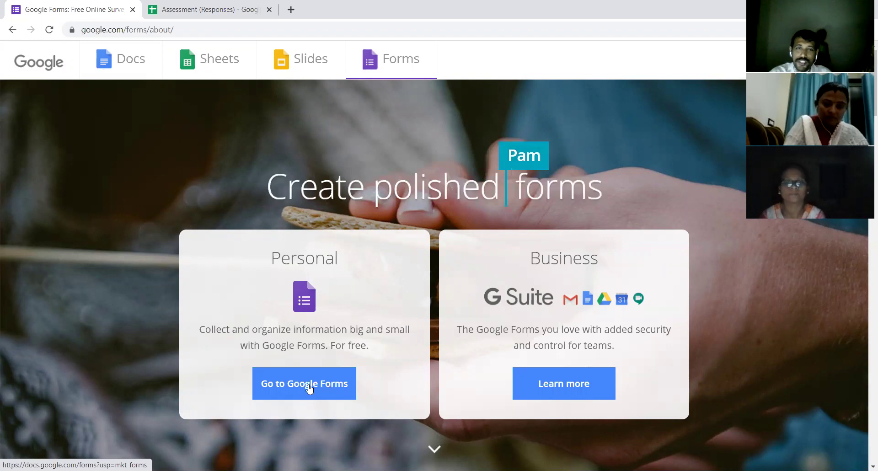
pyautogui.click(316, 388)
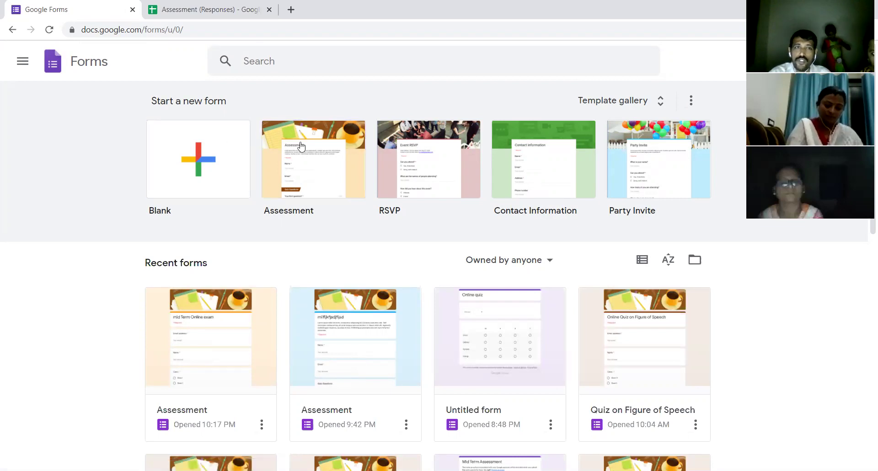
# Create a form from the Assessment template and look through its default questions down to the fourth and back up
pyautogui.click(323, 168)
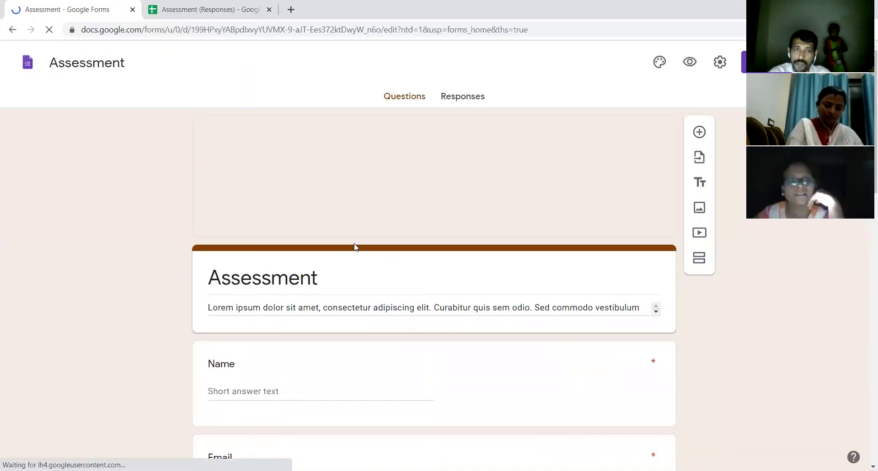
pyautogui.scroll(-10, 357, 251)
pyautogui.scroll(-6, 359, 265)
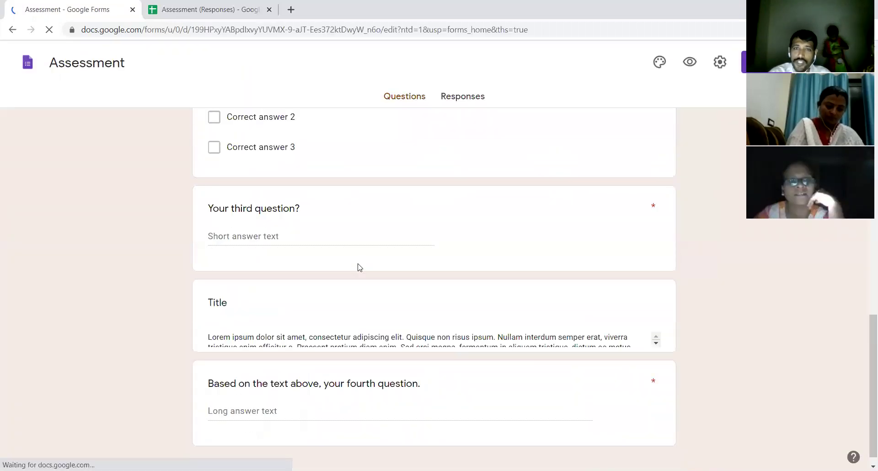
pyautogui.scroll(15, 357, 265)
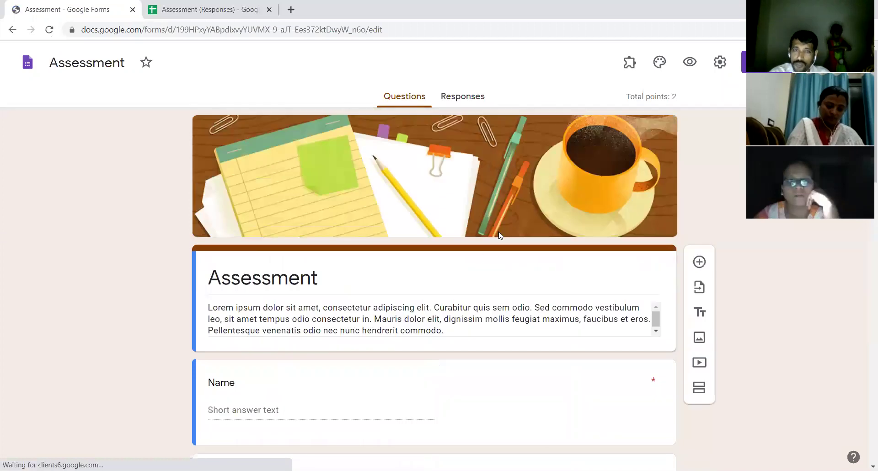
pyautogui.scroll(-15, 444, 277)
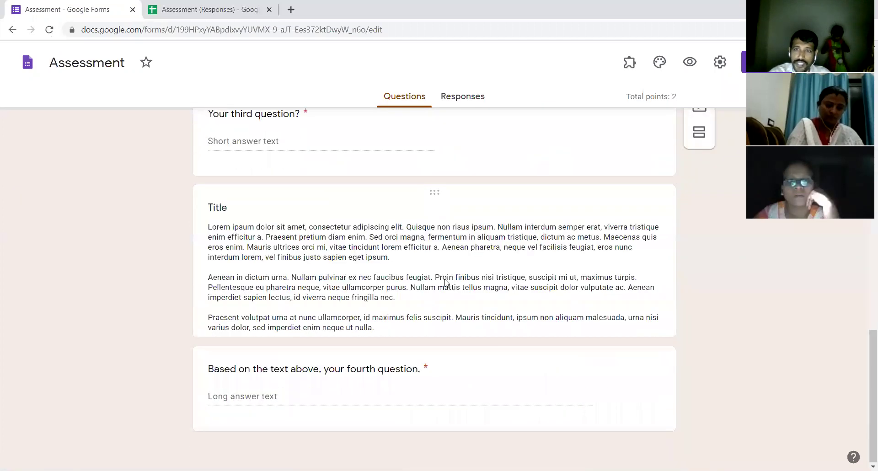
pyautogui.scroll(15, 446, 279)
# Return to the Forms home page and reopen the newly created Assessment form from the recent forms
pyautogui.click(12, 30)
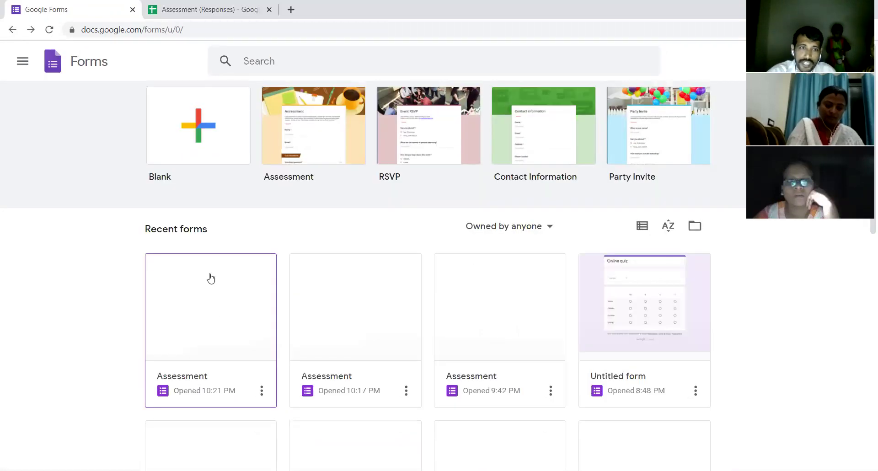
pyautogui.scroll(-3, 210, 277)
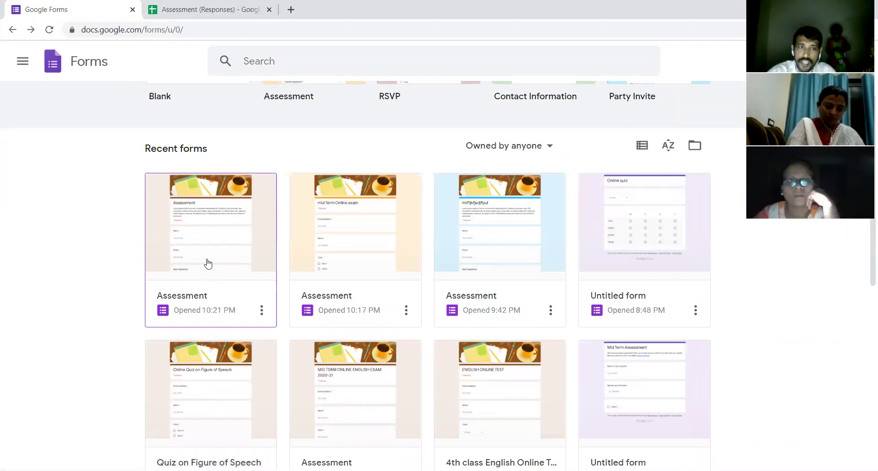
pyautogui.click(208, 264)
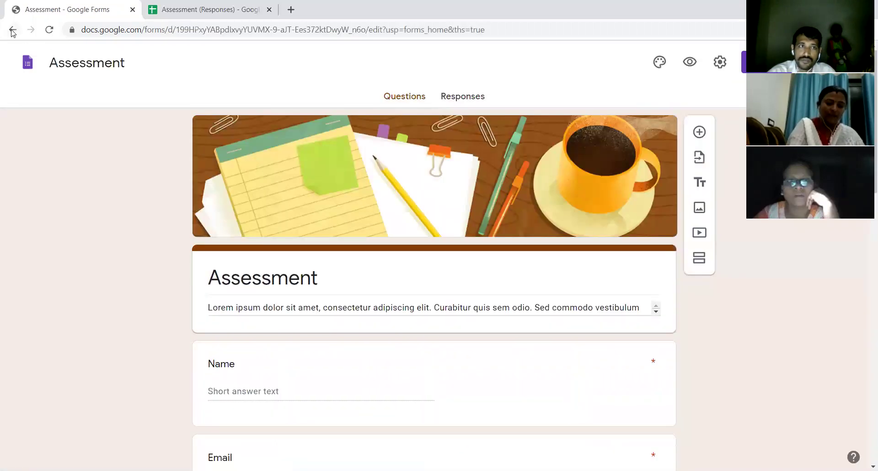
# Go back to the recent forms, open the mid Term Online exam form, and view its title and student detail fields
pyautogui.click(12, 31)
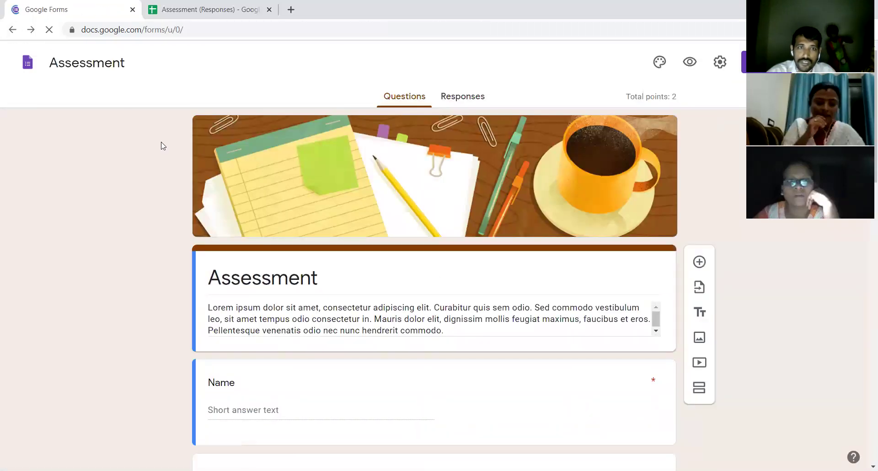
pyautogui.scroll(-3, 320, 280)
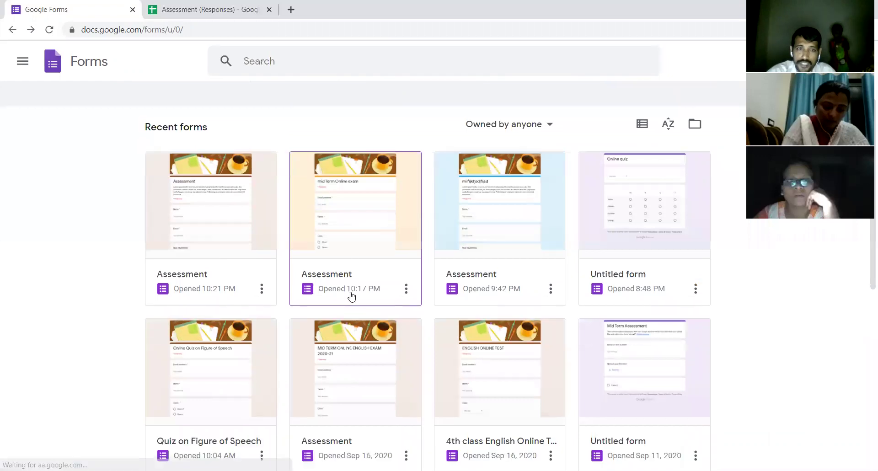
pyautogui.scroll(3, 351, 298)
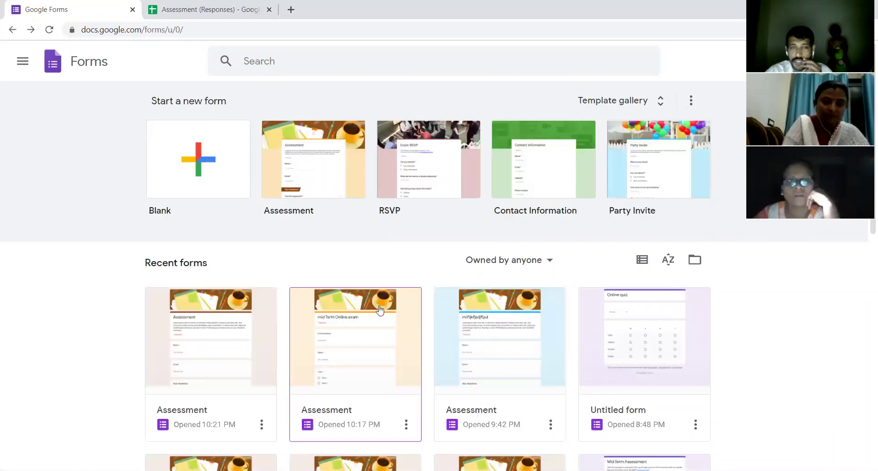
pyautogui.click(366, 329)
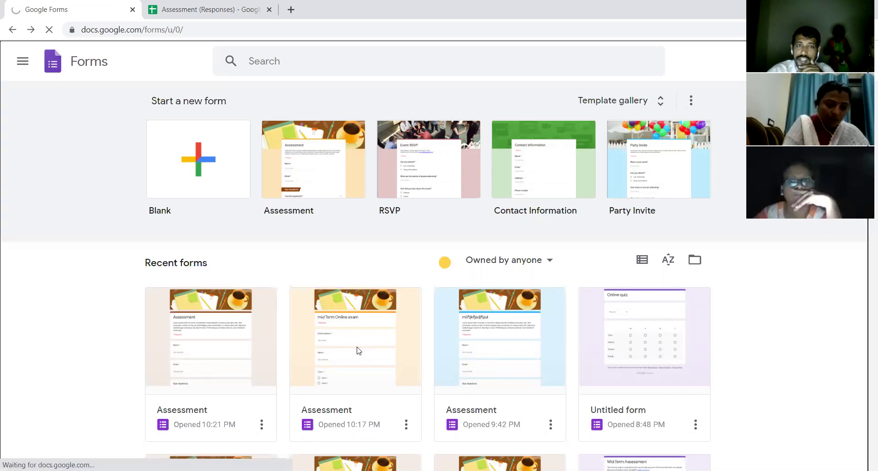
pyautogui.scroll(-1, 329, 274)
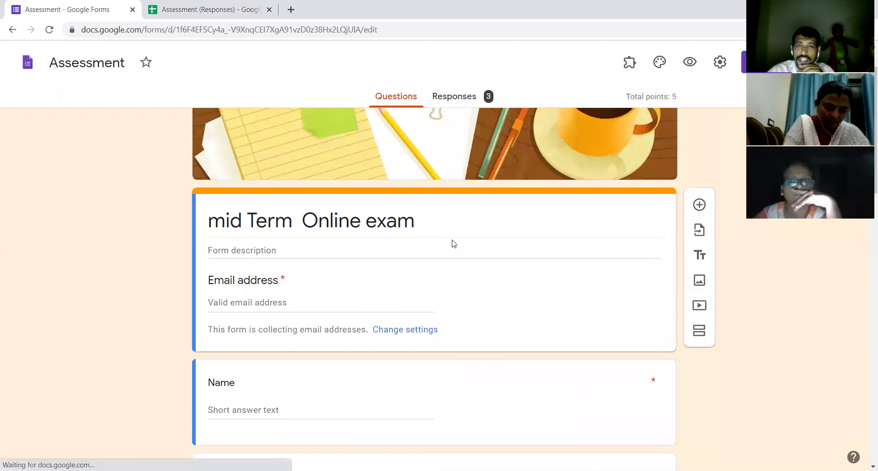
pyautogui.scroll(-1, 451, 234)
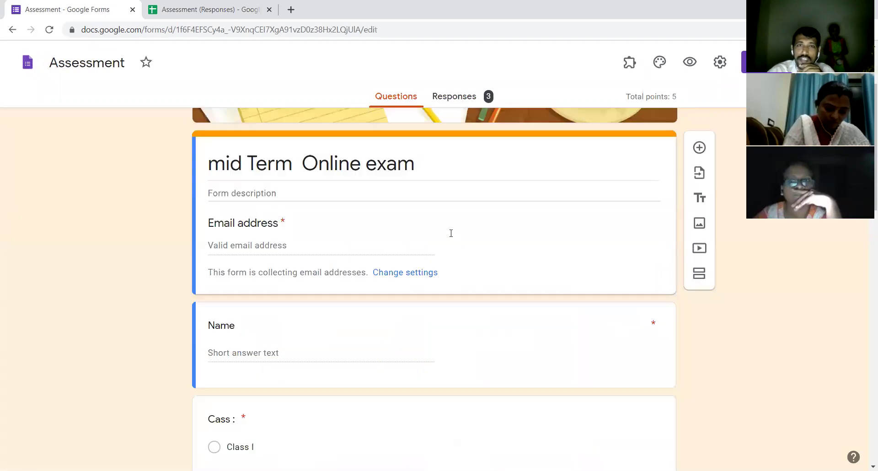
# Return to the Forms home page and look through the recent forms down to the oldest ones and back up
pyautogui.click(12, 29)
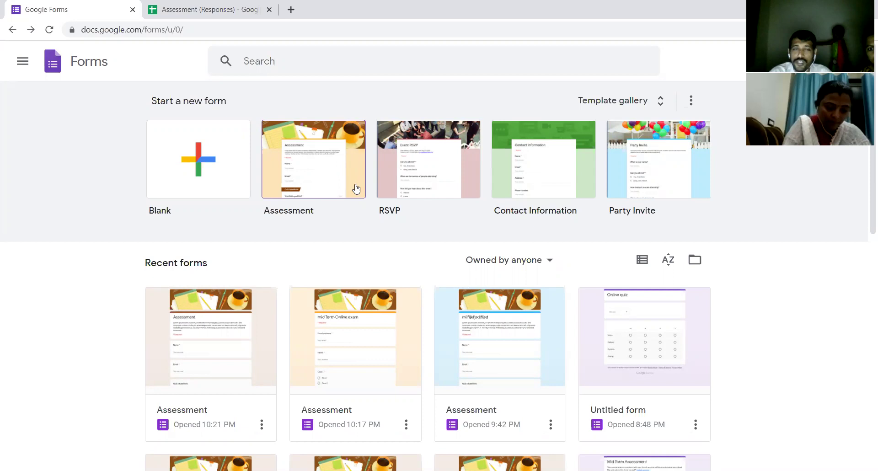
pyautogui.scroll(-1, 392, 251)
pyautogui.scroll(-10, 393, 252)
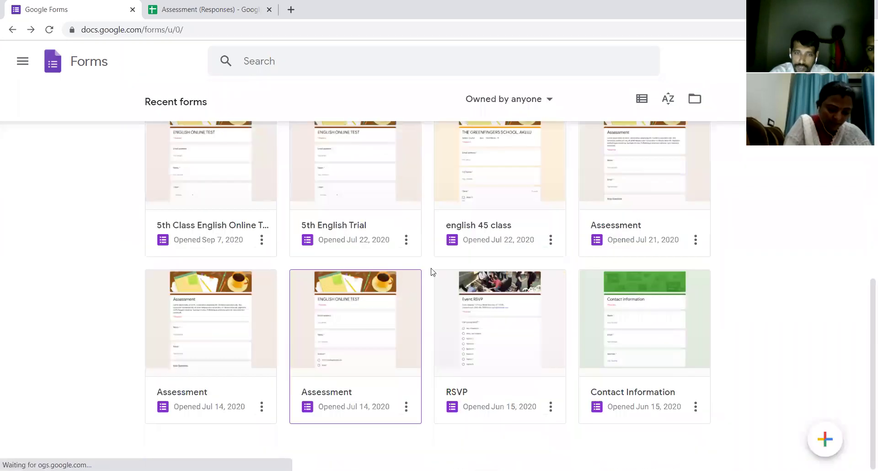
pyautogui.scroll(10, 477, 267)
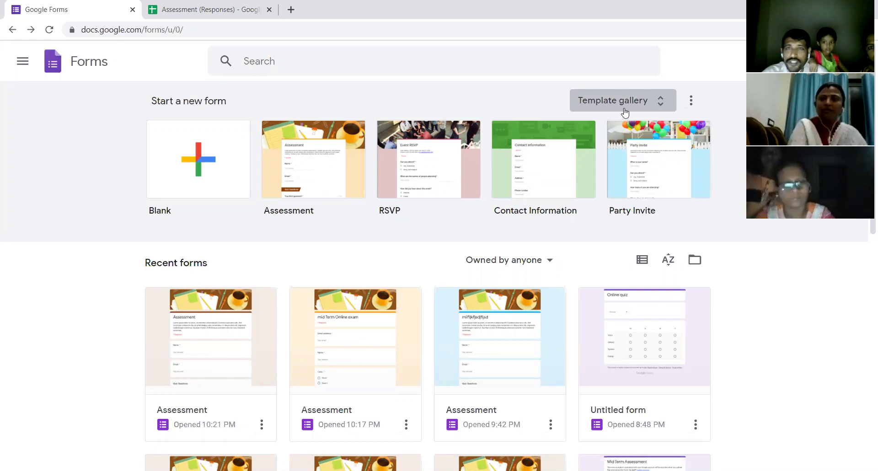
# Open the template gallery and look through its templates down to the Education category and back up
pyautogui.click(662, 105)
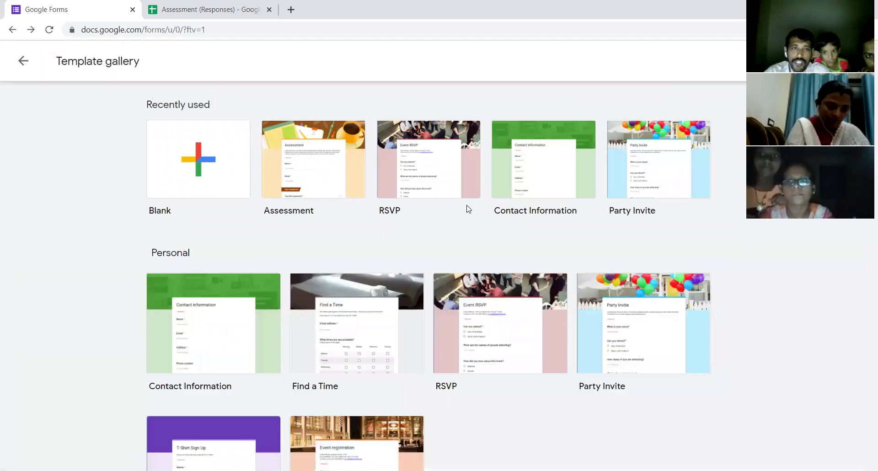
pyautogui.scroll(-15, 464, 211)
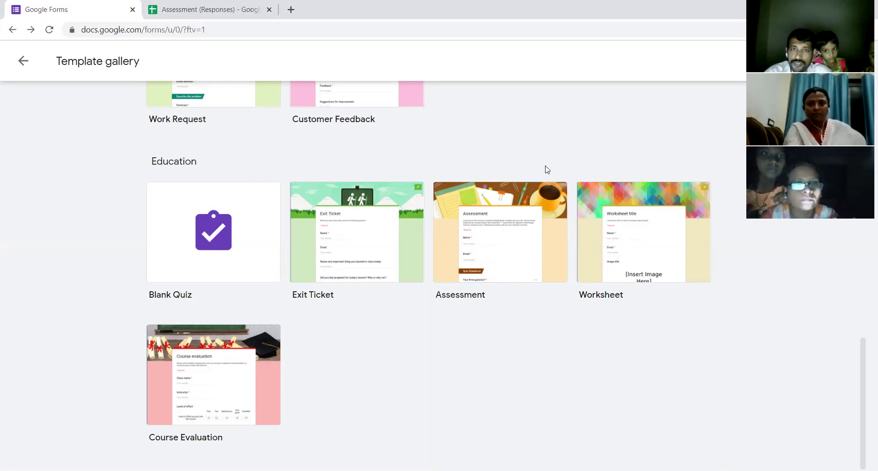
pyautogui.scroll(15, 547, 168)
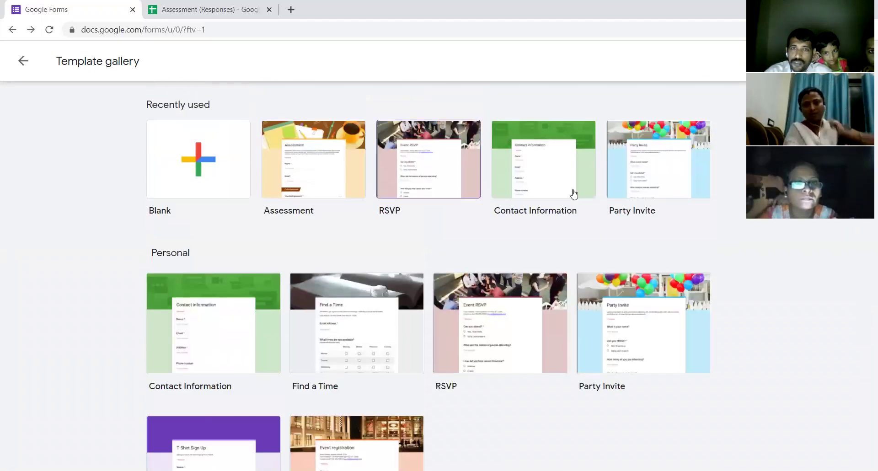